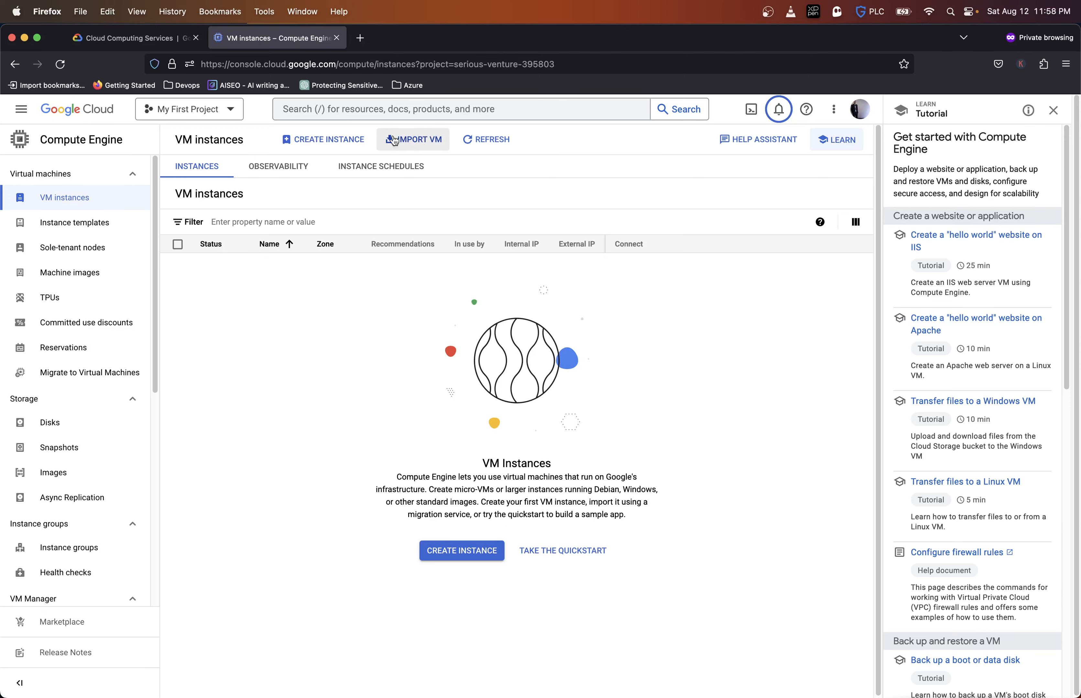
Step: Examine the instance templates page, the Compute Engine resource categories and the Bare Metal Solution networks entry
click(85, 235)
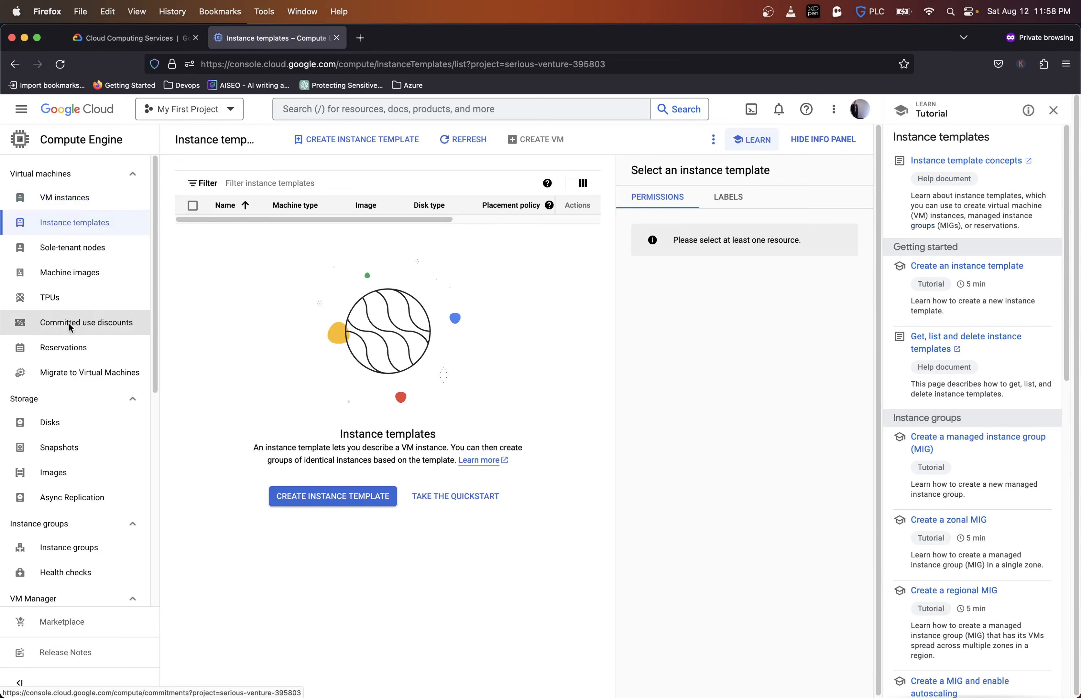
scroll(62, 364, down, 5)
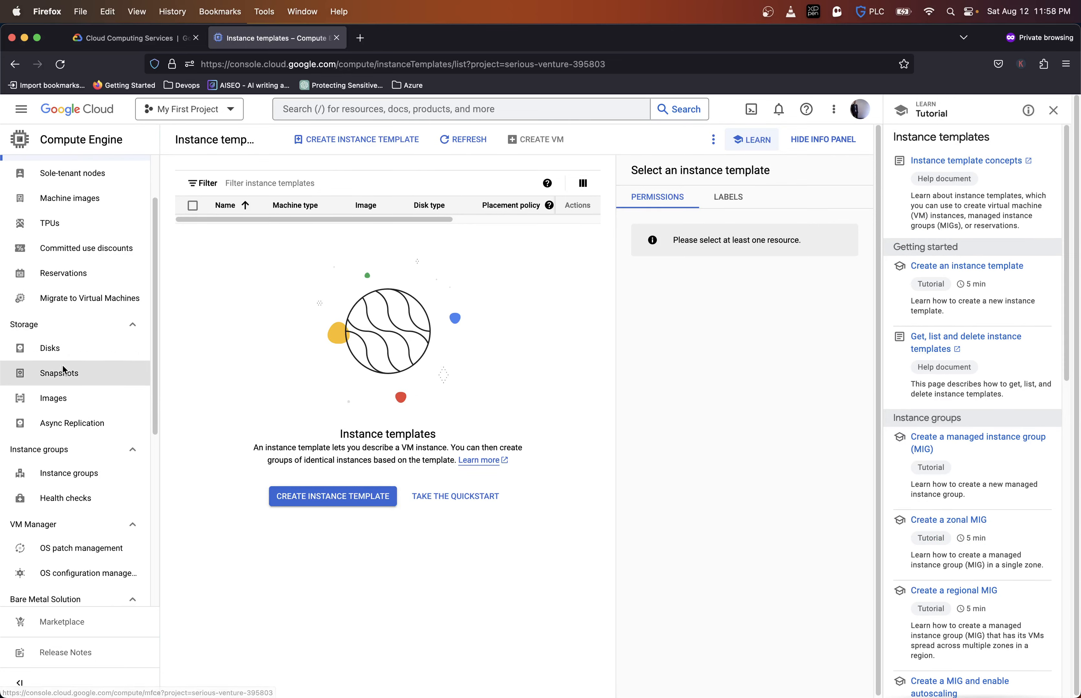
scroll(55, 404, down, 5)
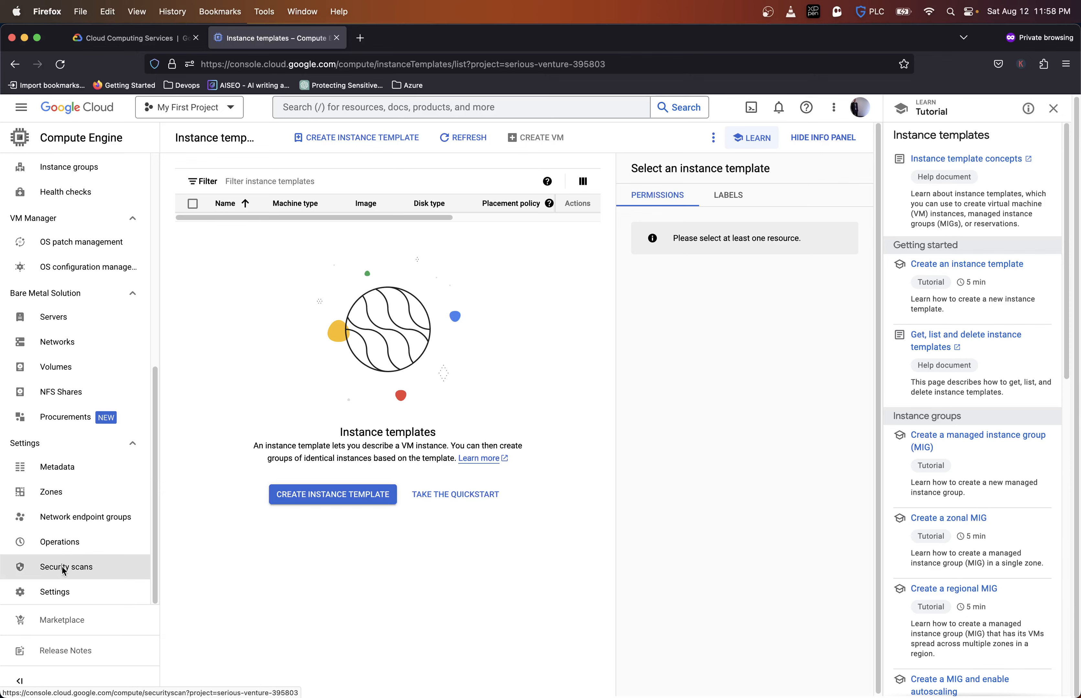
scroll(64, 571, up, 8)
scroll(66, 590, down, 5)
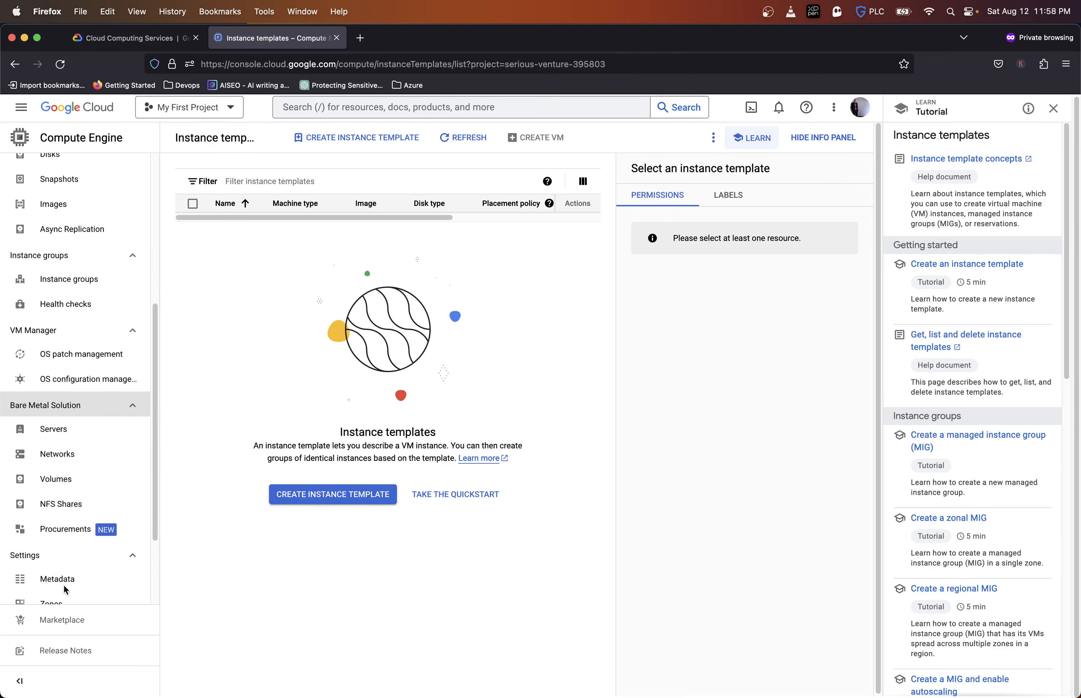
scroll(66, 590, down, 1)
click(52, 436)
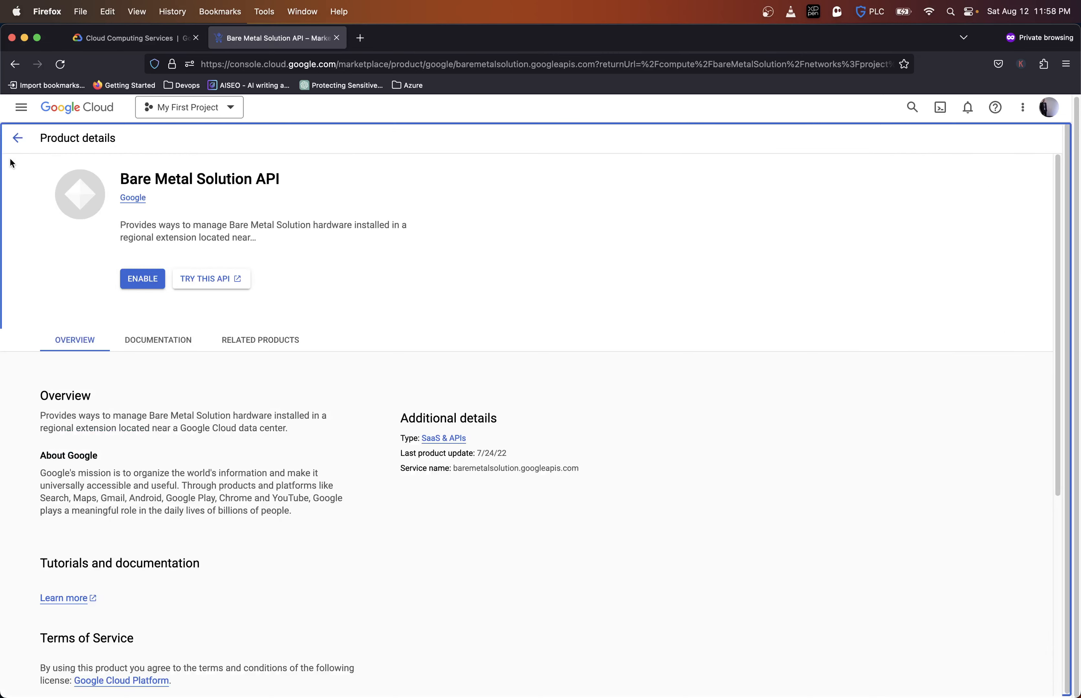
click(16, 138)
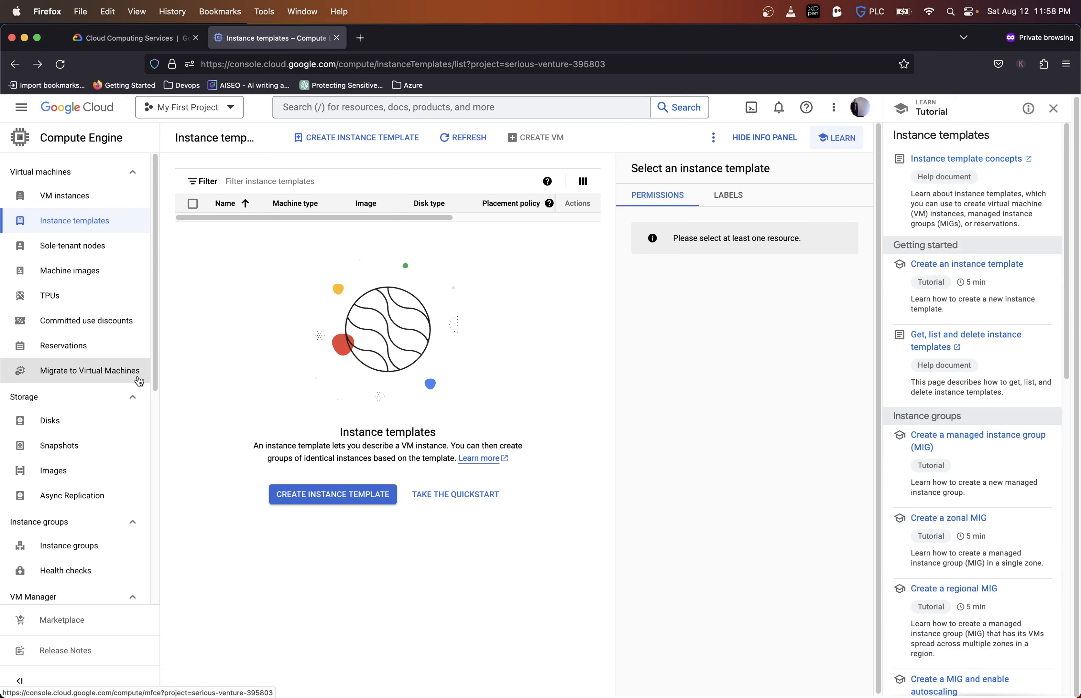
Step: Start creating a new VM instance from the VM instances page and name it googlehomelabvm
click(90, 195)
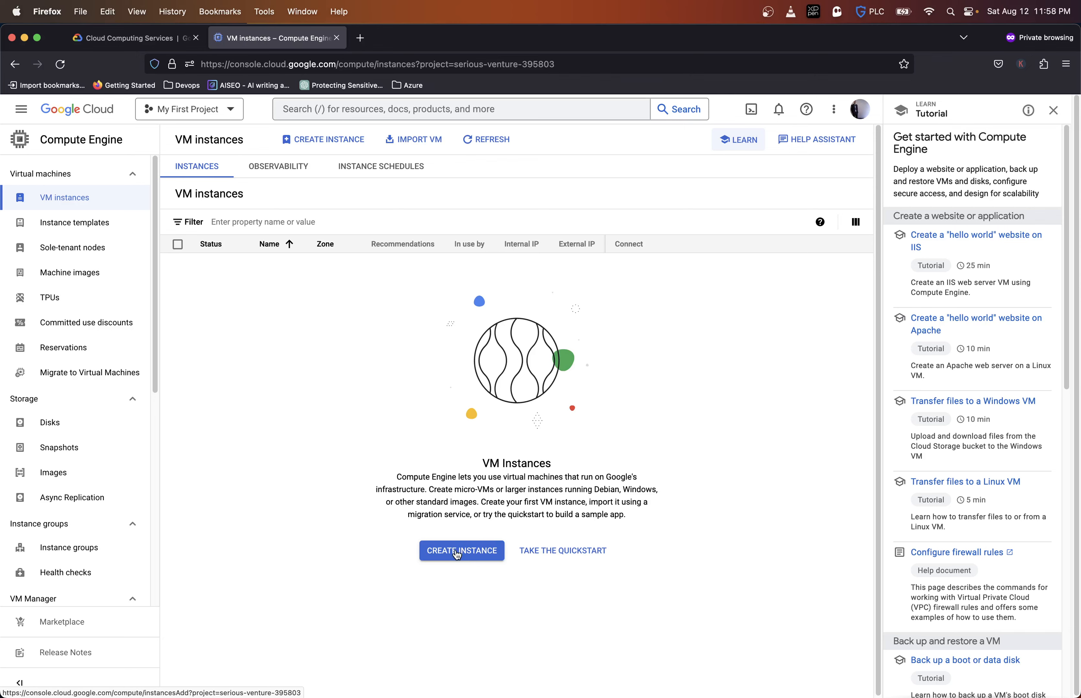
click(457, 551)
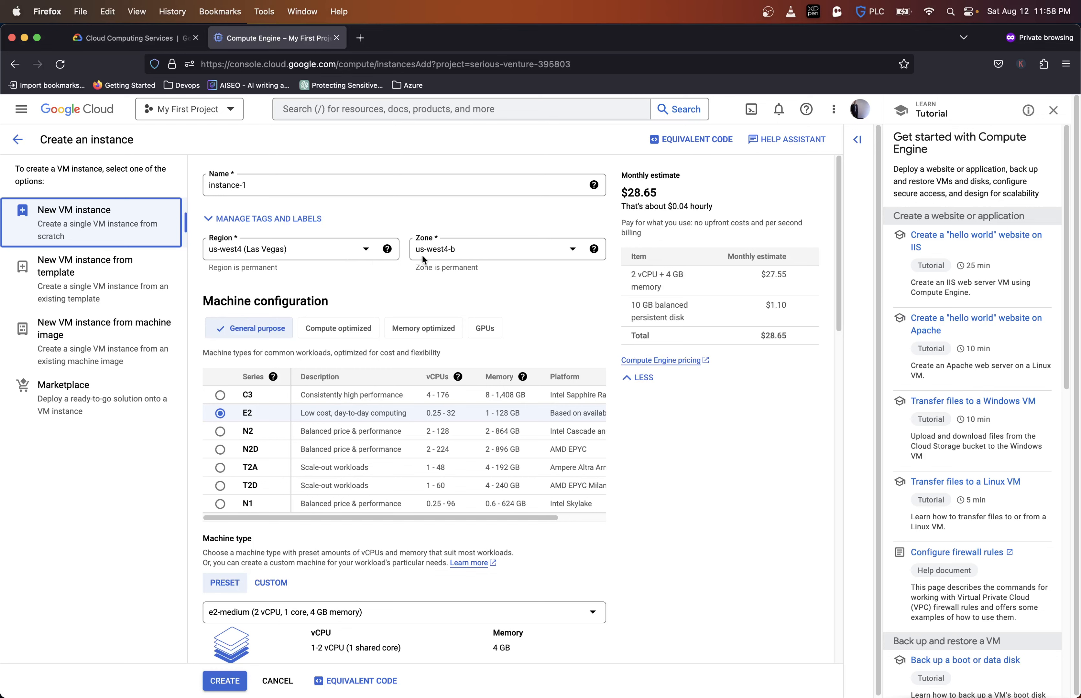
triple_click(286, 187)
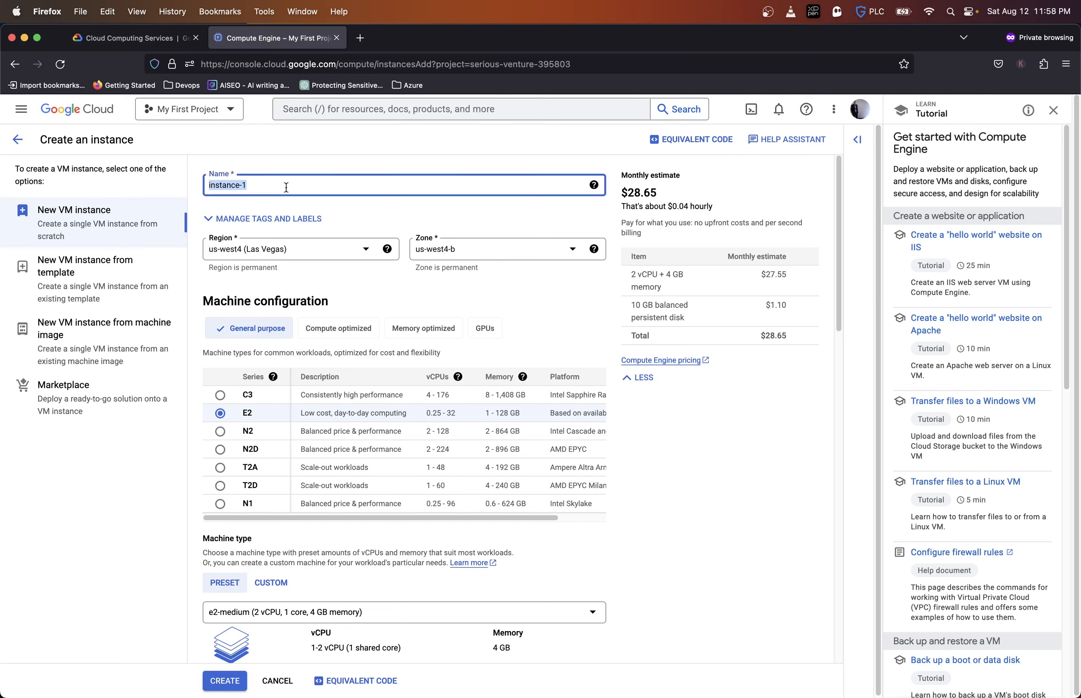
text(homelabvm)
Step: Examine the regions offered for the instance across the Americas, Europe, Asia and Australia, including their low-CO2 marks
click(340, 249)
scroll(327, 300, up, 5)
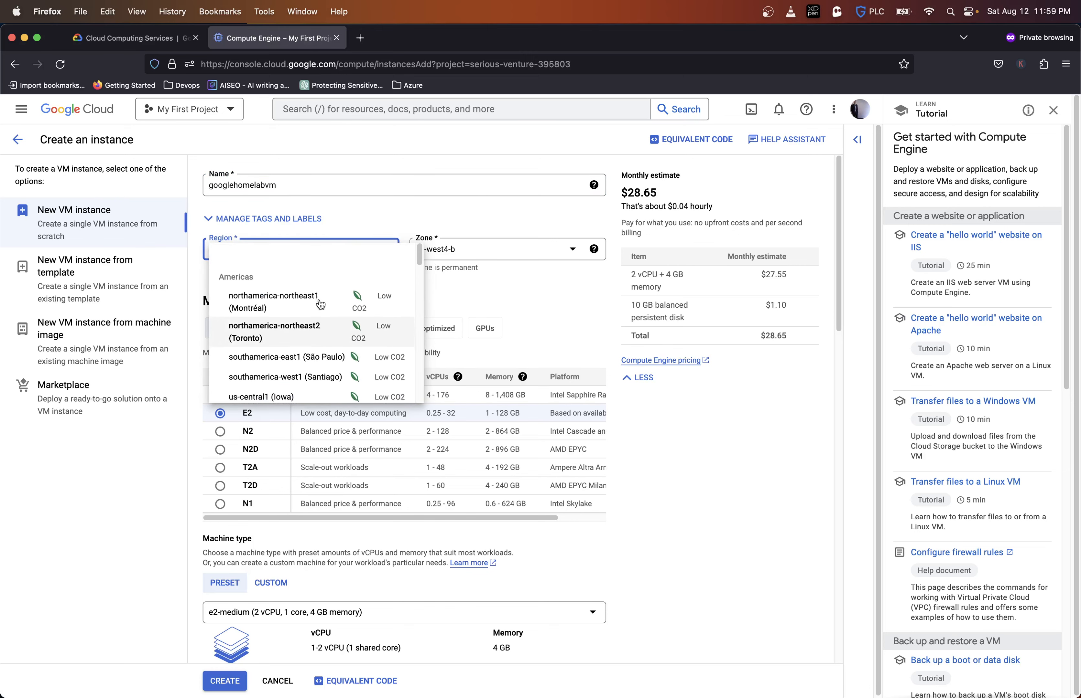
scroll(321, 304, down, 1)
scroll(321, 304, down, 10)
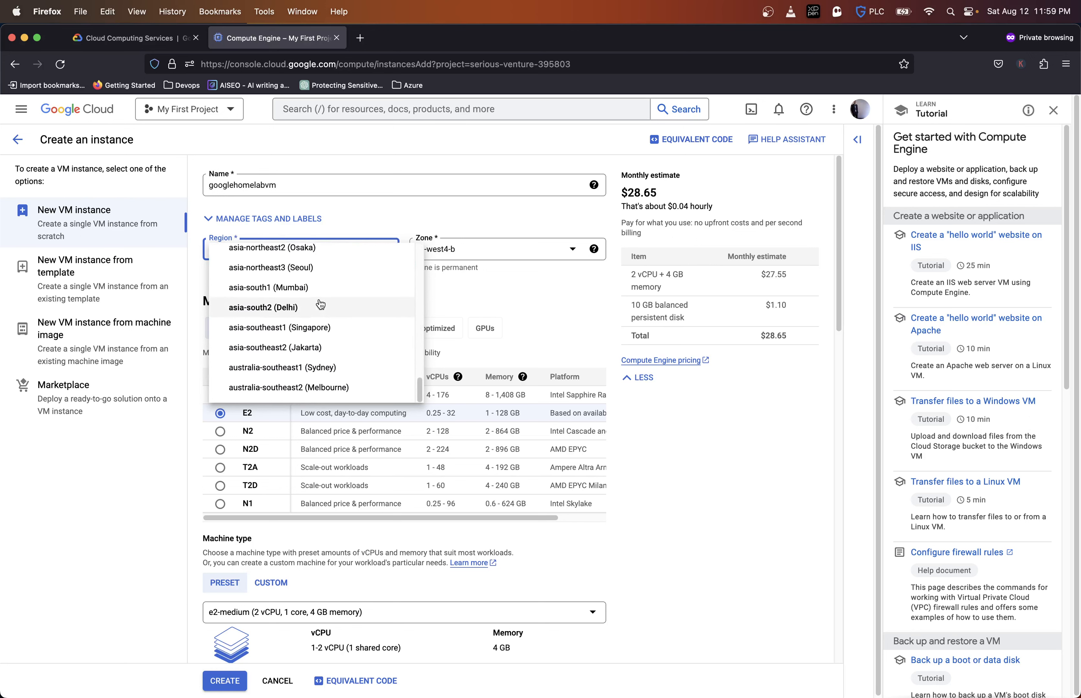
scroll(321, 304, up, 5)
scroll(321, 304, up, 5)
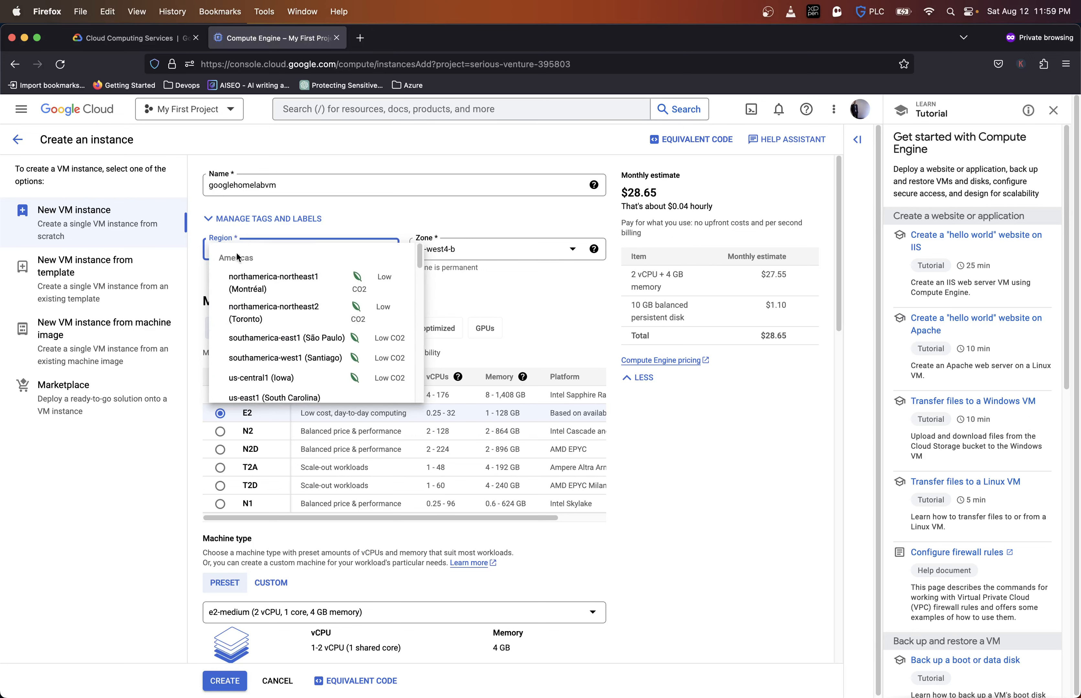
scroll(232, 273, up, 1)
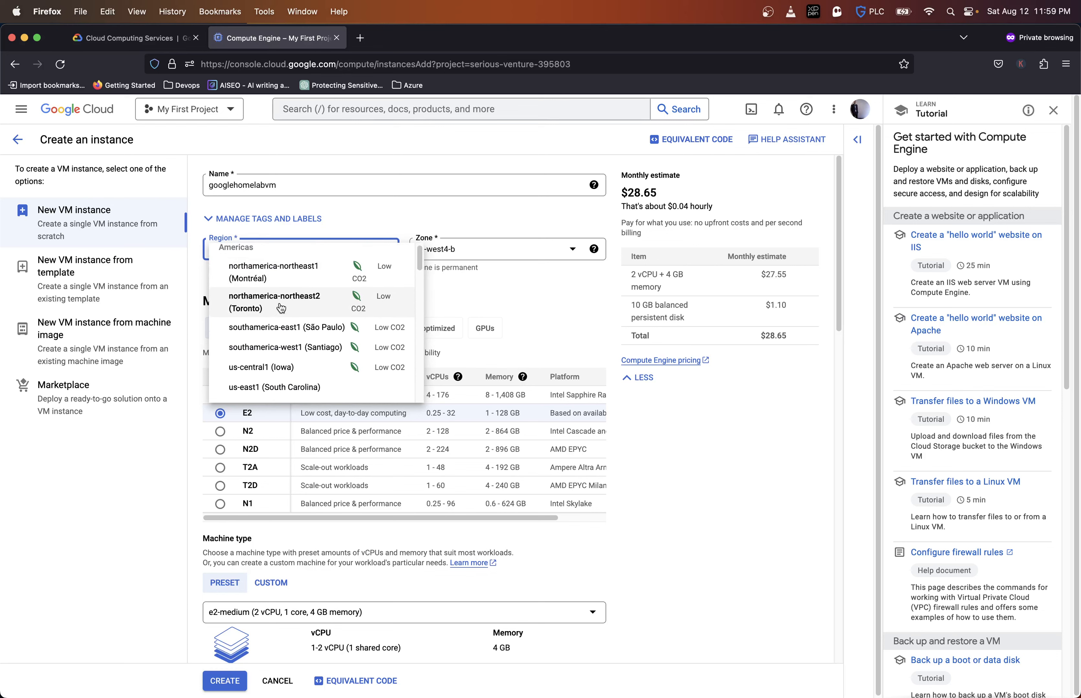
scroll(290, 300, down, 1)
scroll(273, 296, down, 1)
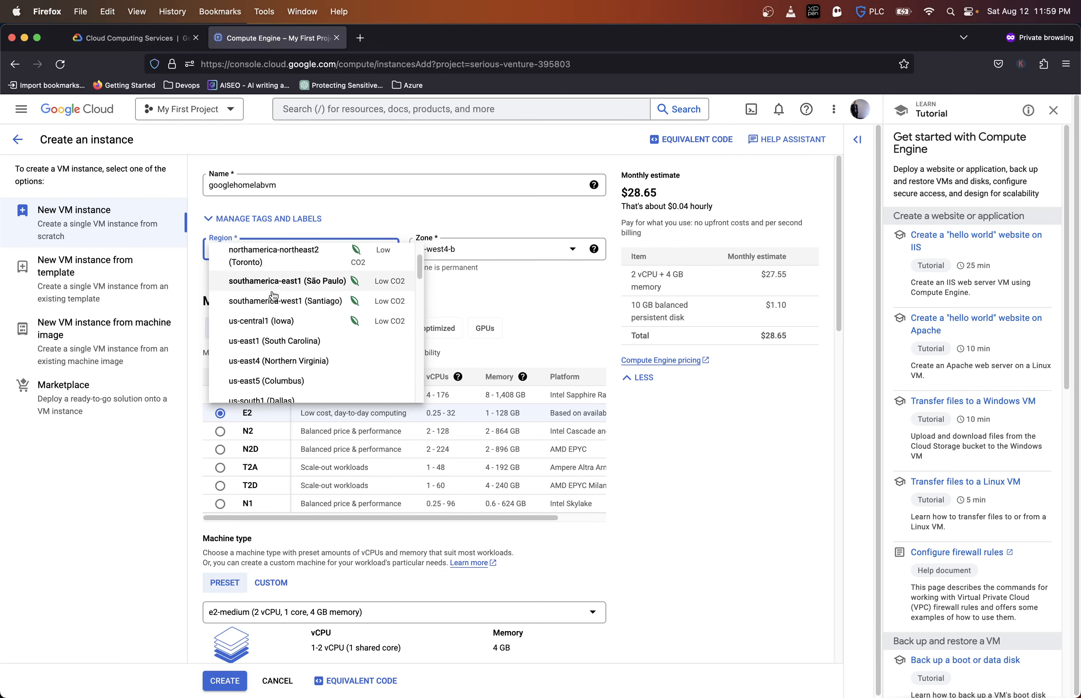
scroll(274, 296, up, 2)
scroll(274, 296, down, 2)
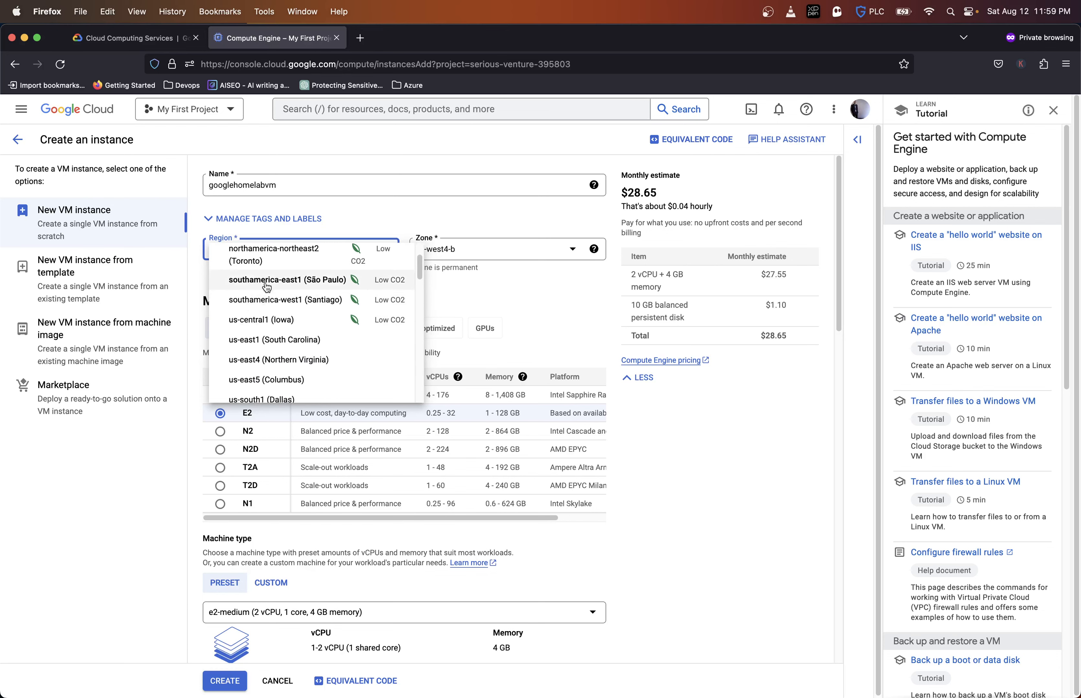
scroll(265, 299, down, 2)
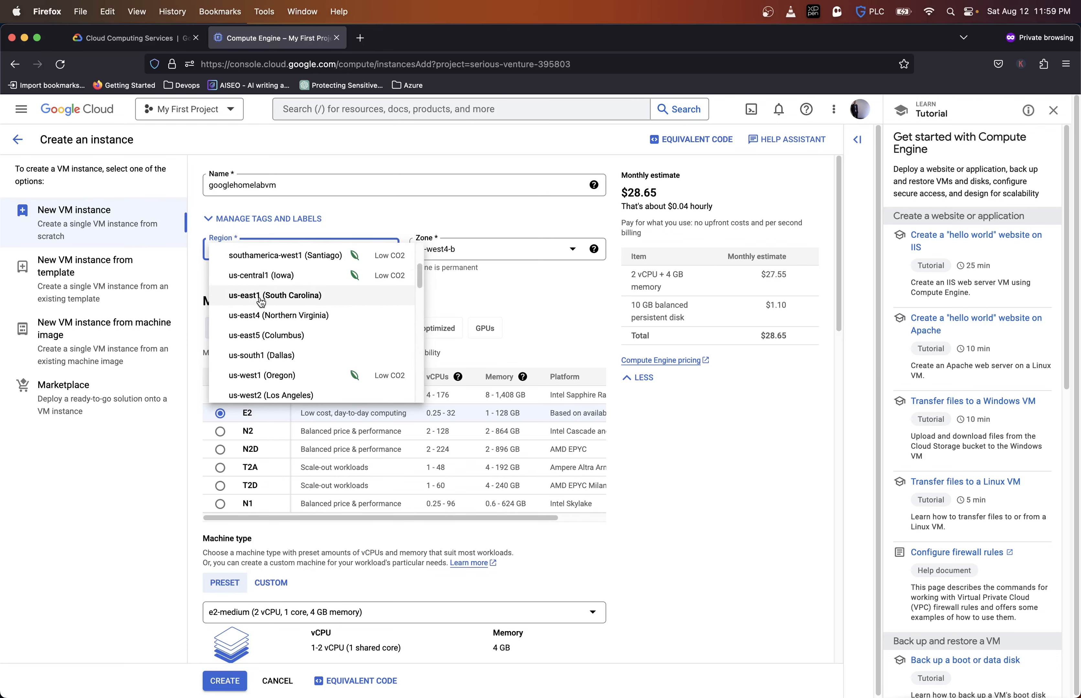
scroll(262, 315, down, 4)
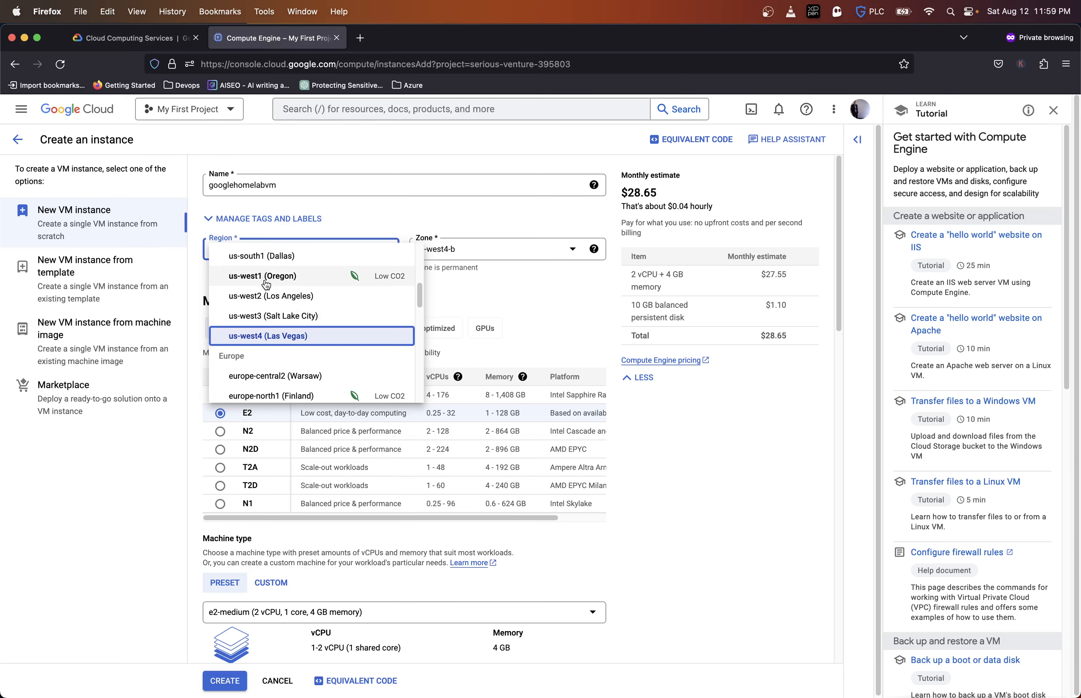
scroll(266, 285, up, 5)
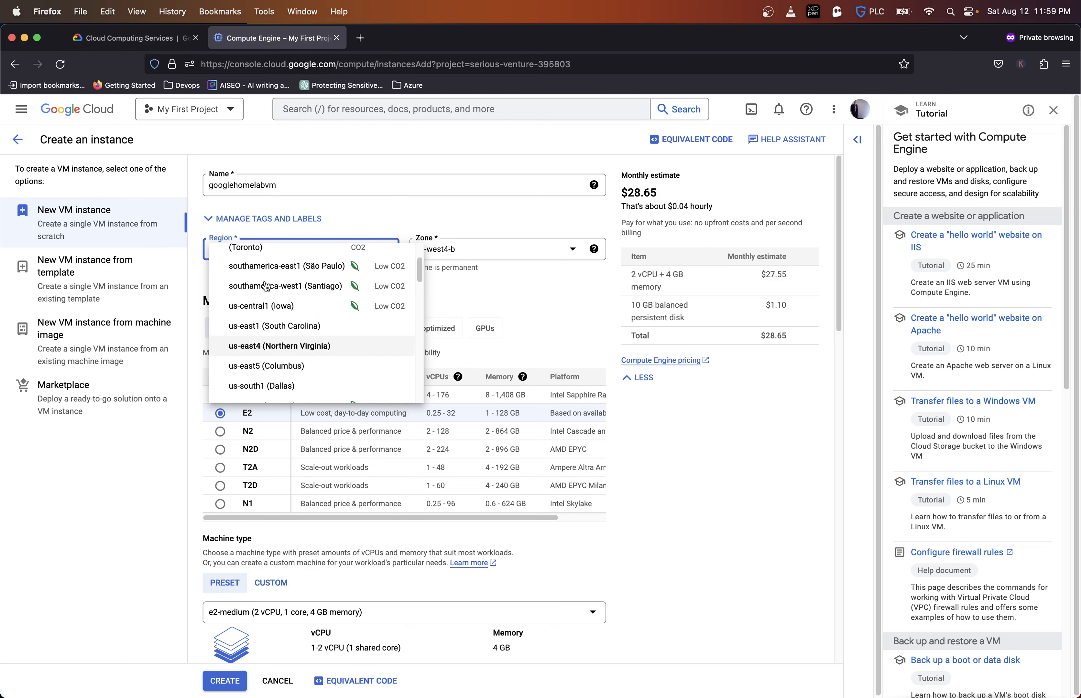
scroll(266, 296, down, 3)
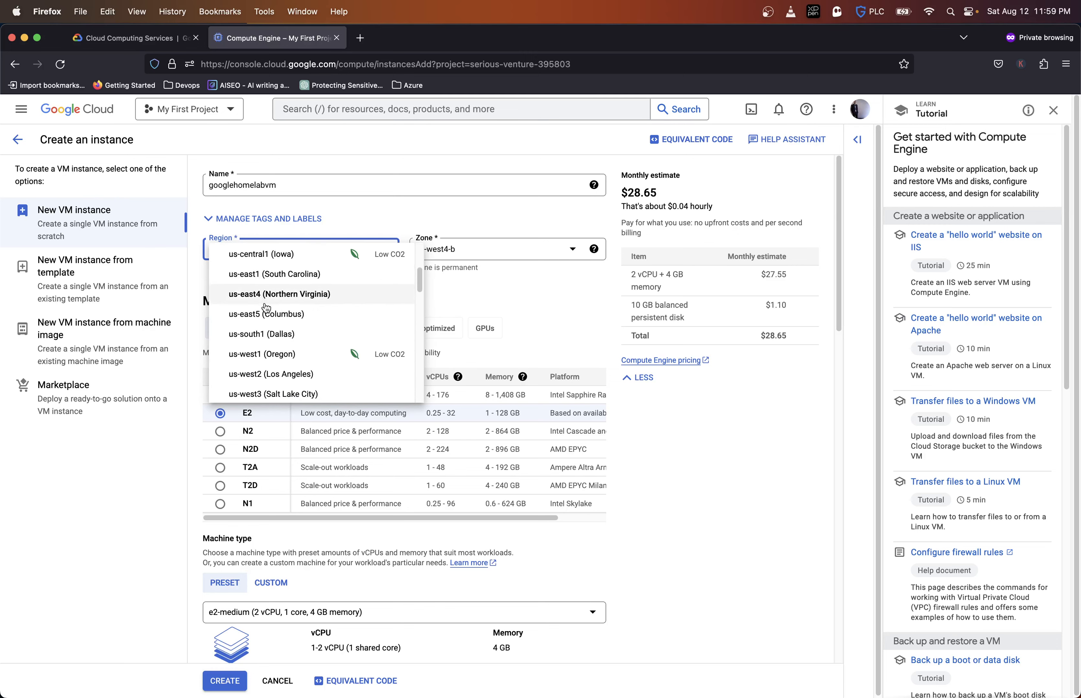
scroll(266, 308, down, 5)
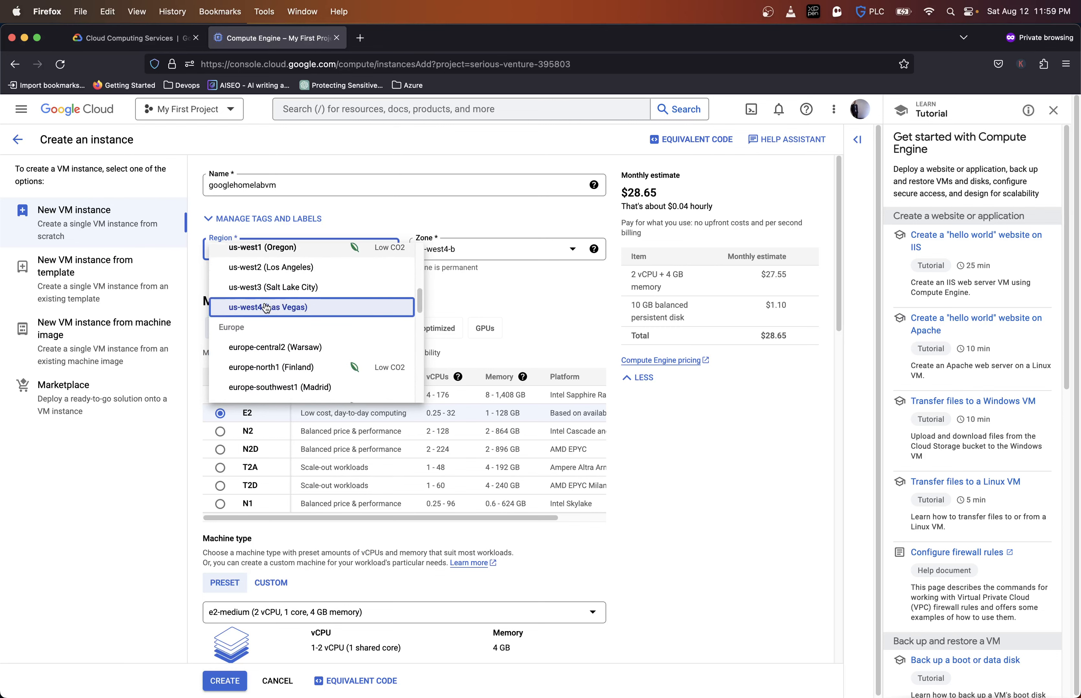
scroll(266, 307, up, 2)
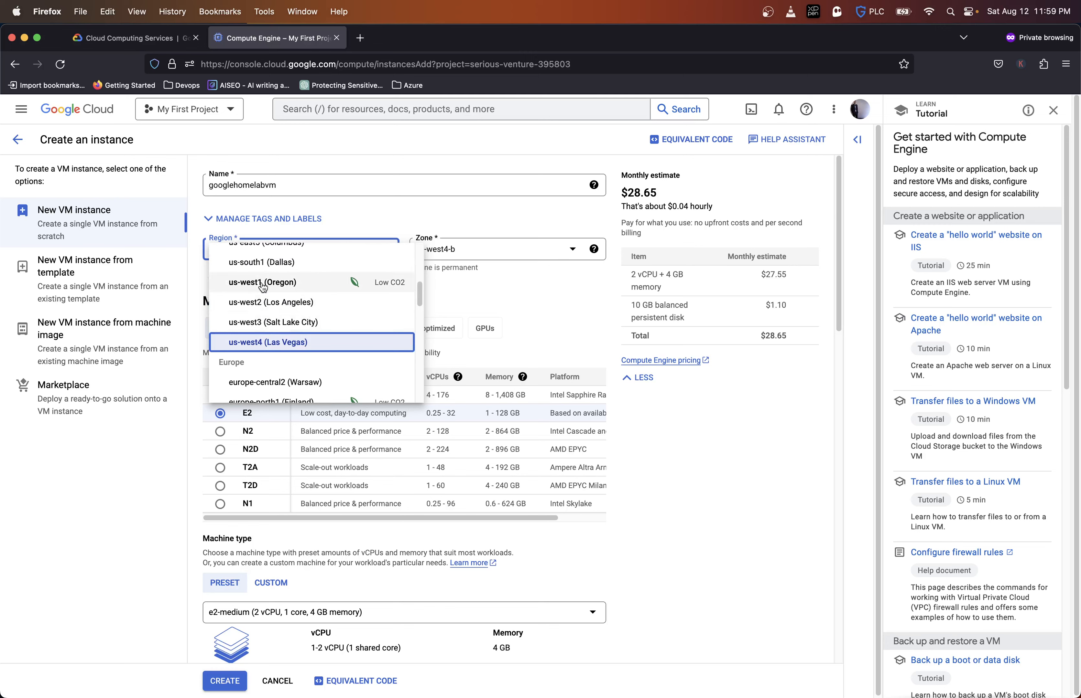
scroll(263, 288, up, 6)
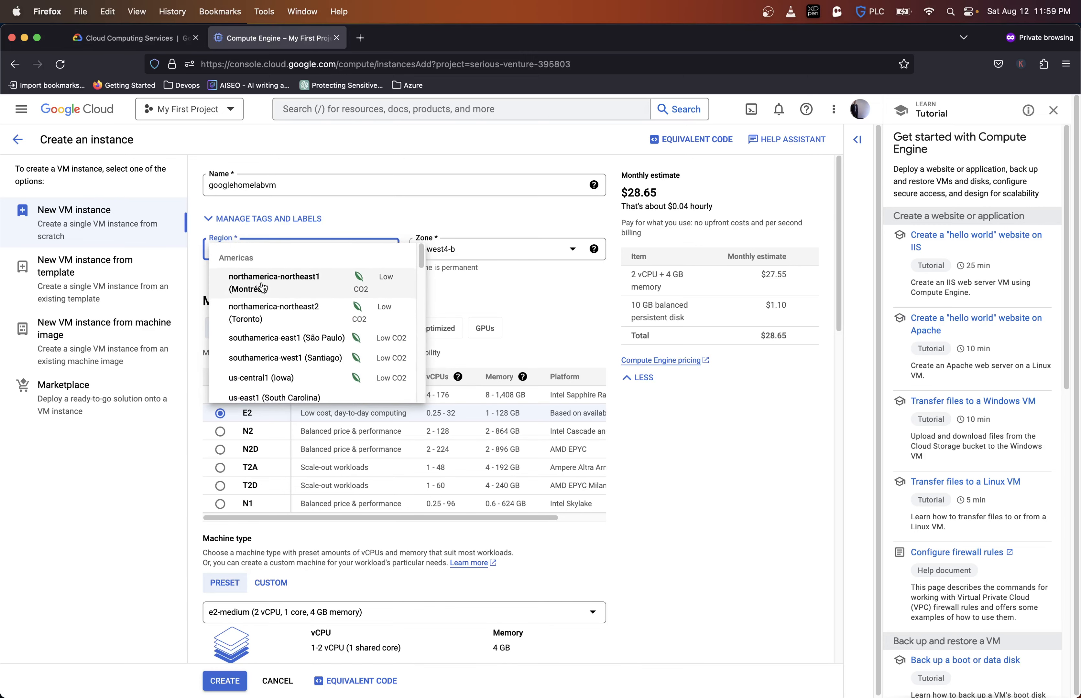
scroll(263, 287, down, 6)
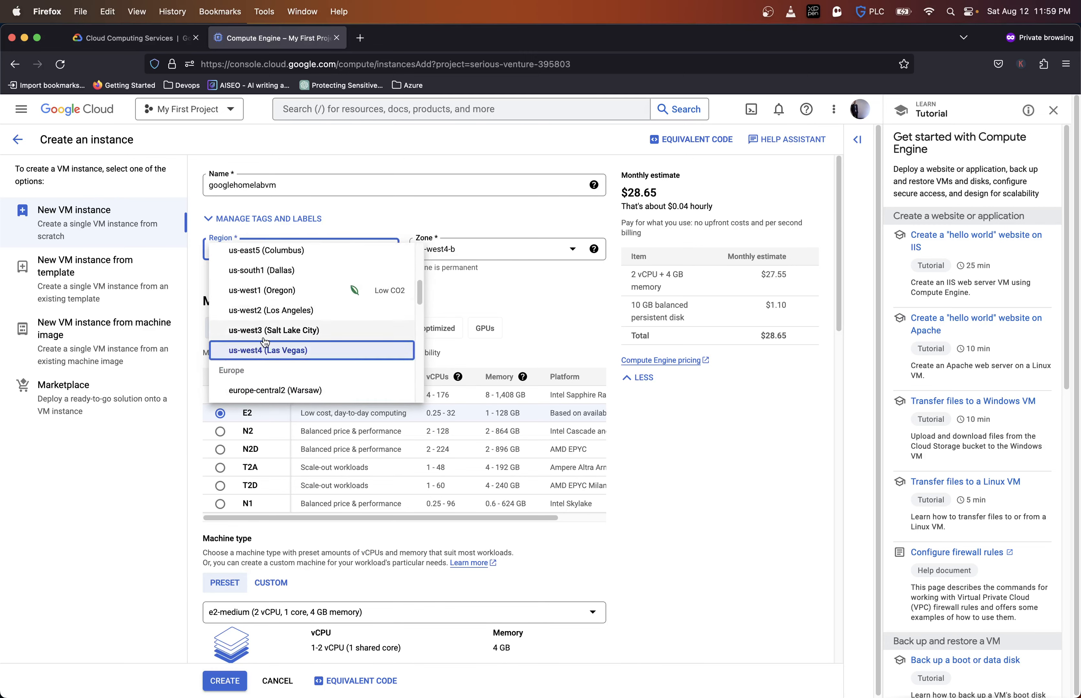
scroll(265, 344, up, 5)
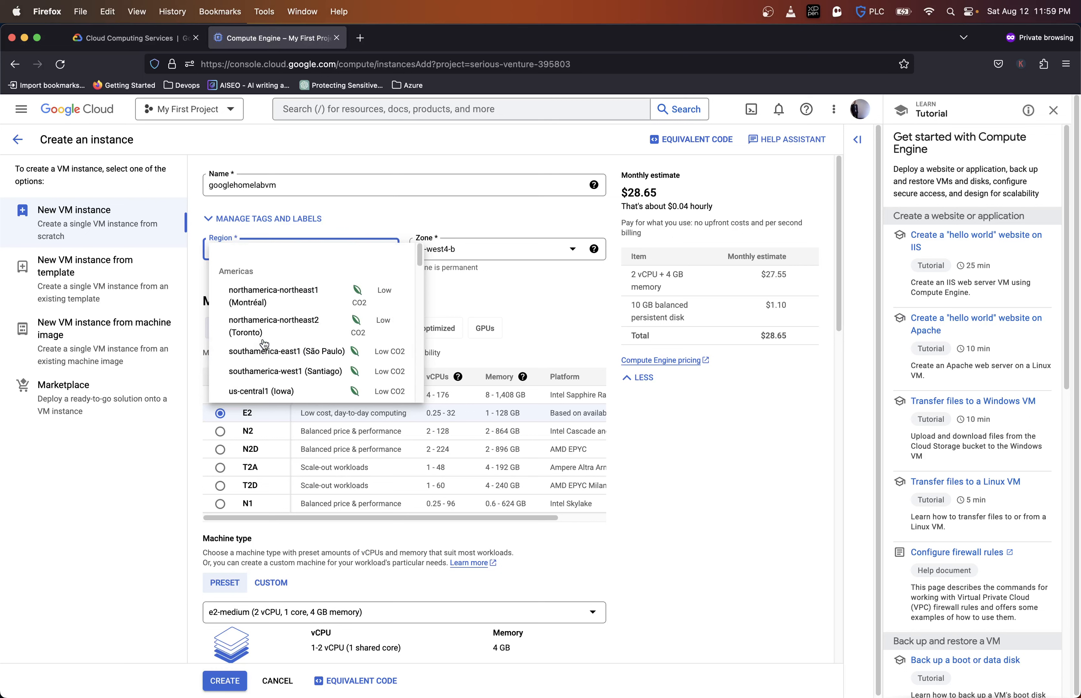
click(333, 207)
Step: Set the instance's region to us-central1 (Iowa)
click(324, 254)
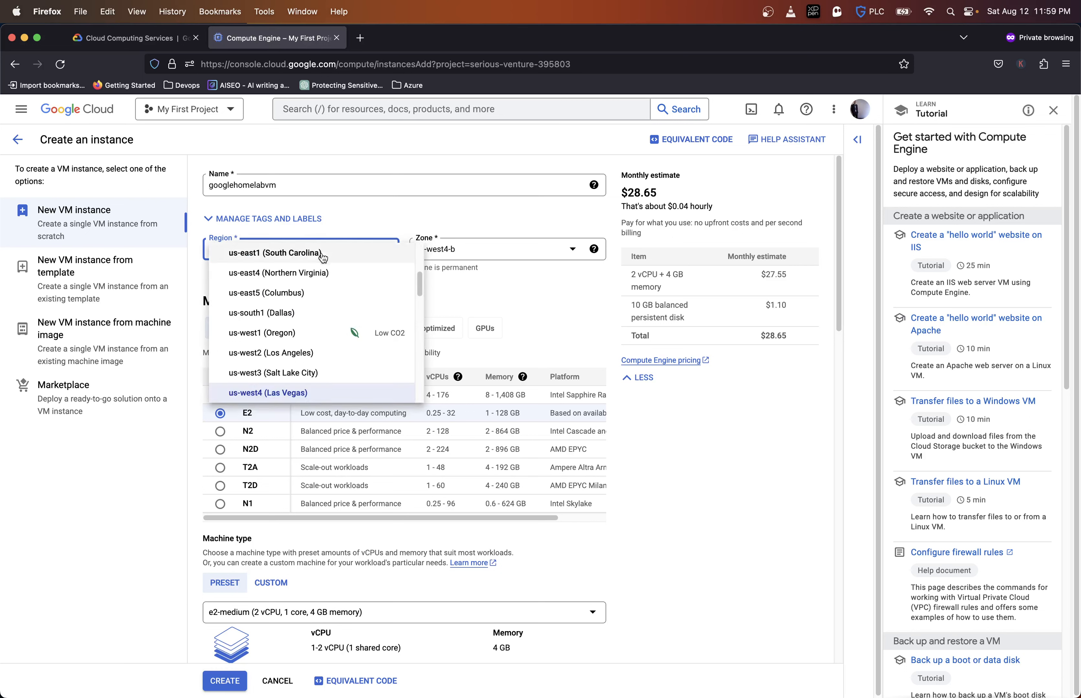
scroll(313, 293, up, 5)
scroll(314, 293, down, 3)
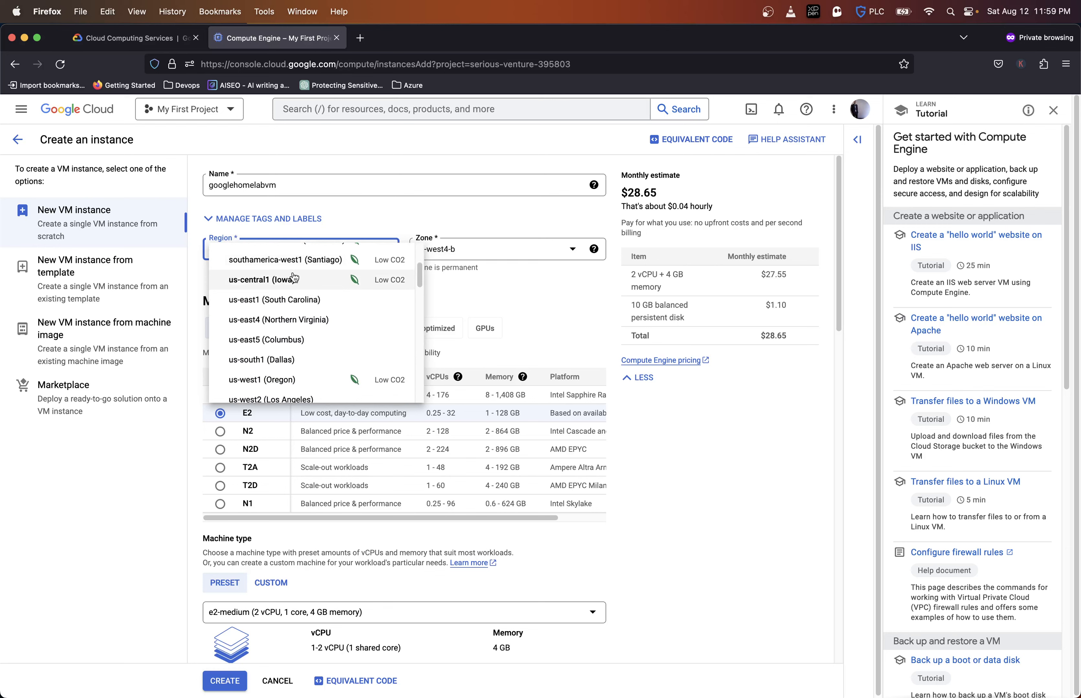
click(269, 282)
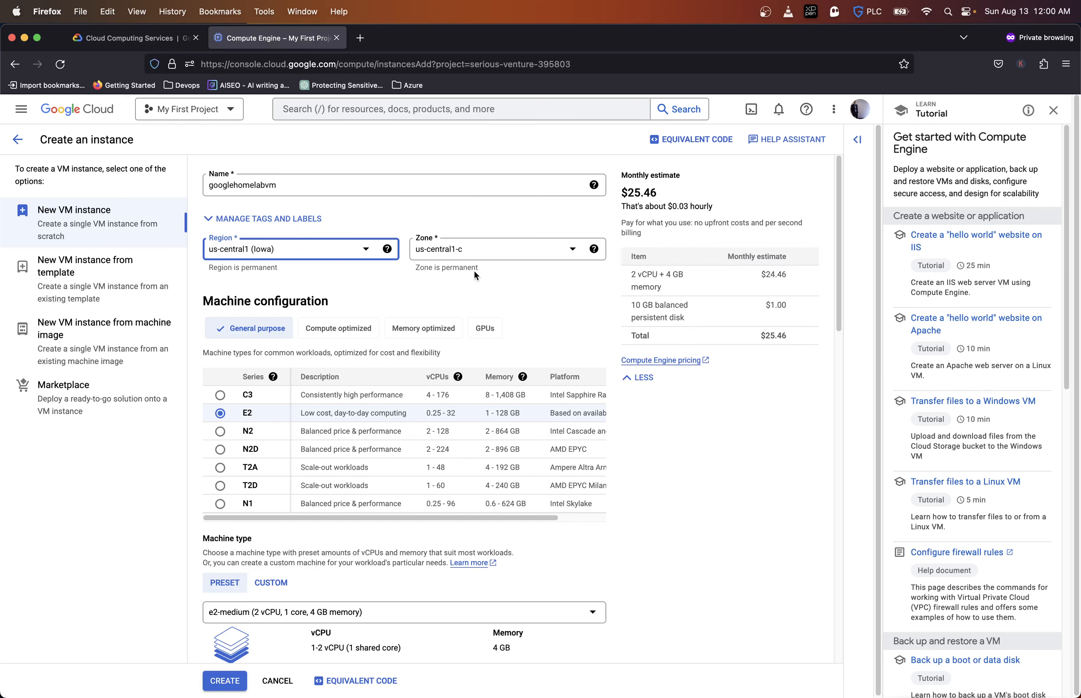
Step: Check the zones offered within the us-central1 region and look over the machine configuration section
click(470, 255)
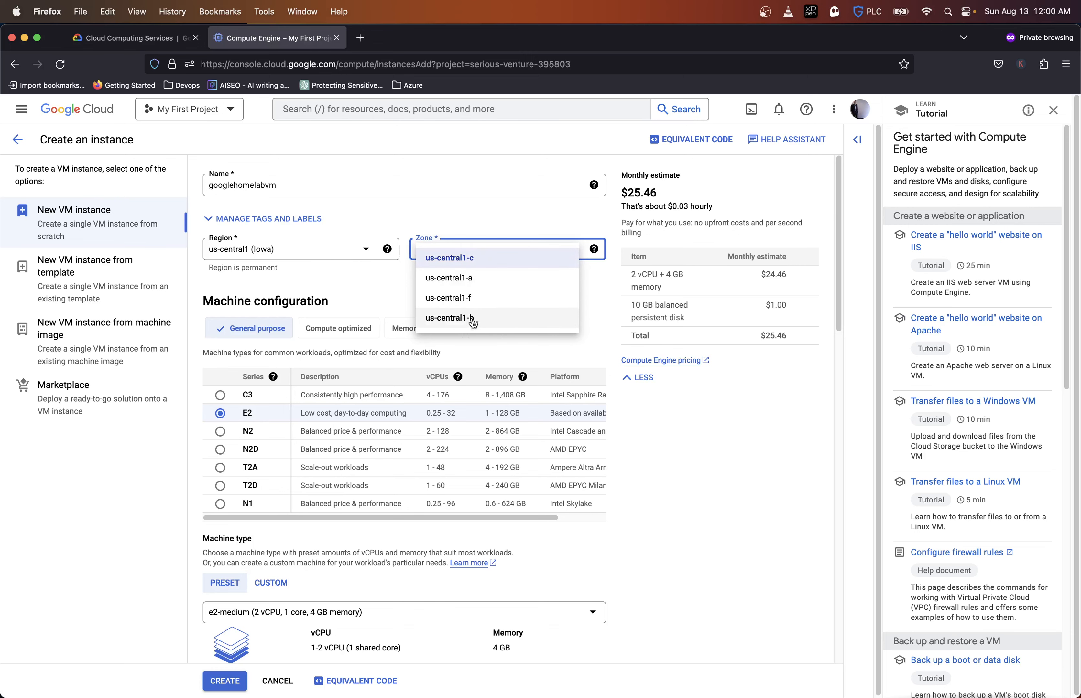
click(393, 294)
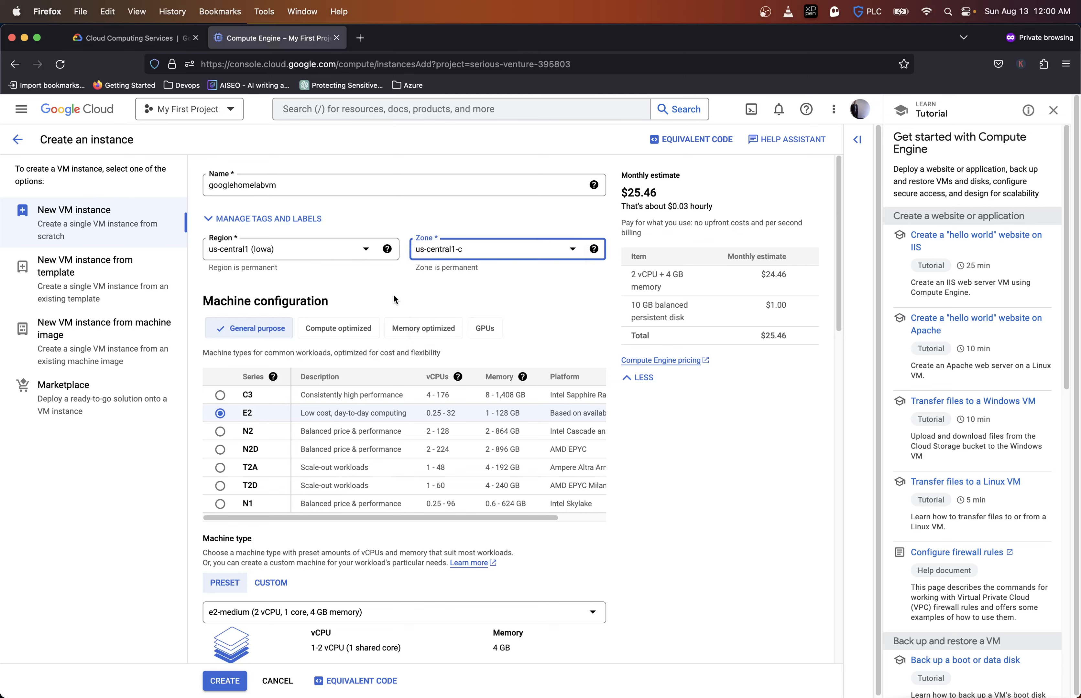
scroll(395, 293, down, 3)
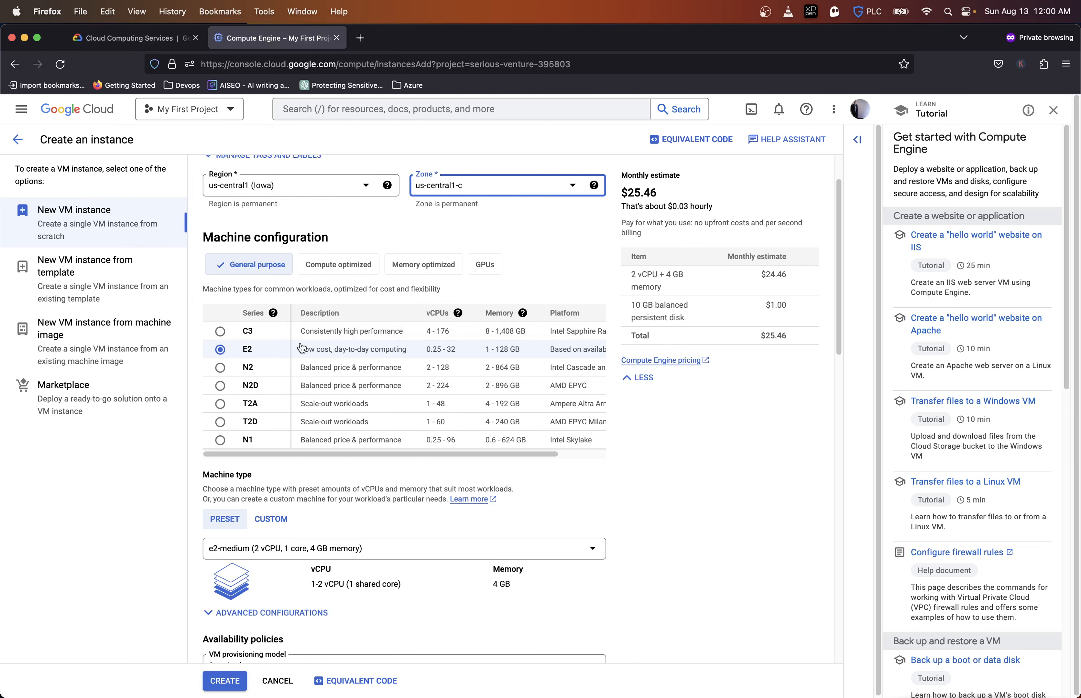
scroll(424, 224, up, 3)
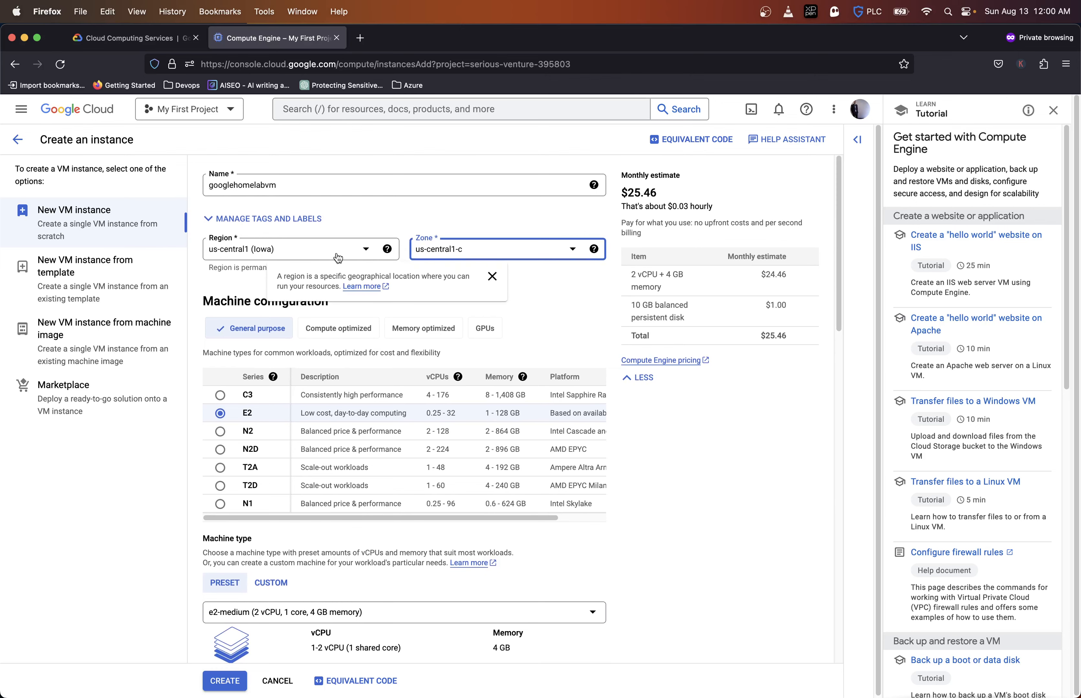
scroll(462, 266, down, 4)
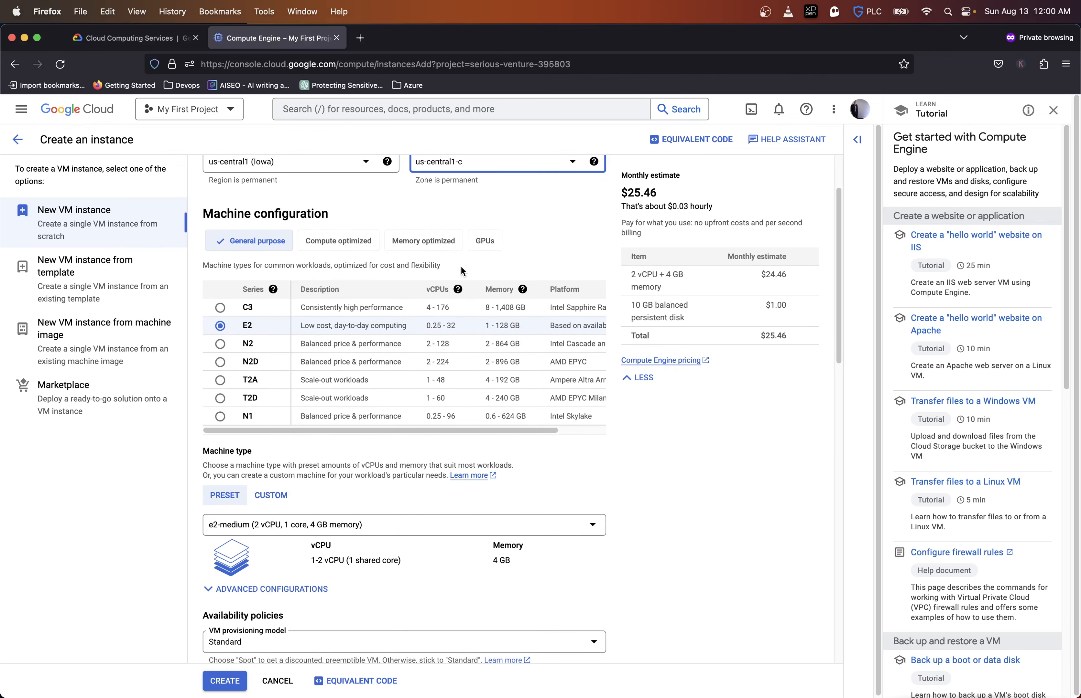
Step: Expand the instance's tags and labels section, read the explanation of labels, and collapse the section again
scroll(460, 266, up, 4)
click(262, 218)
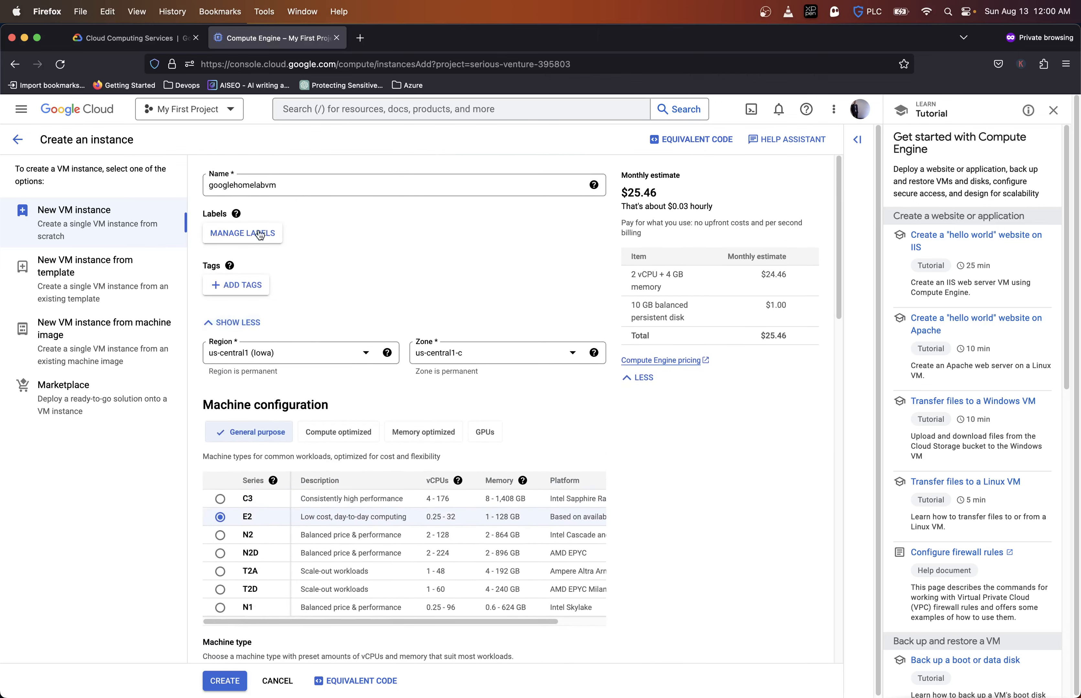
mouse_move(236, 212)
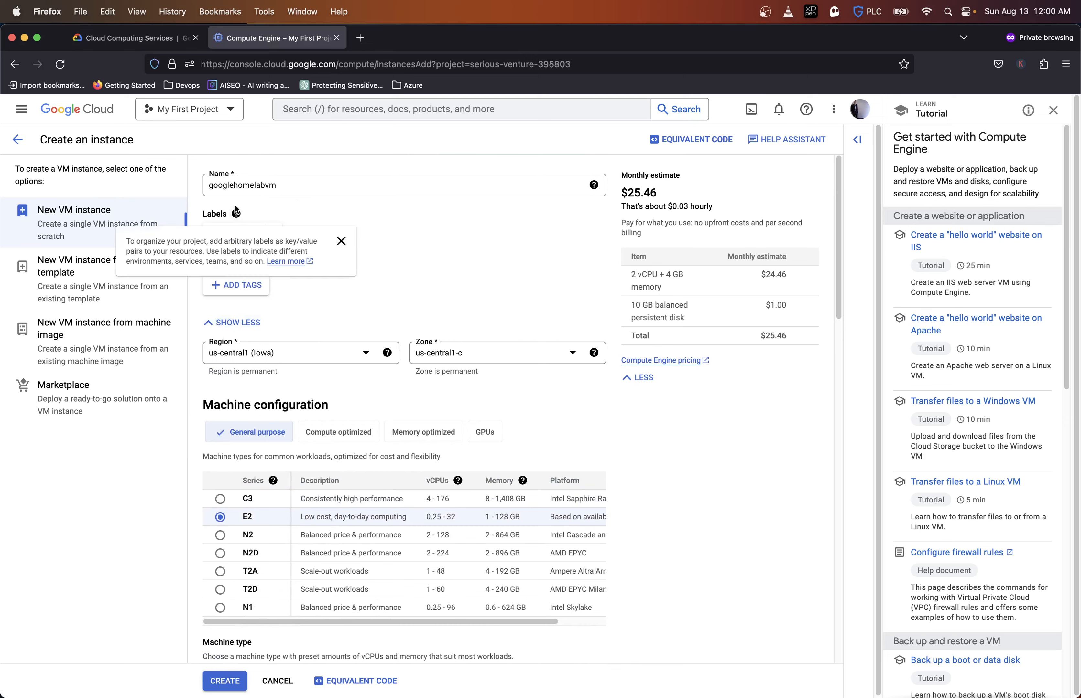
click(241, 323)
scroll(293, 322, down, 3)
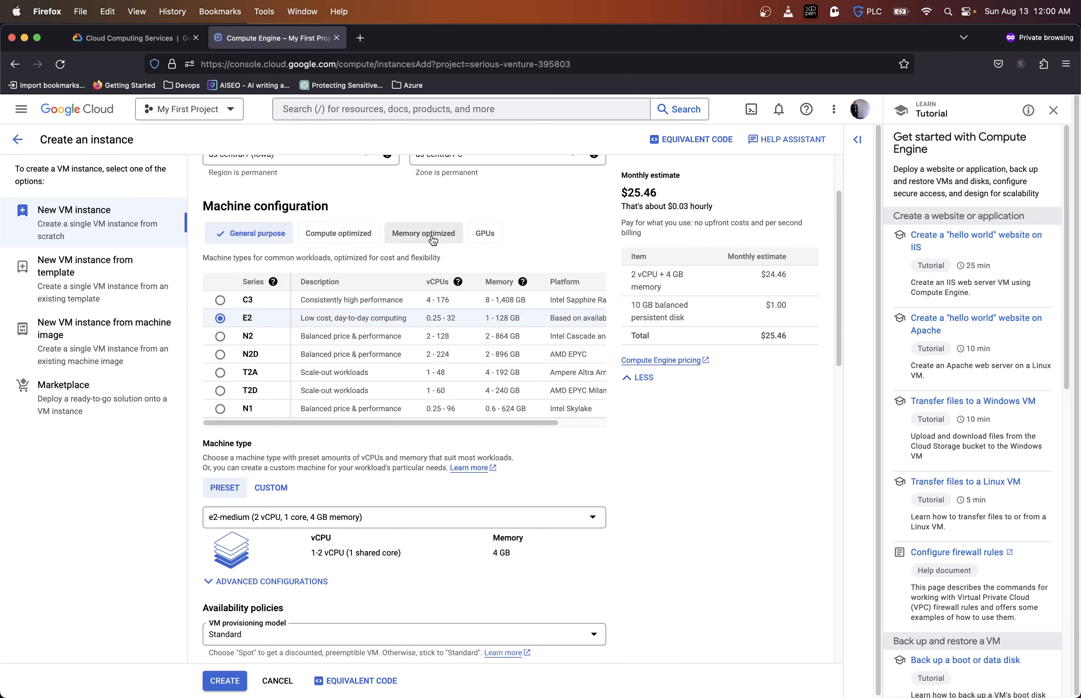
Step: Examine the general-purpose machine series with their vCPU, memory and platform ranges, and the preset E2 machine types offered
scroll(359, 318, down, 3)
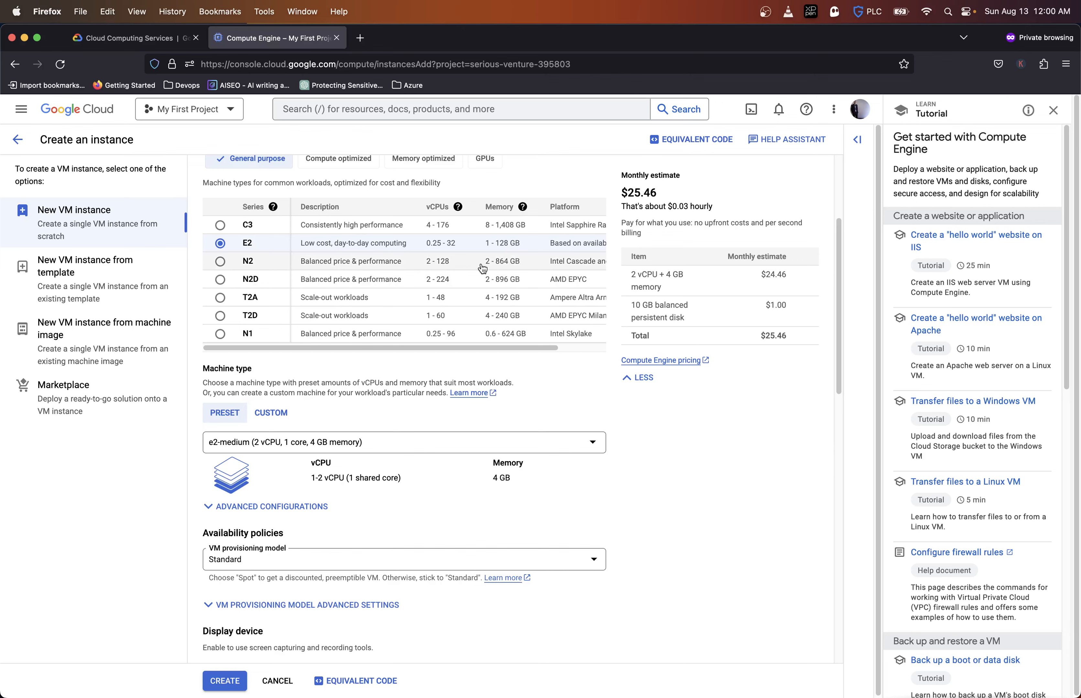
scroll(439, 303, down, 2)
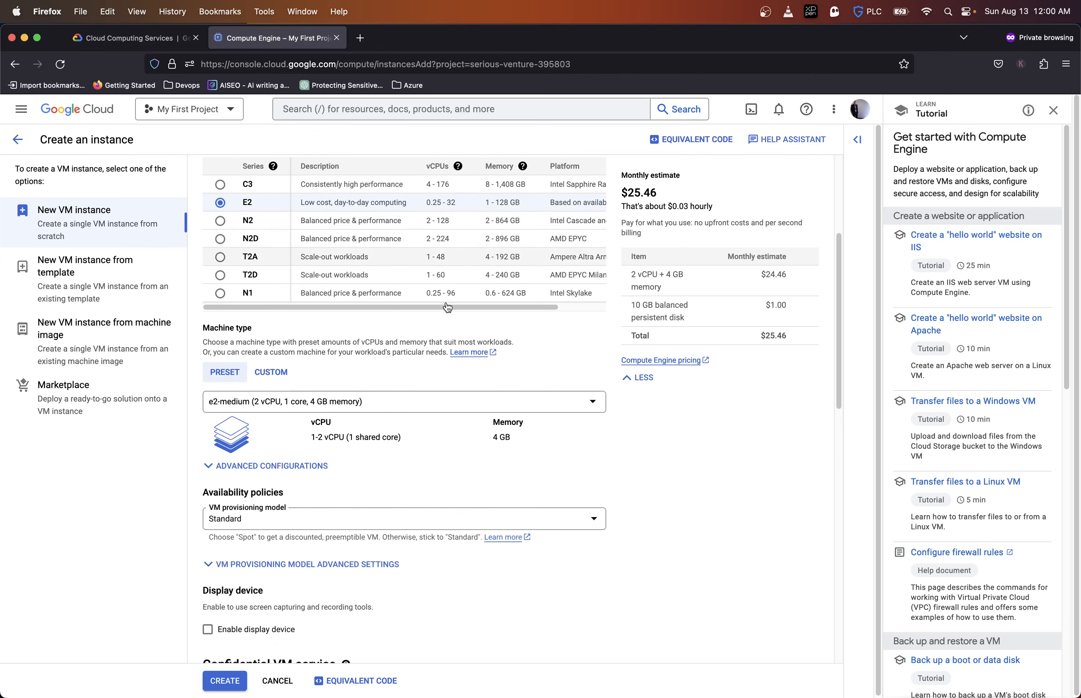
scroll(446, 302, up, 3)
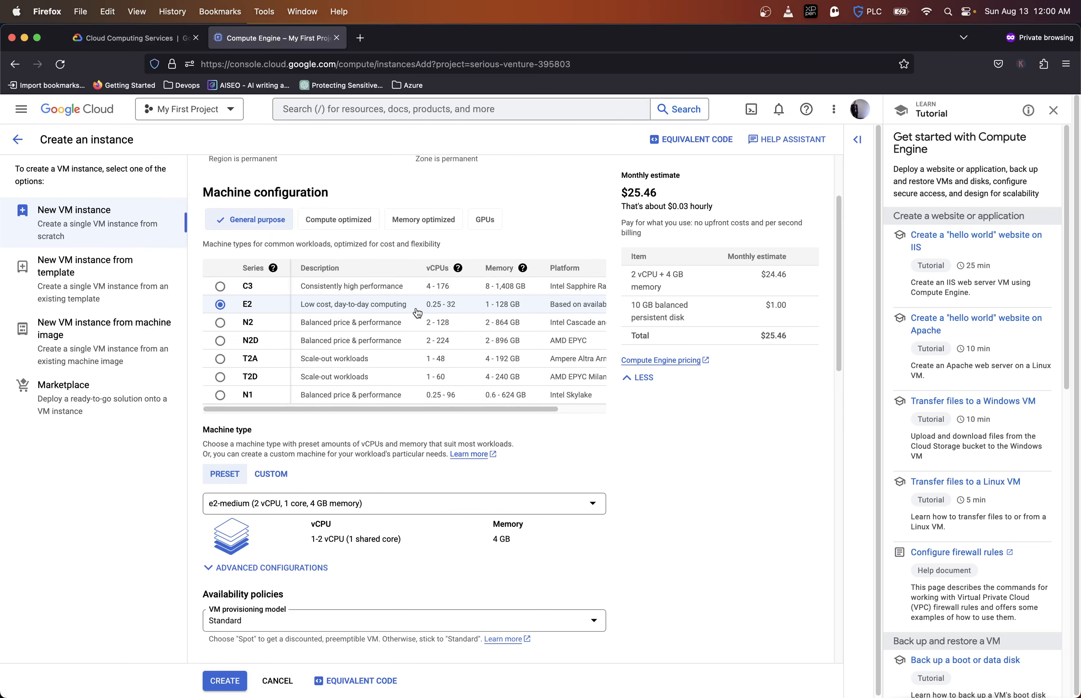
scroll(417, 314, right, 1)
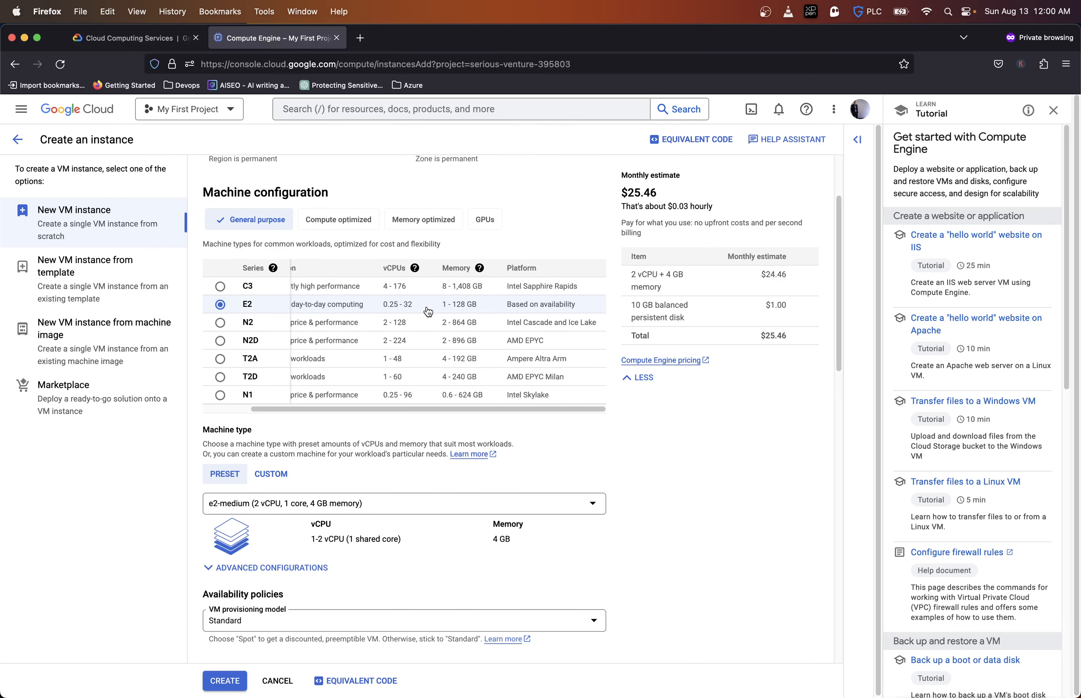
scroll(541, 305, left, 1)
scroll(542, 304, down, 3)
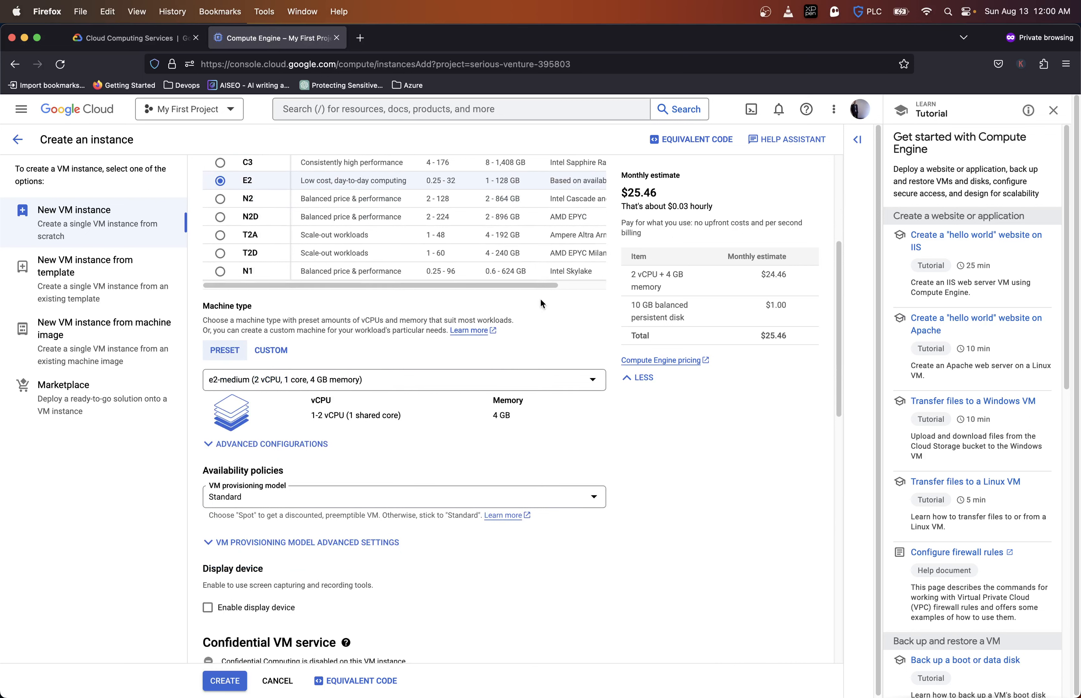
scroll(540, 301, down, 2)
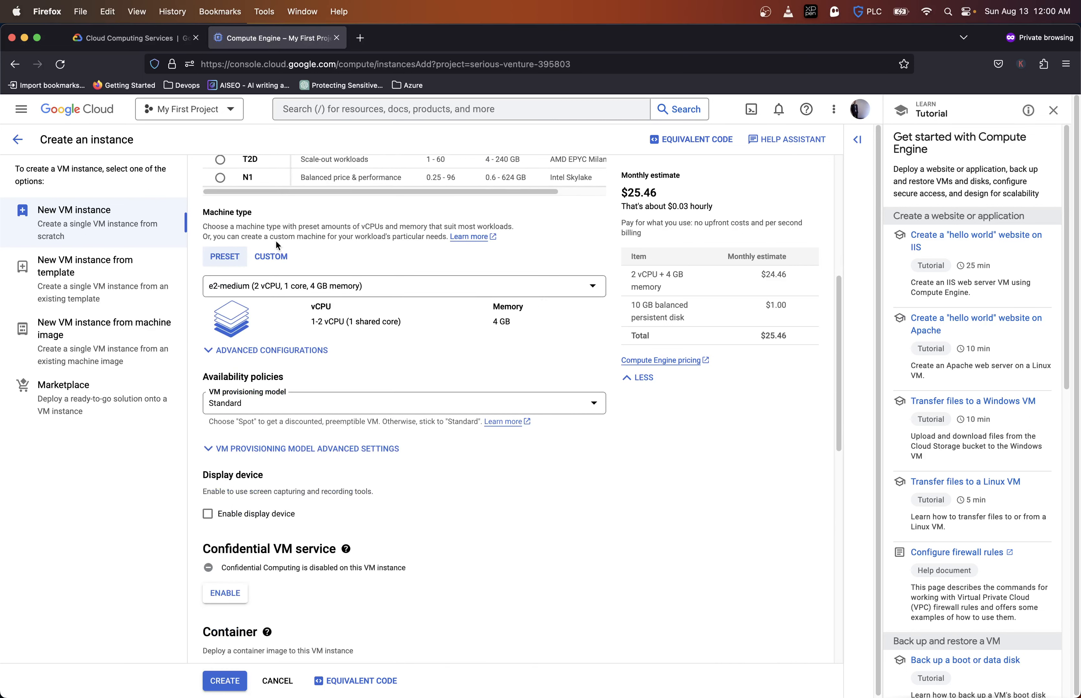
scroll(283, 275, down, 1)
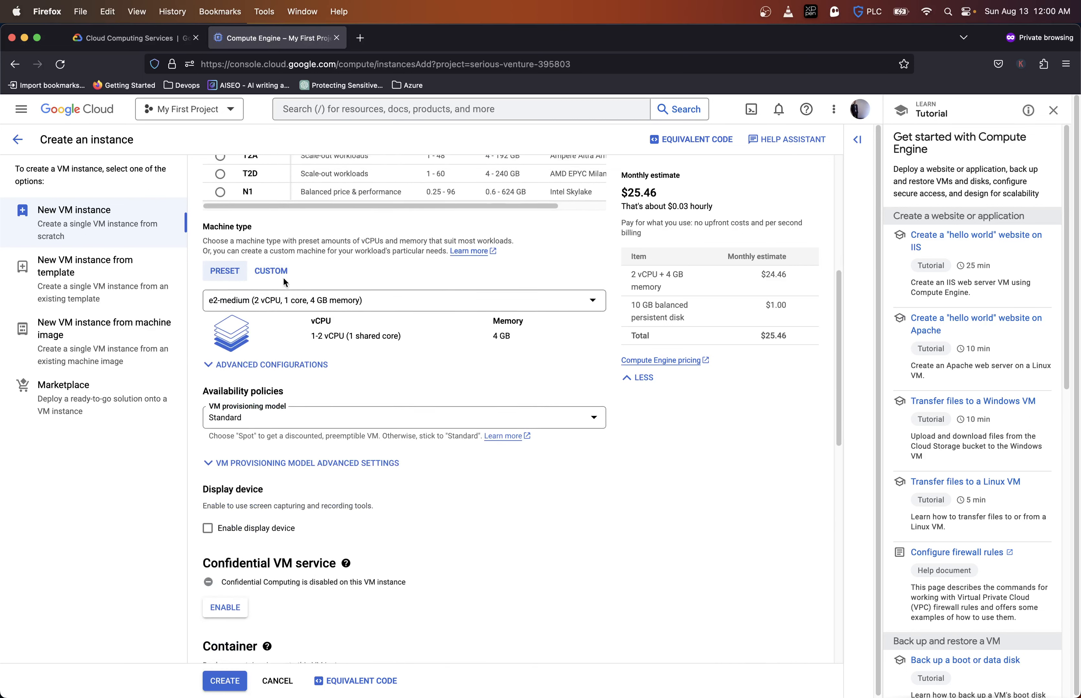
click(303, 285)
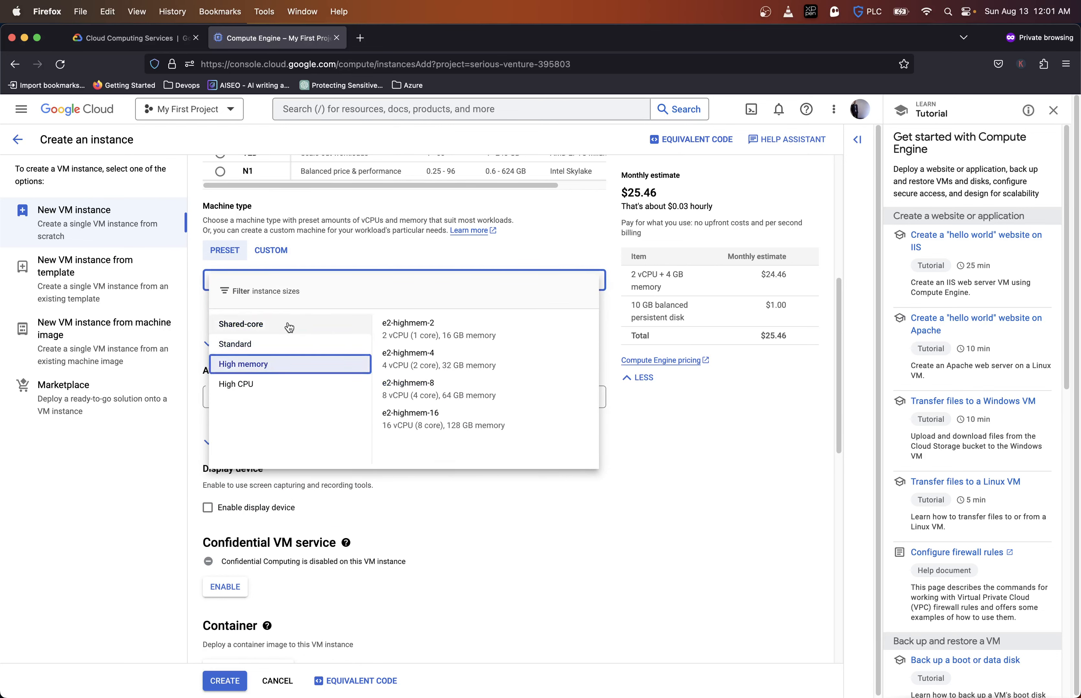
click(327, 201)
scroll(327, 202, up, 5)
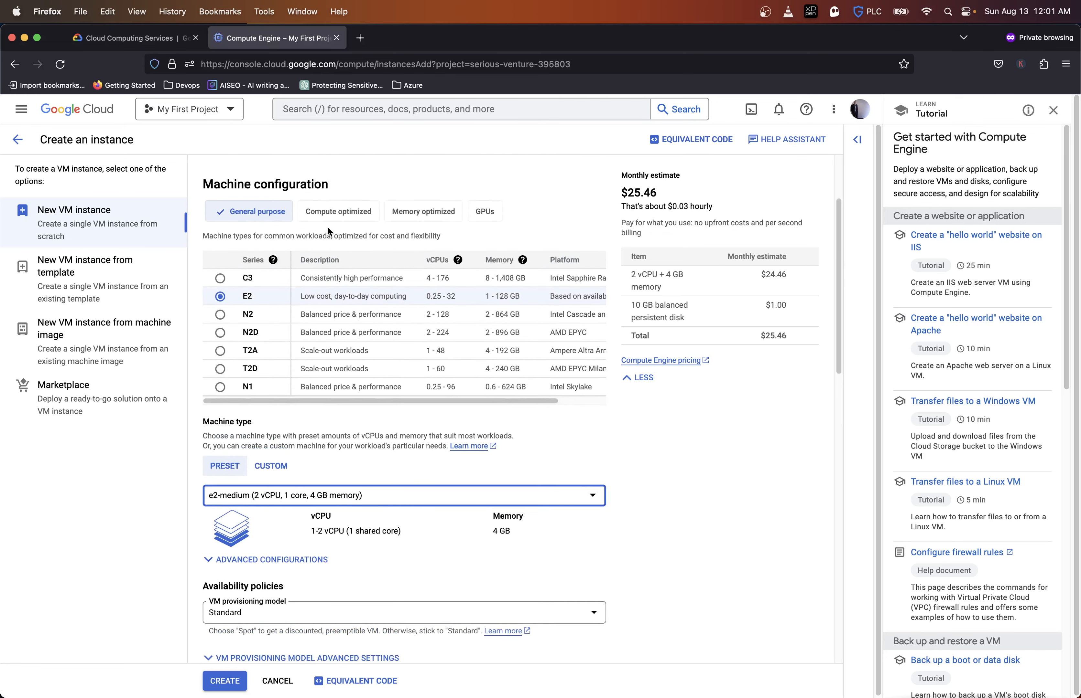
Step: Set the machine type to the standard preset e2-standard-2 (2 vCPU, 1 core, 8 GB memory)
scroll(273, 274, down, 1)
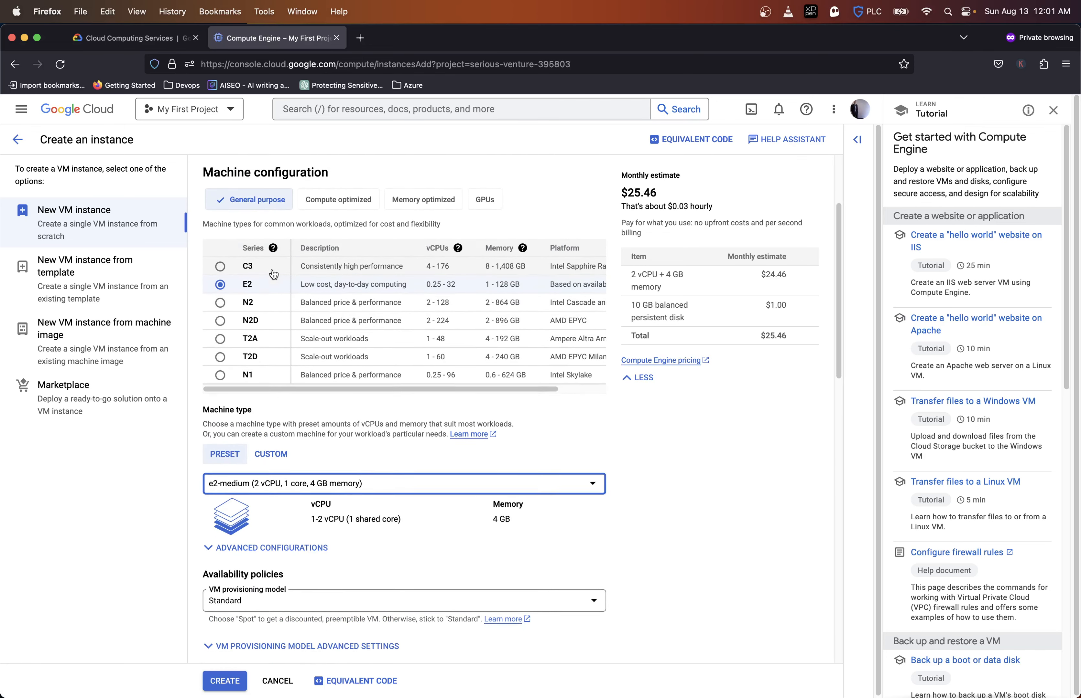
scroll(272, 274, down, 4)
click(270, 308)
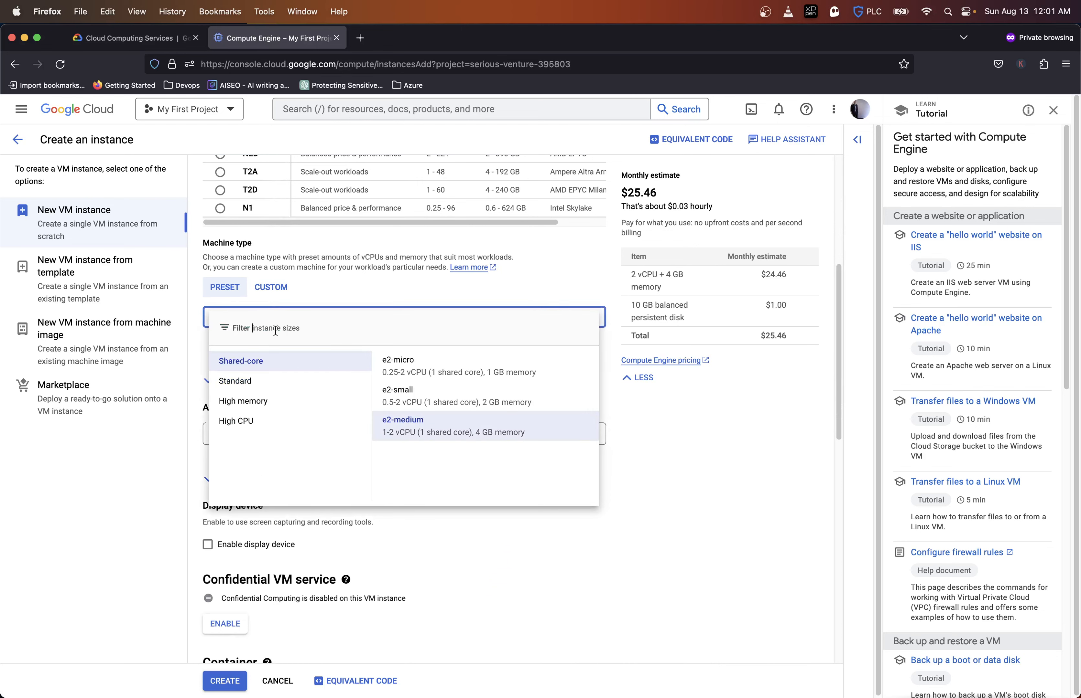
click(294, 382)
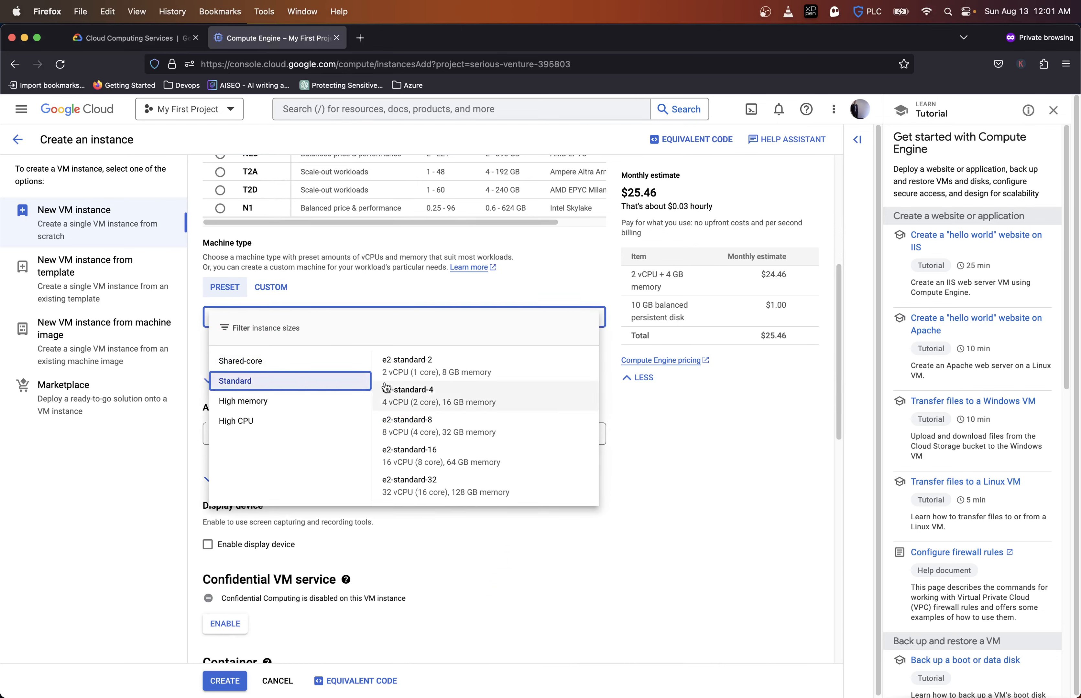
click(422, 373)
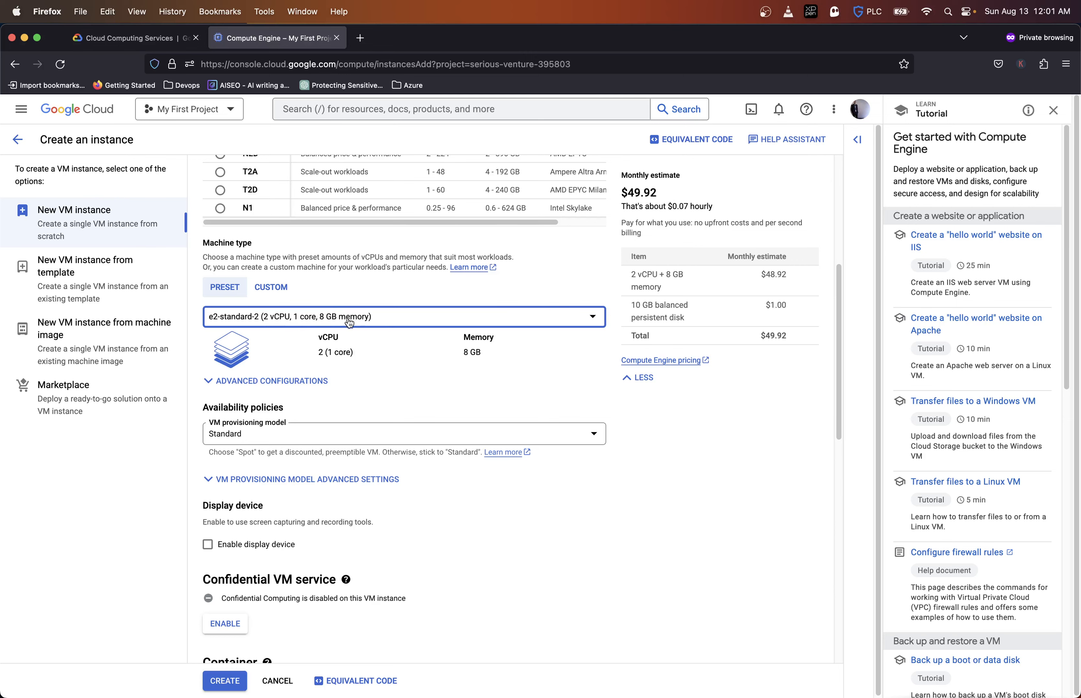
Step: Switch the VM provisioning model to Spot to compare the monthly estimate, and return it to Standard
scroll(365, 366, down, 3)
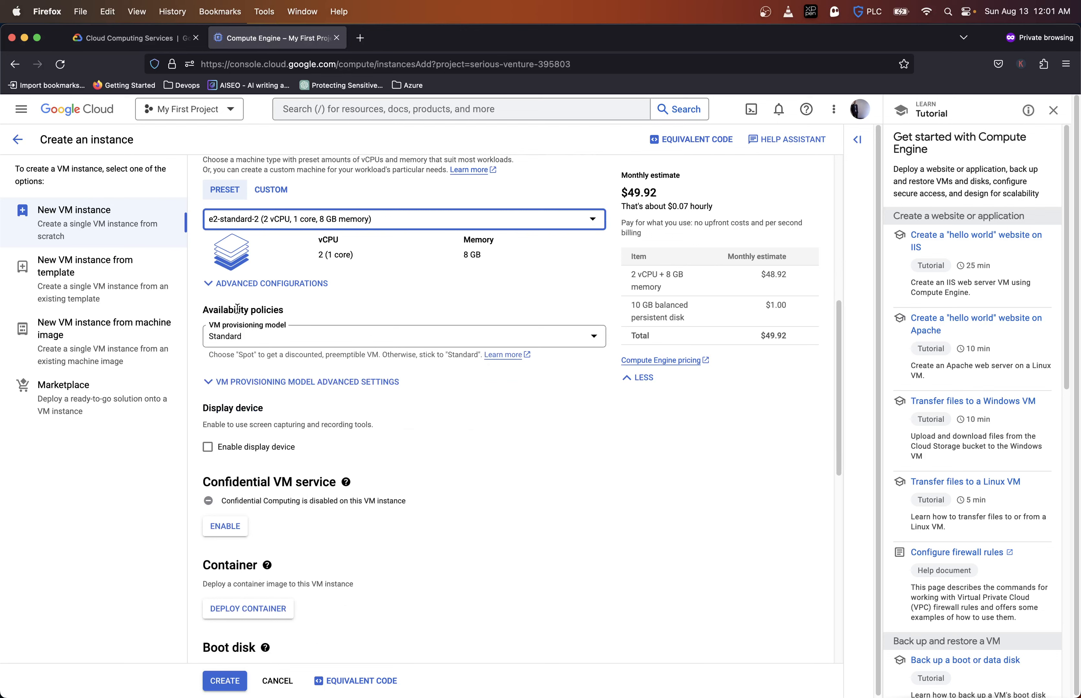
click(272, 340)
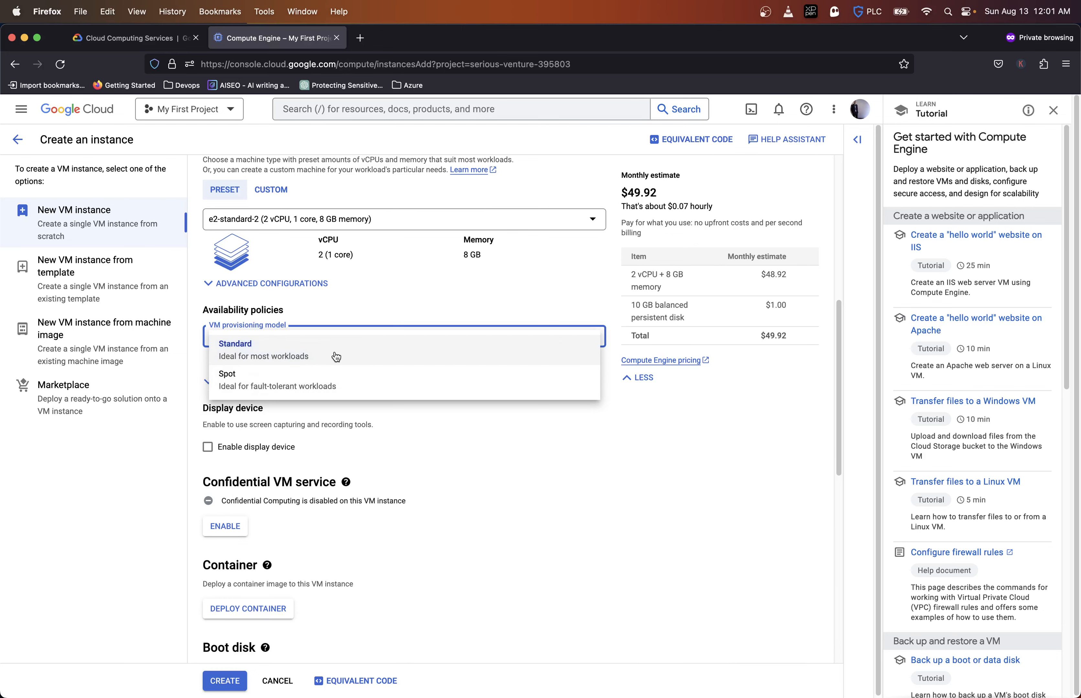
click(293, 387)
mouse_move(325, 377)
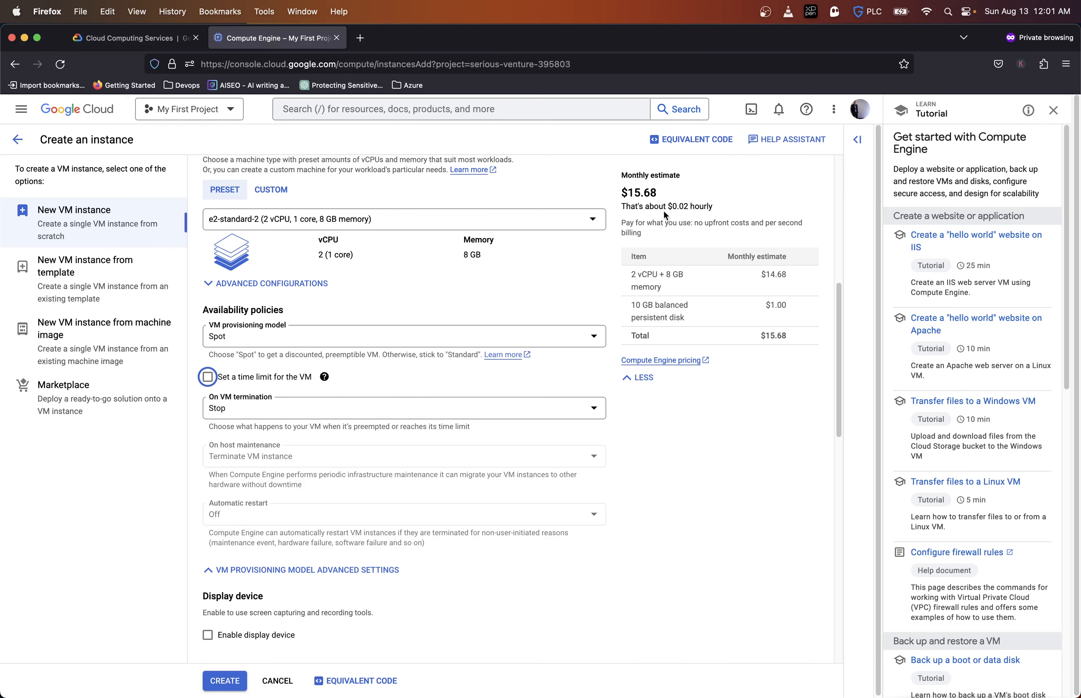
click(358, 342)
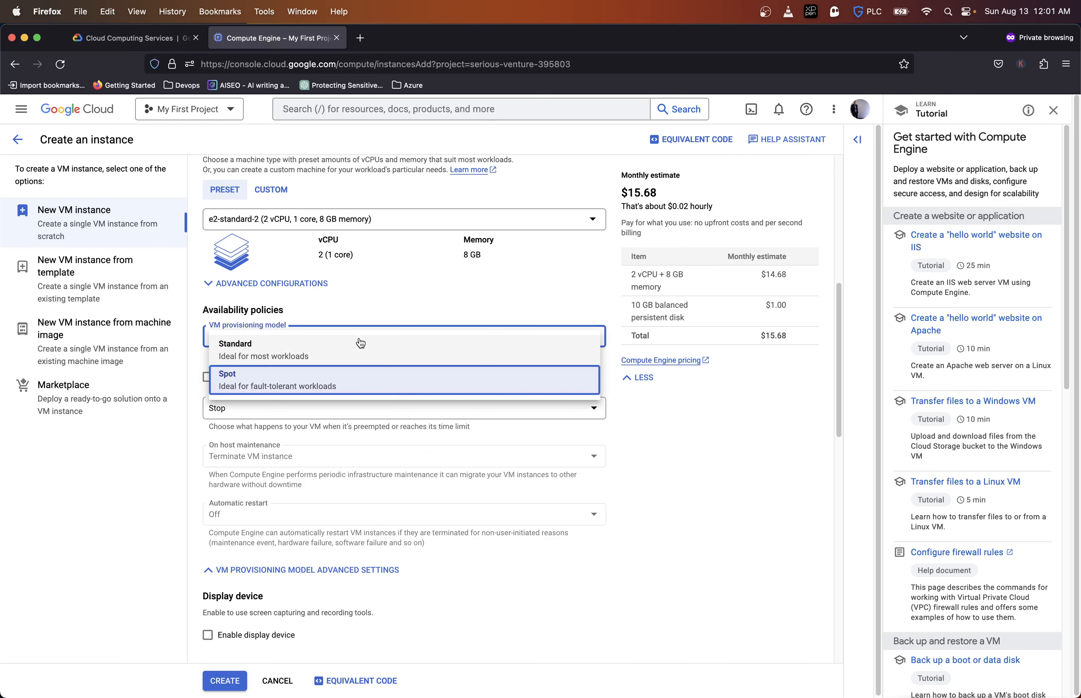
click(321, 356)
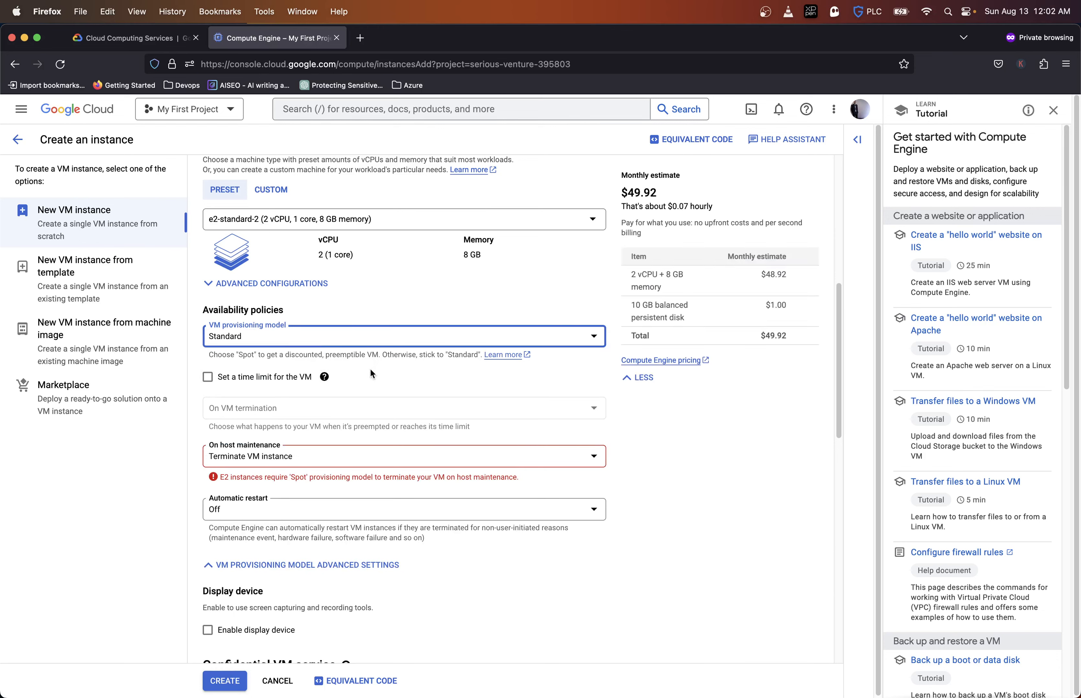
Step: Enable the VM time limit to view its options, and disable it again
scroll(371, 370, down, 3)
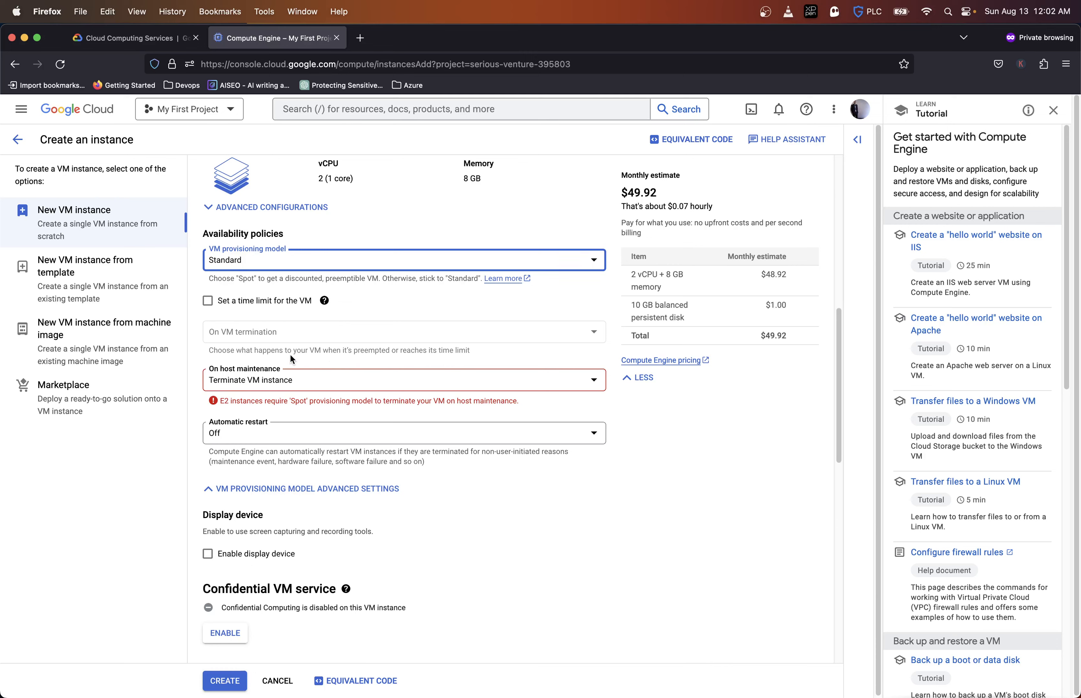
click(207, 302)
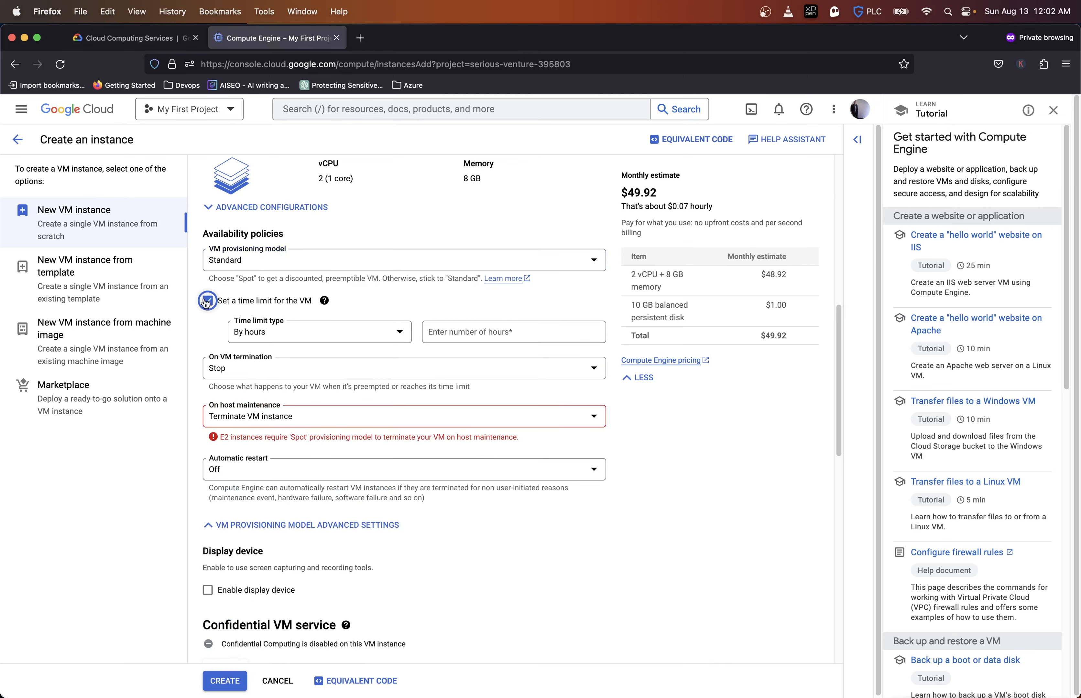
click(207, 301)
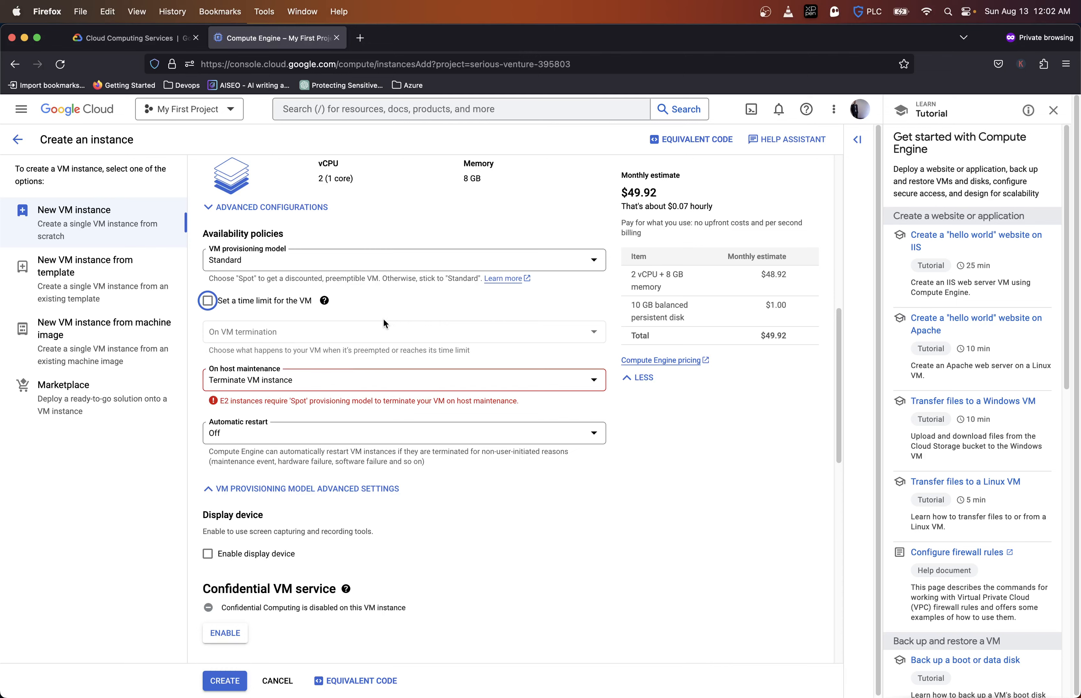
Step: Set On host maintenance to Migrate VM instance (Recommended) and check the automatic restart choices without changing them
scroll(384, 323, down, 3)
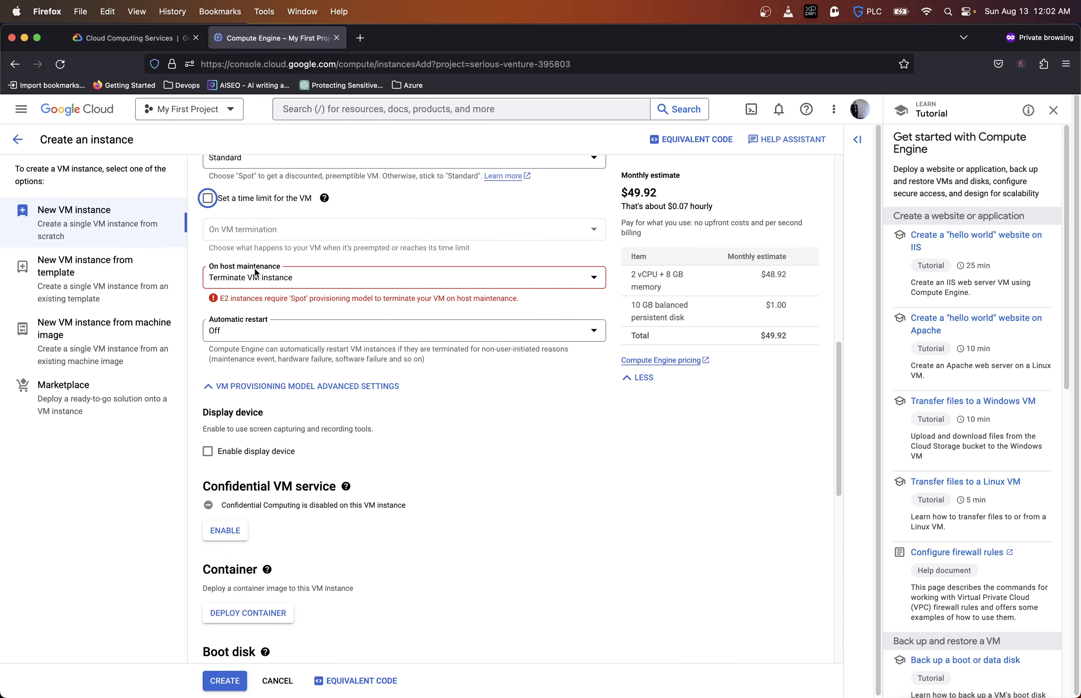
click(318, 275)
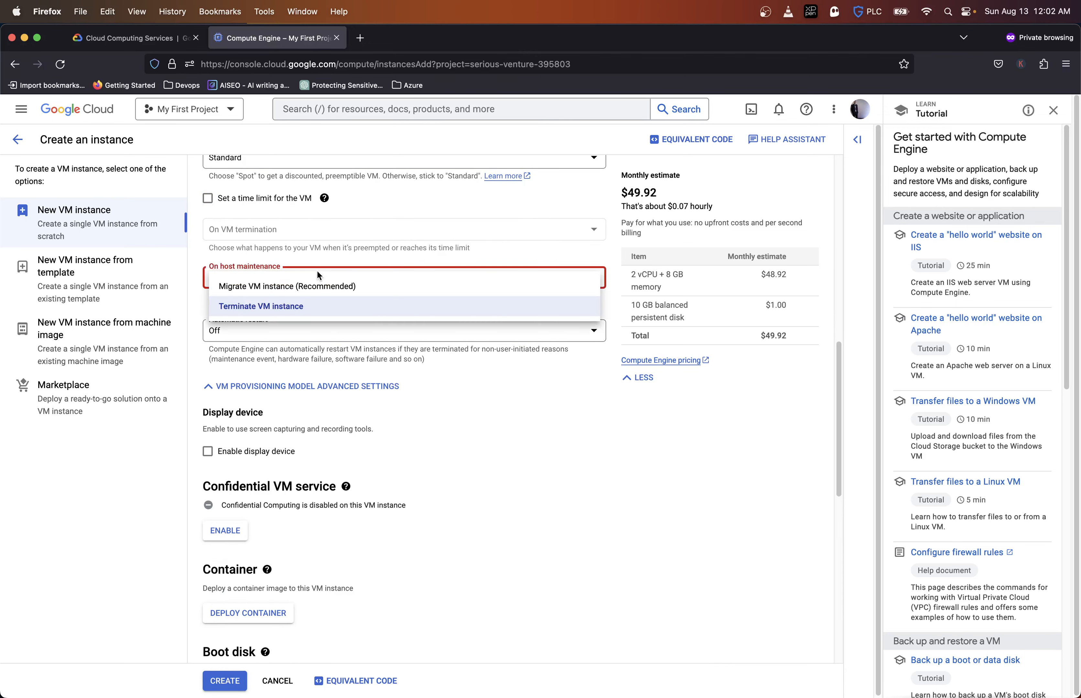
click(304, 292)
click(310, 300)
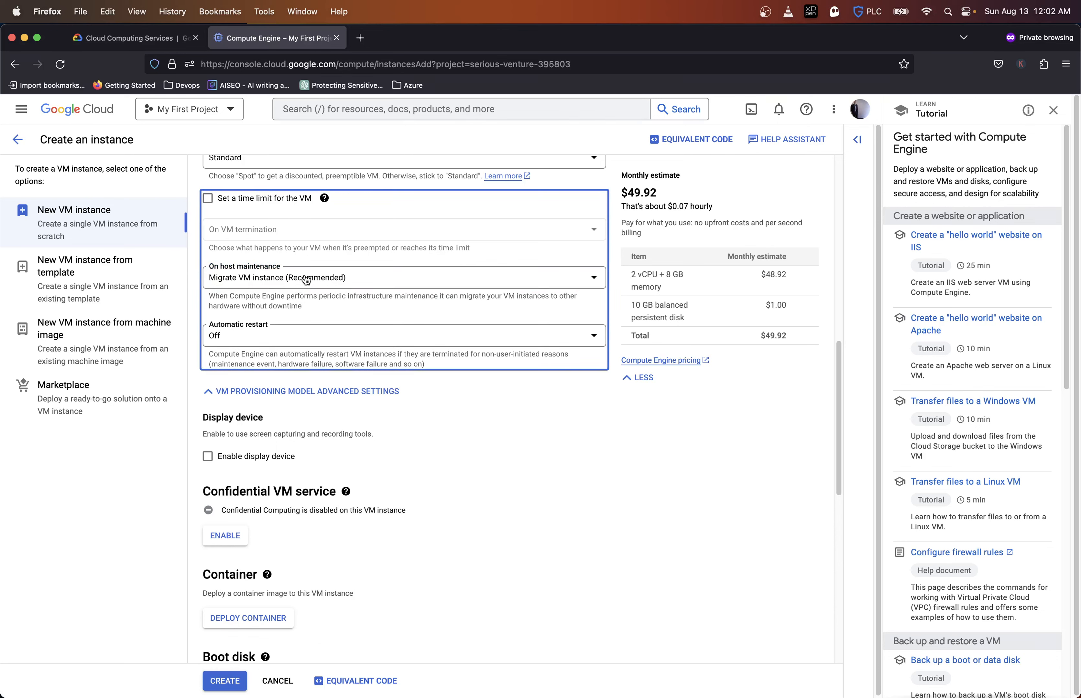
scroll(306, 280, down, 2)
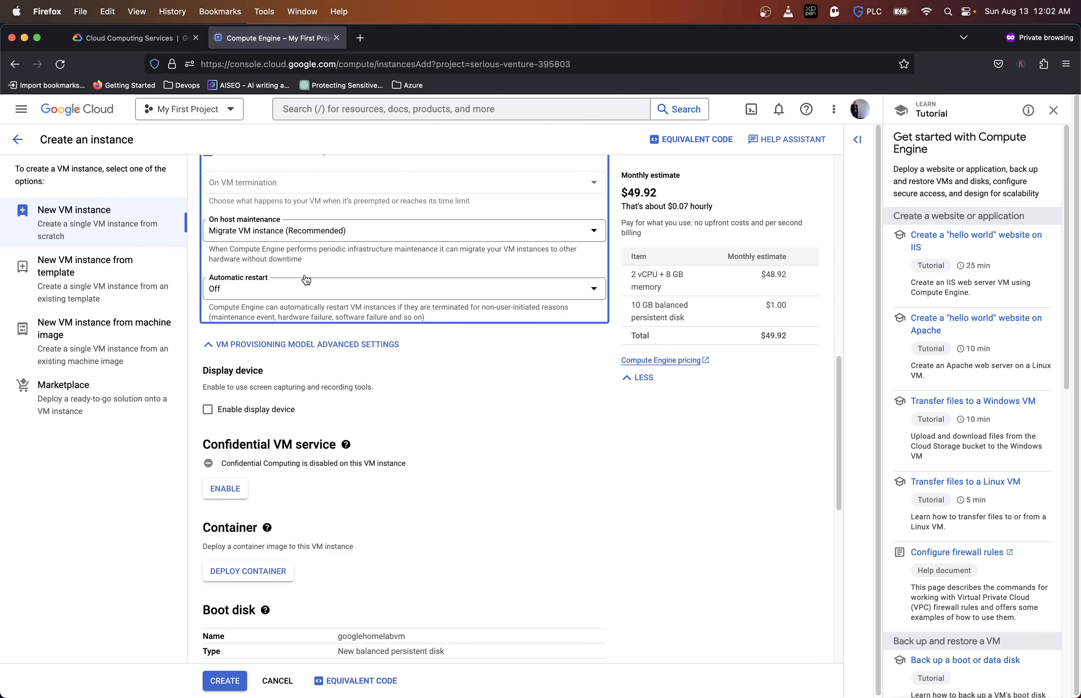
click(297, 293)
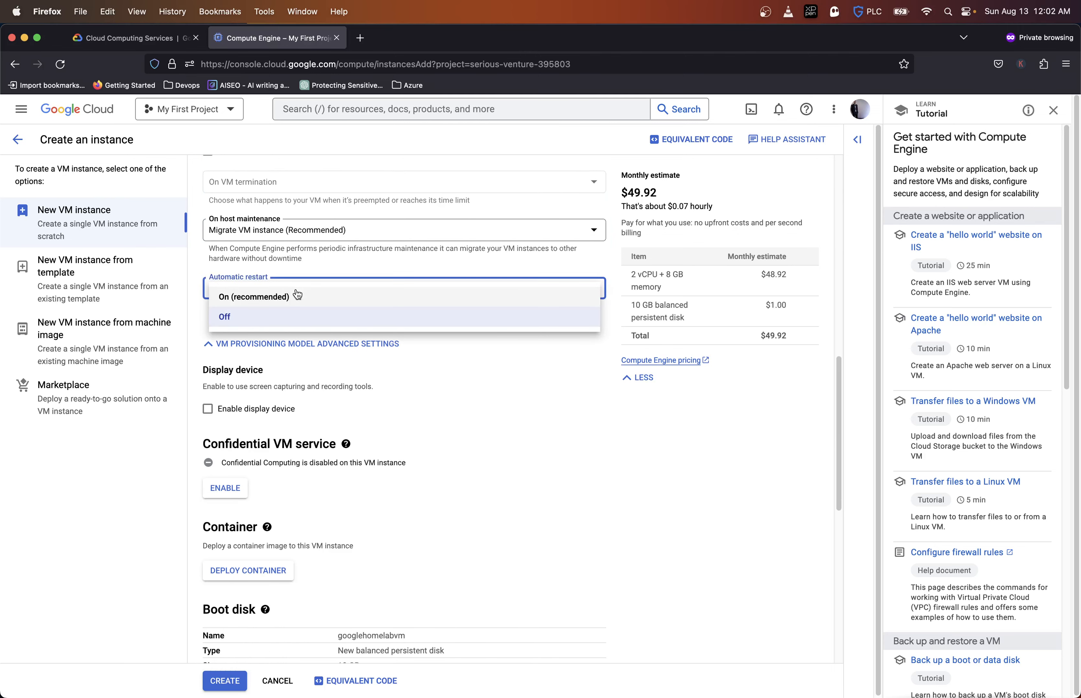
click(306, 265)
Step: Look over the display device, Confidential VM, container, boot disk, API access and firewall sections of the instance form
scroll(307, 270, down, 1)
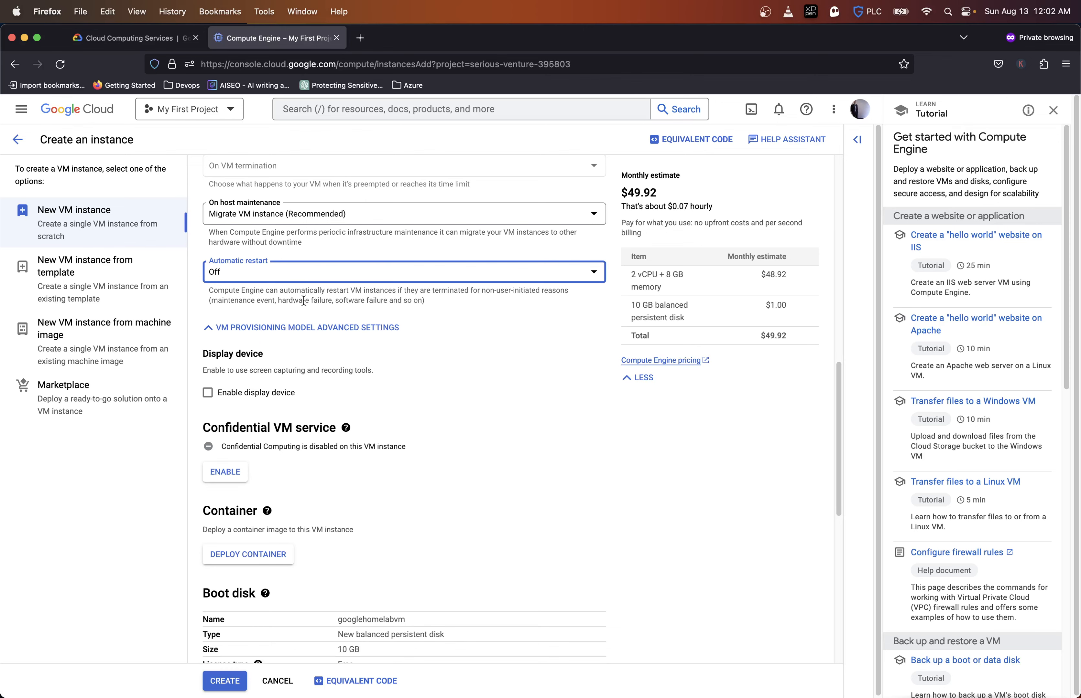
scroll(304, 301, down, 5)
scroll(230, 241, up, 2)
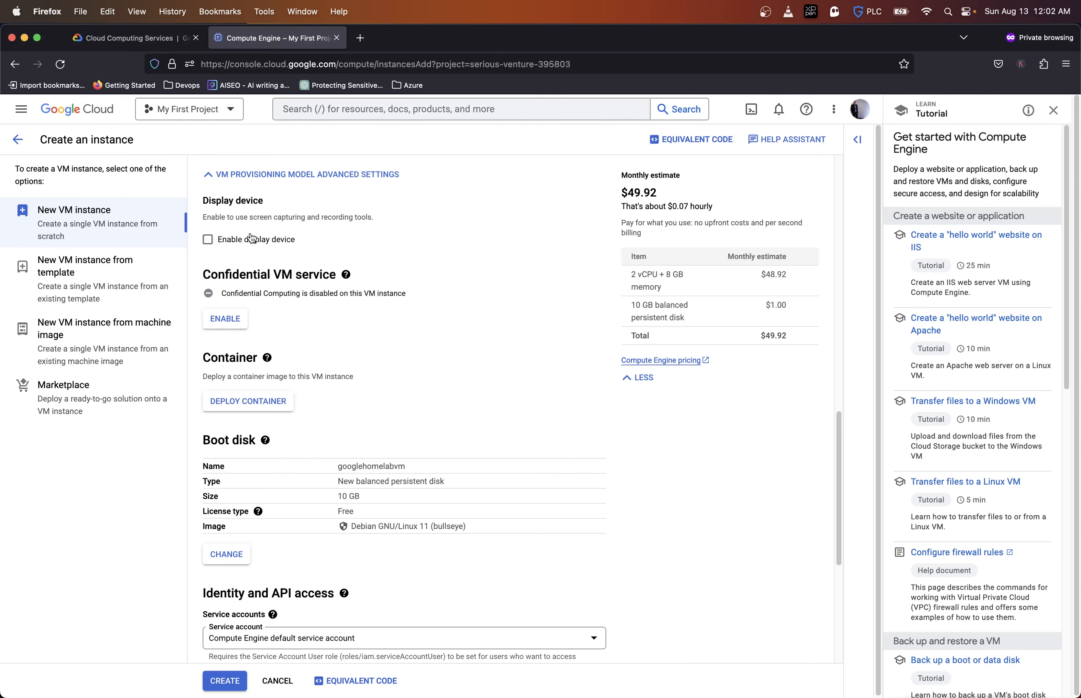
scroll(249, 249, down, 3)
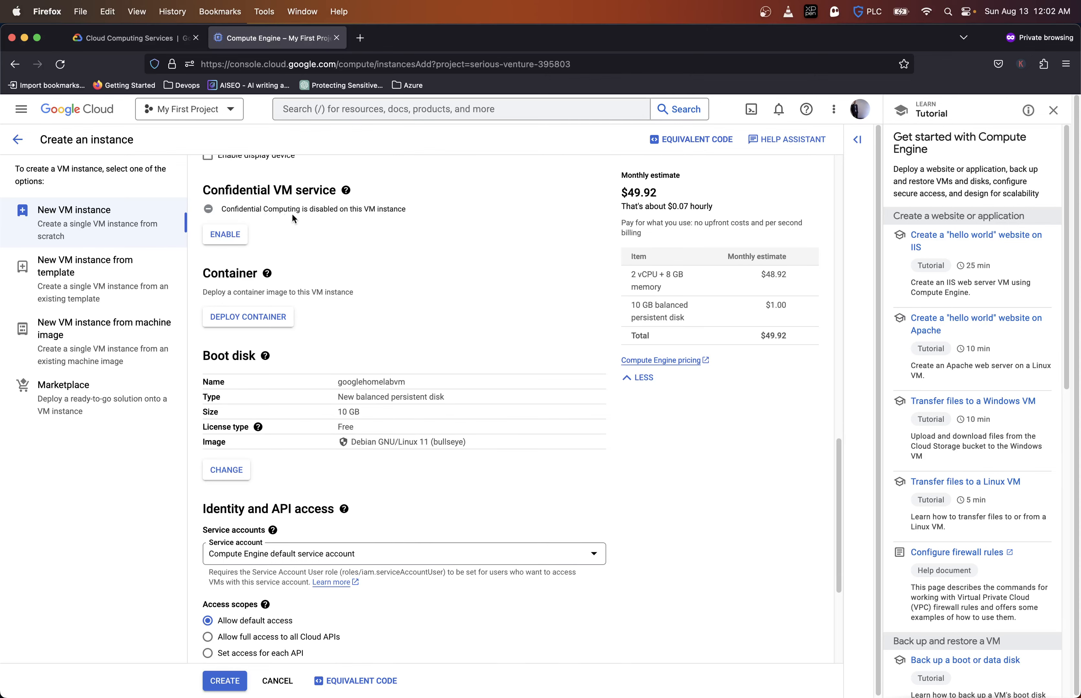
scroll(369, 237, down, 5)
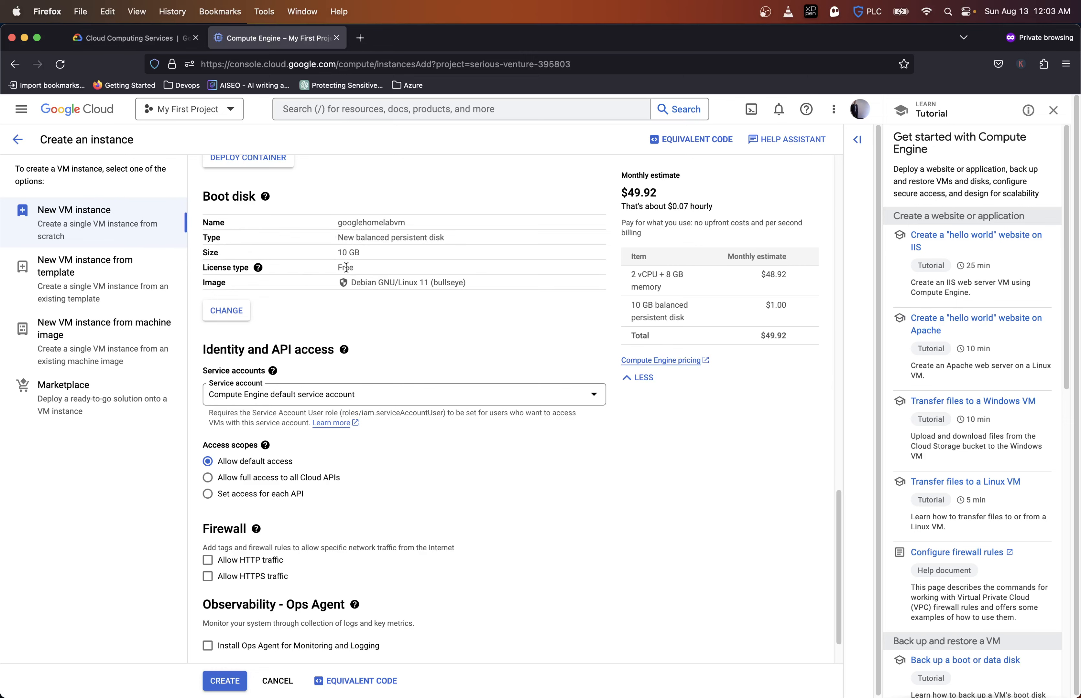
scroll(351, 279, down, 1)
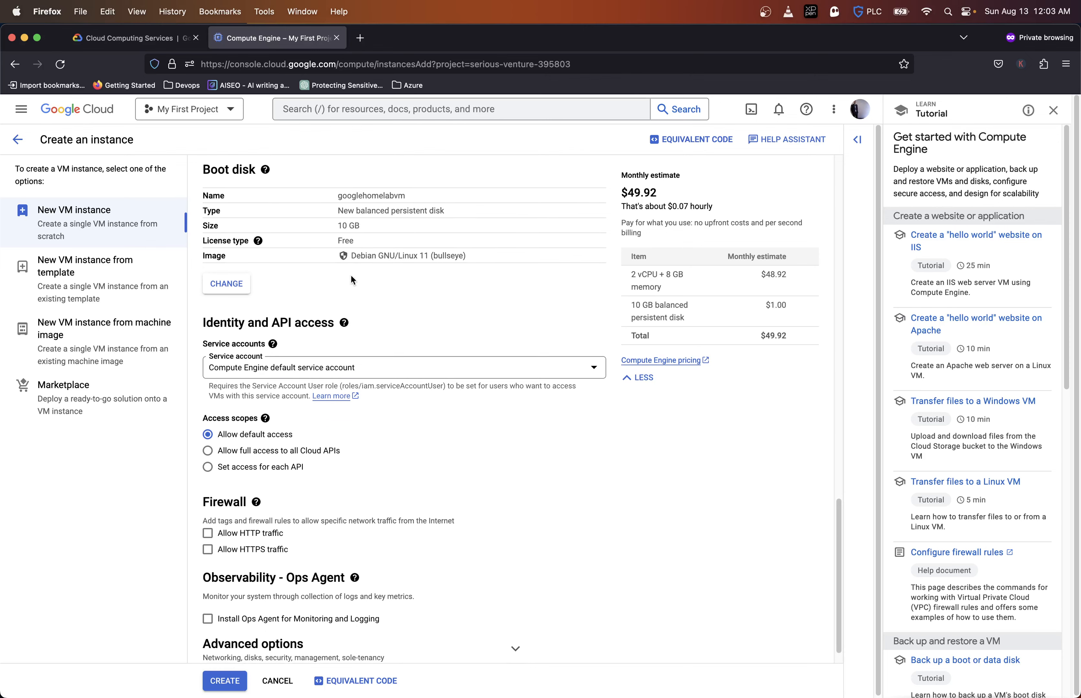
Step: Open the boot disk settings, check the Debian versions, and set the operating system to Windows Server
click(224, 299)
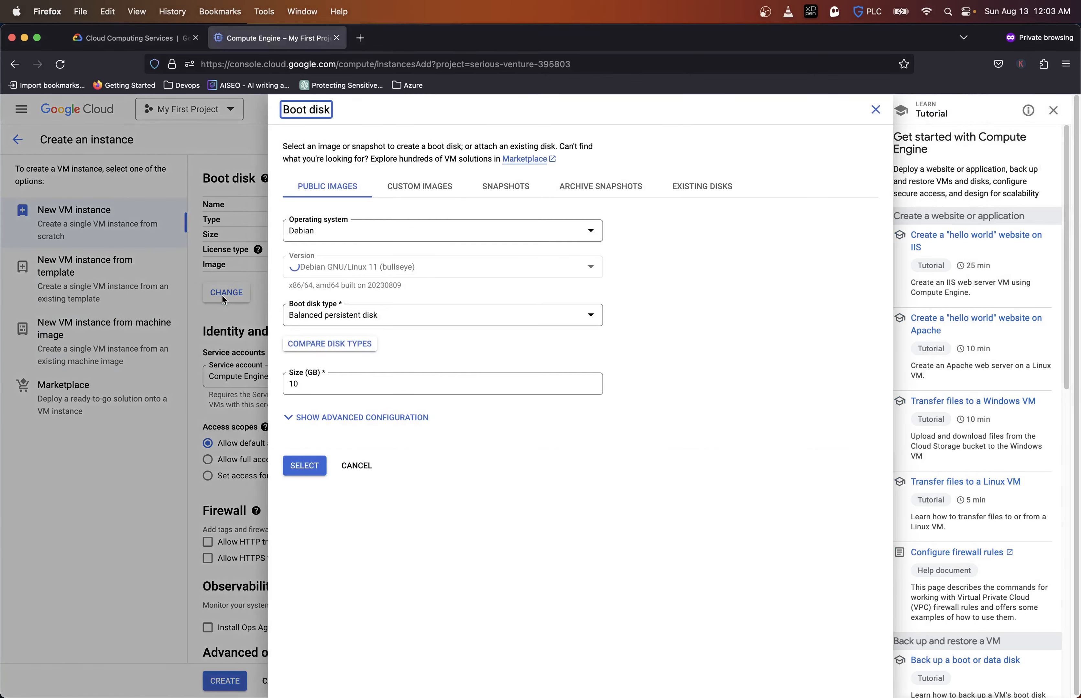
click(366, 268)
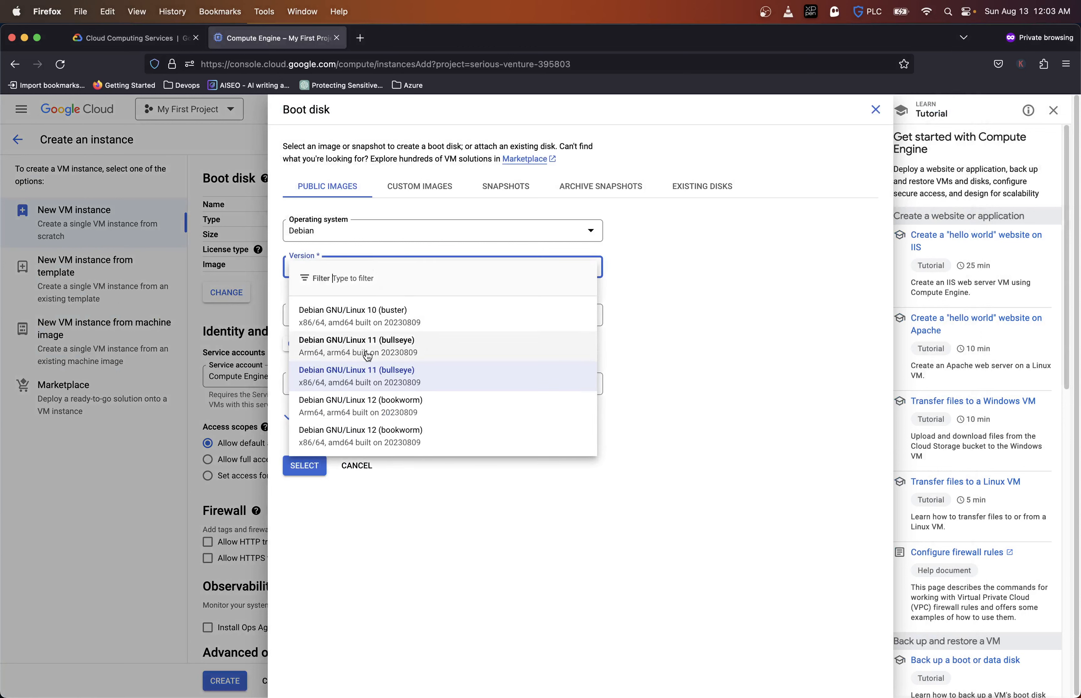
click(347, 237)
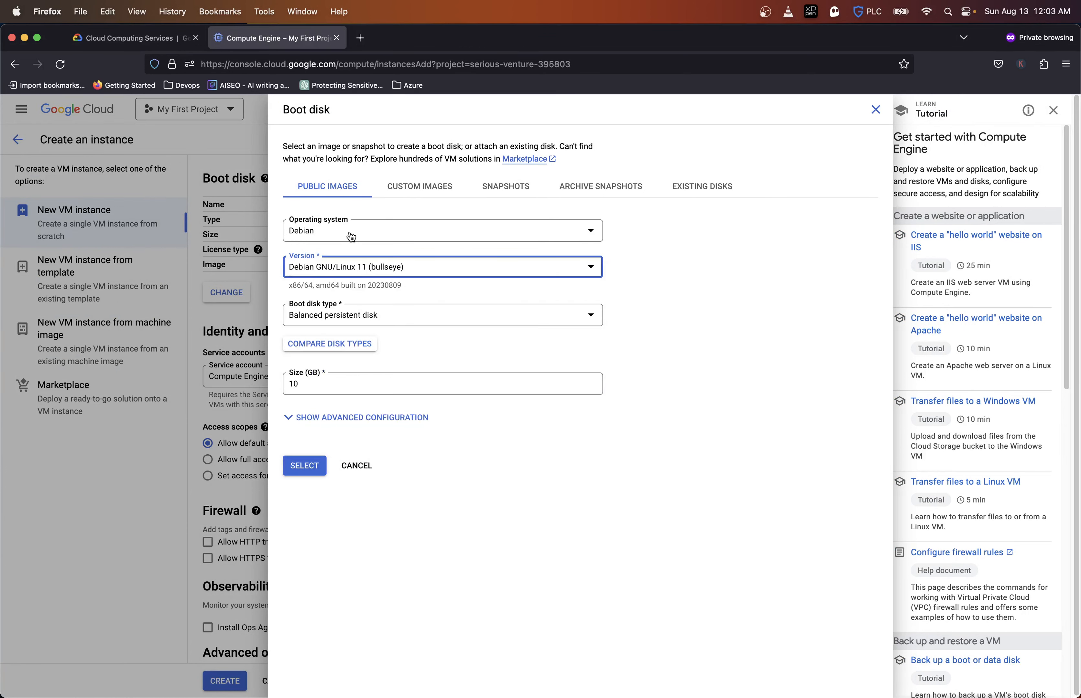
click(351, 236)
scroll(338, 278, down, 4)
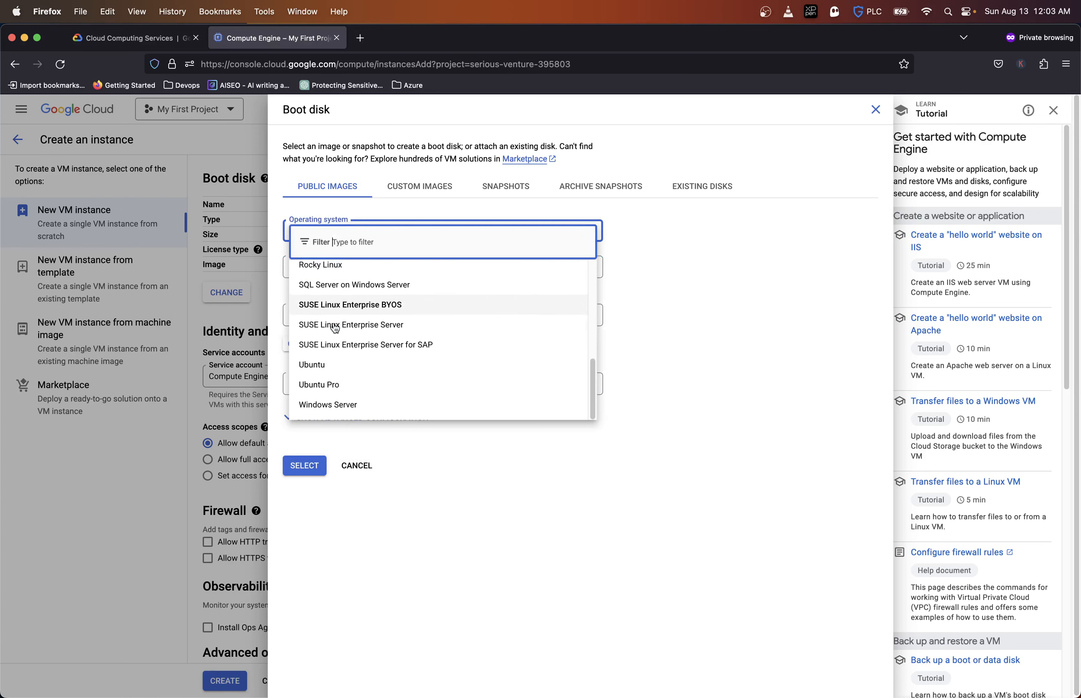
click(331, 404)
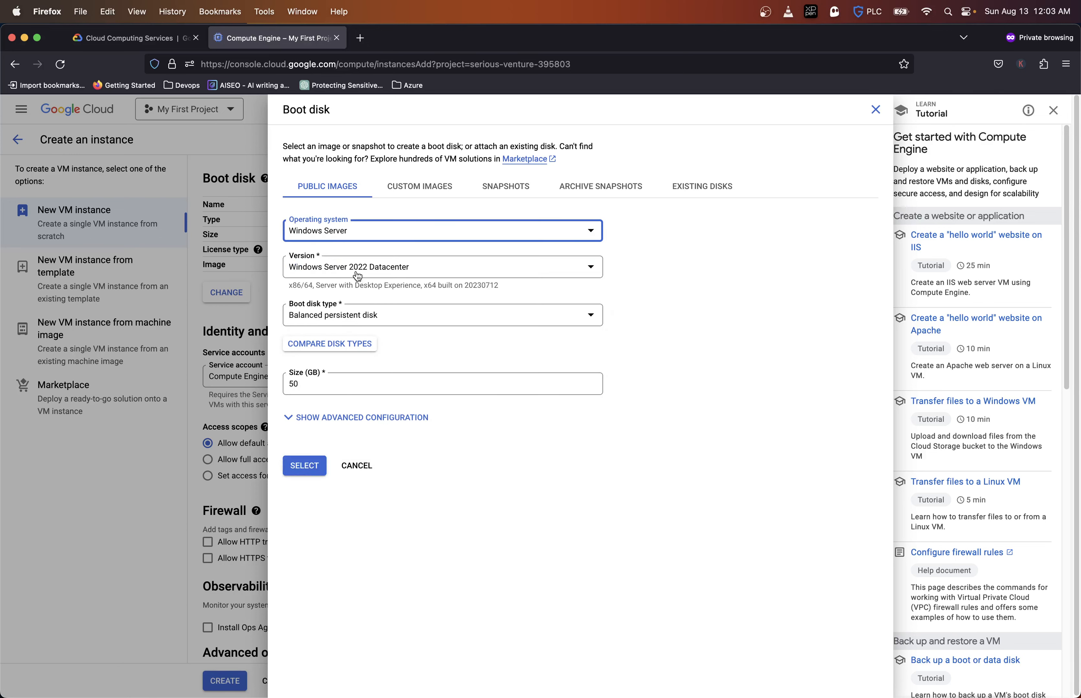
Step: Keep the Windows Server 2022 Datacenter version, review the boot disk's advanced configuration, and apply the boot disk selection
click(358, 276)
click(707, 324)
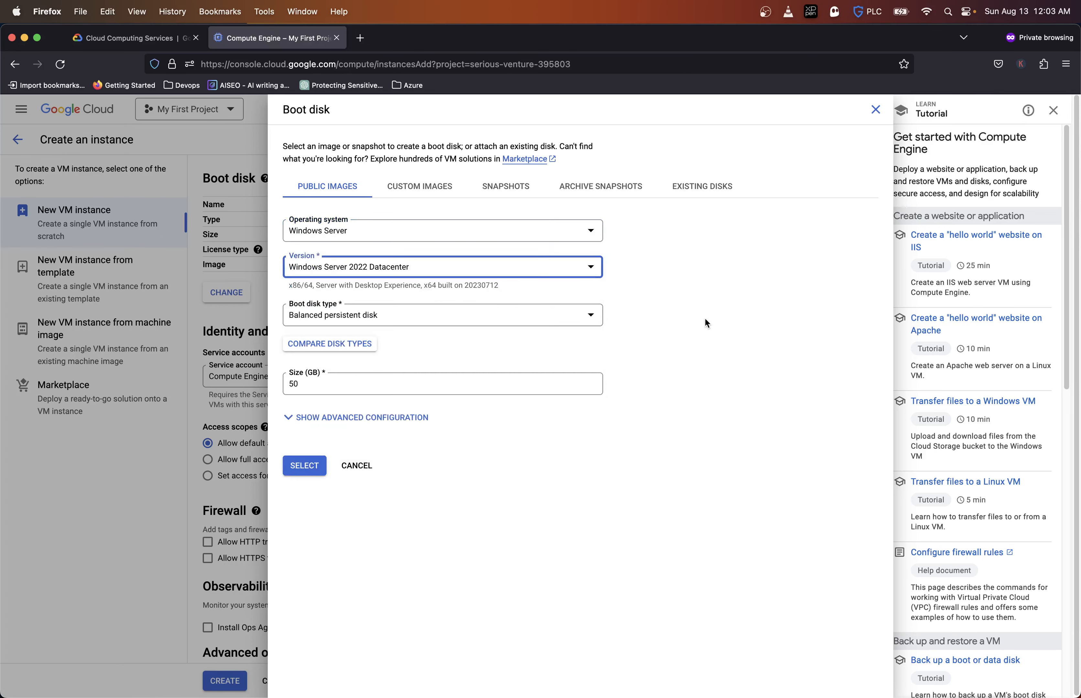
click(305, 419)
scroll(305, 425, down, 3)
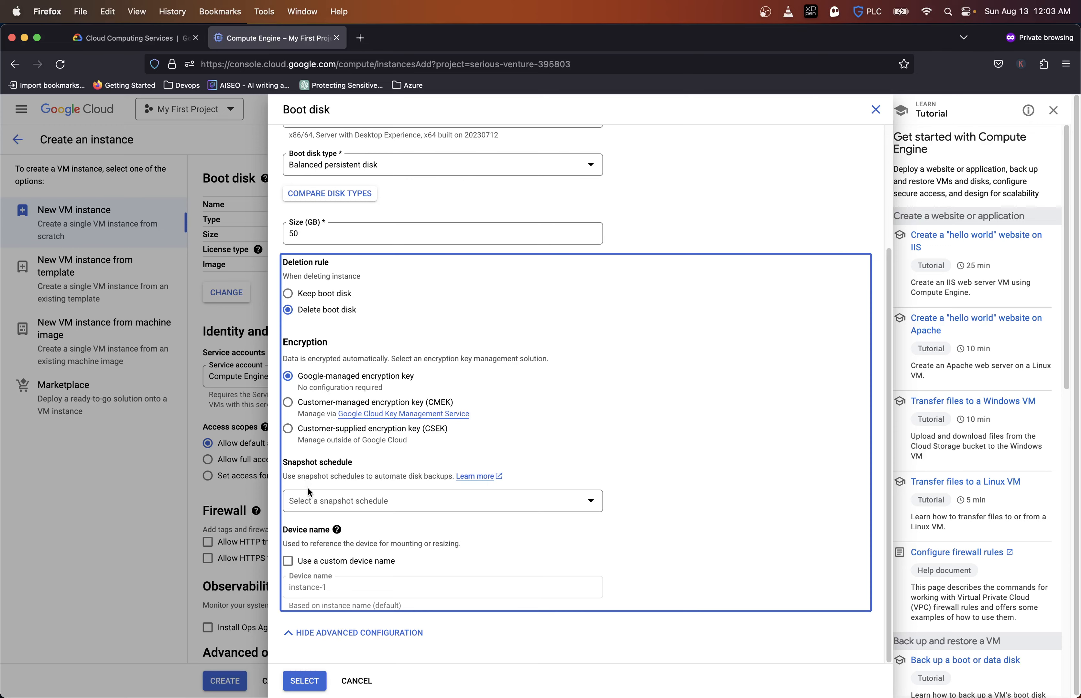
click(303, 682)
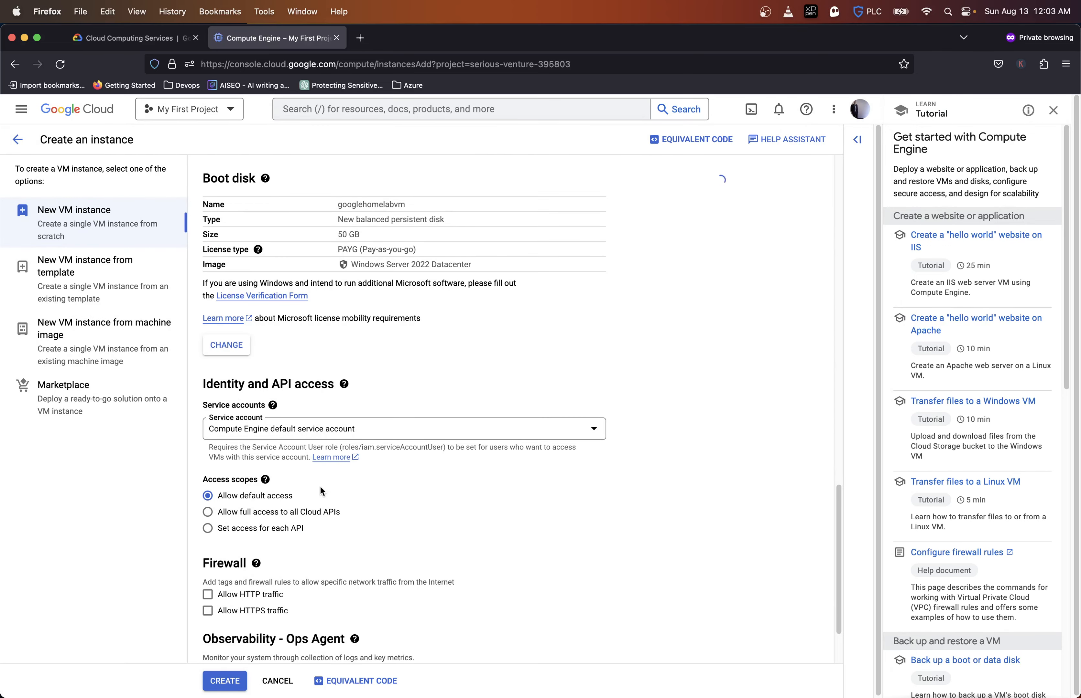
Step: Expand the Networking section of the advanced options and look over its network tags, hostname, and network bandwidth settings
scroll(320, 491, down, 3)
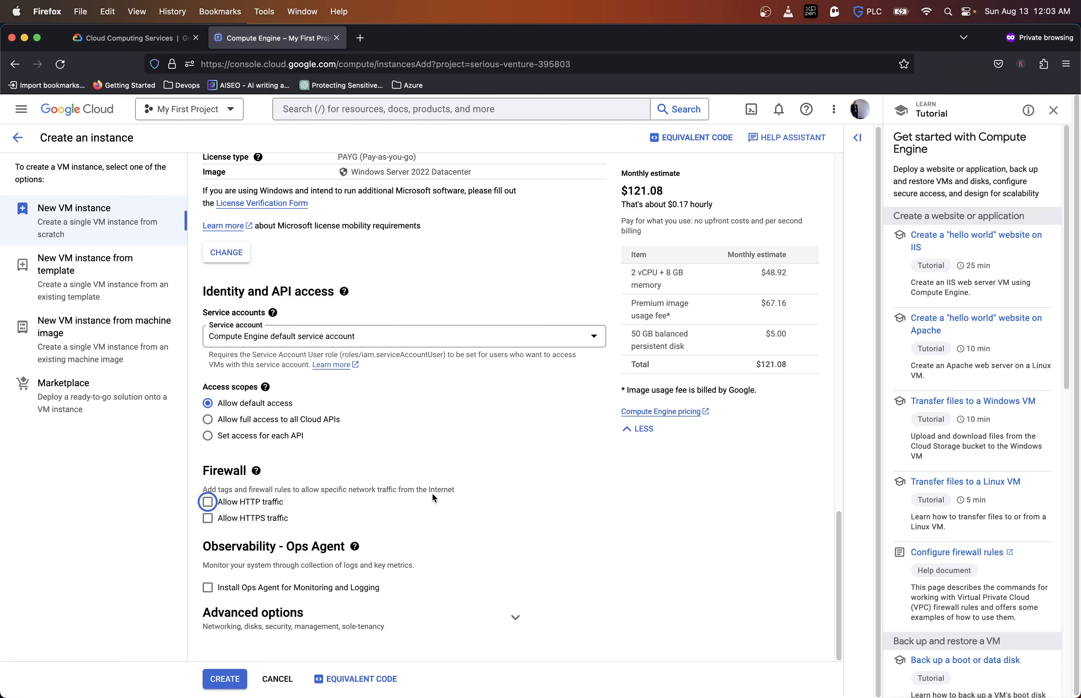
mouse_move(259, 472)
scroll(187, 557, down, 1)
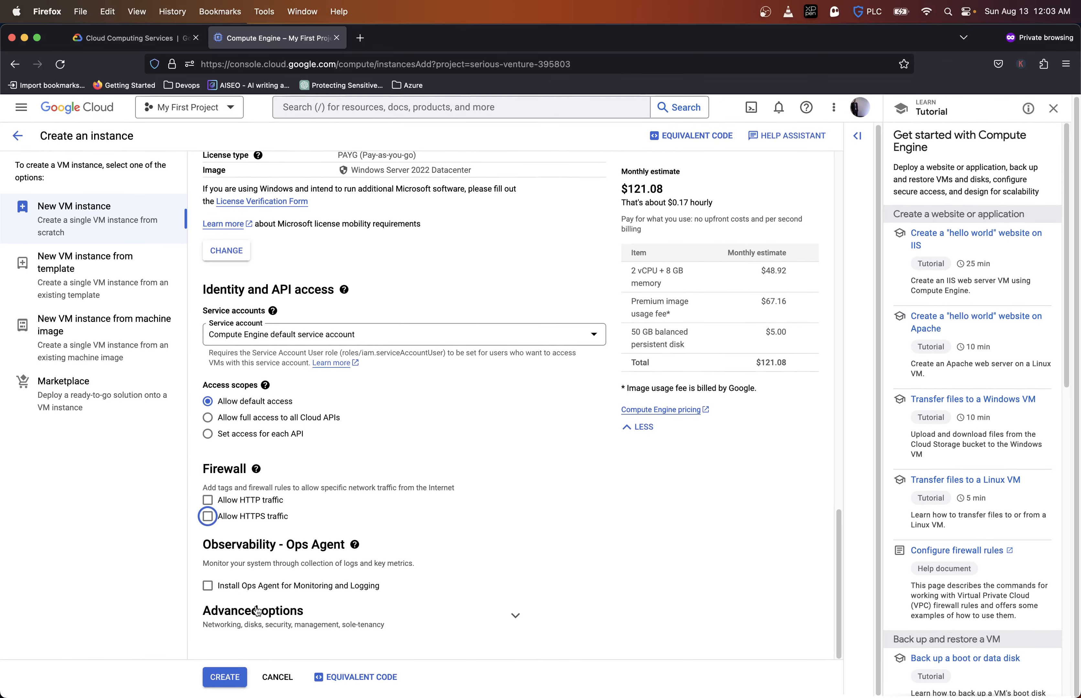
click(227, 630)
scroll(227, 631, down, 5)
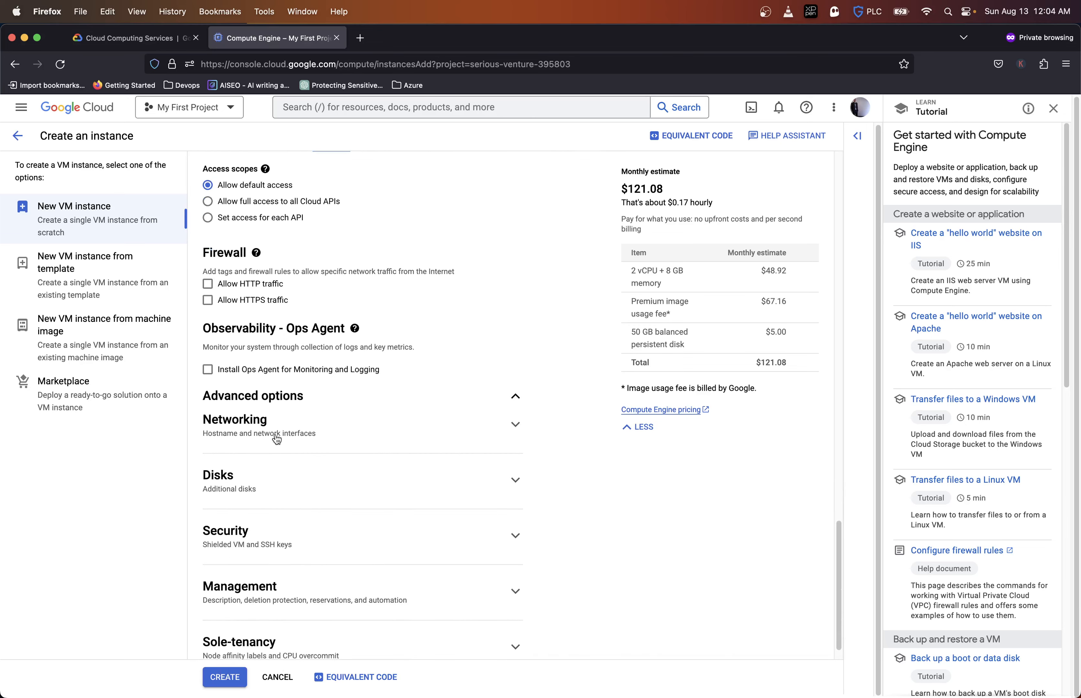
click(280, 435)
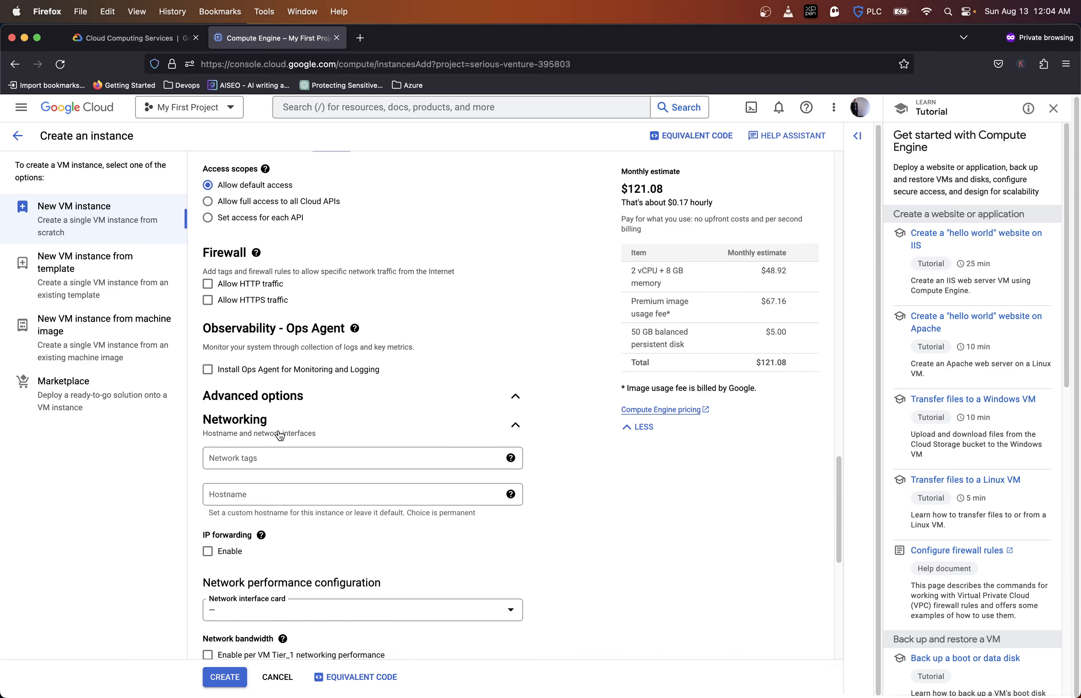
click(272, 469)
click(272, 493)
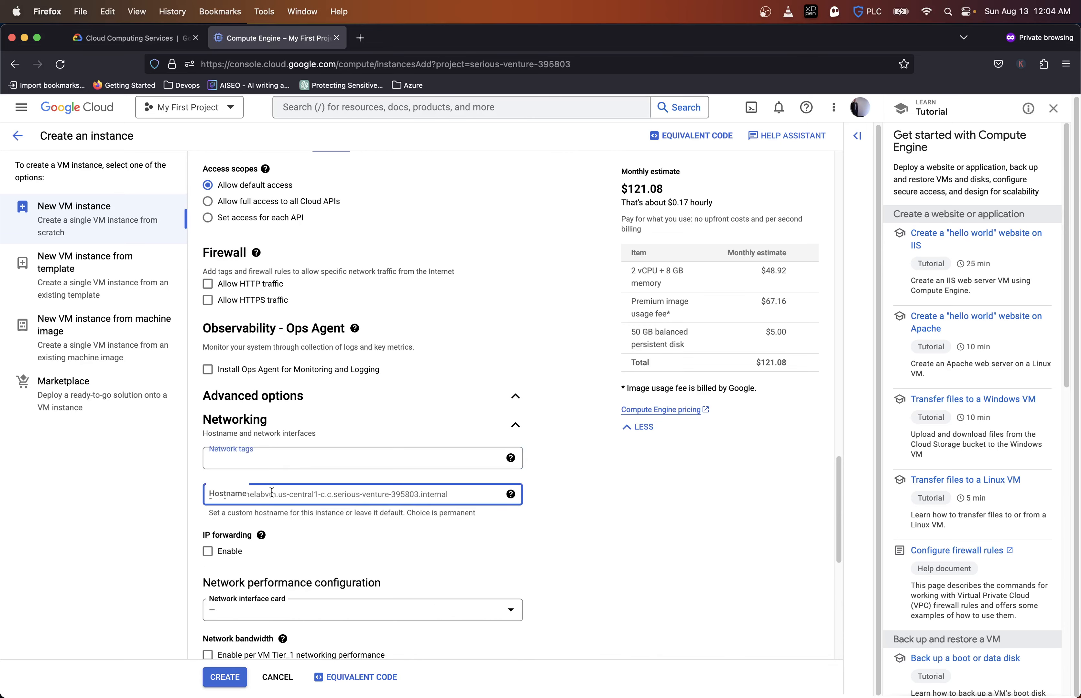
scroll(271, 493, down, 2)
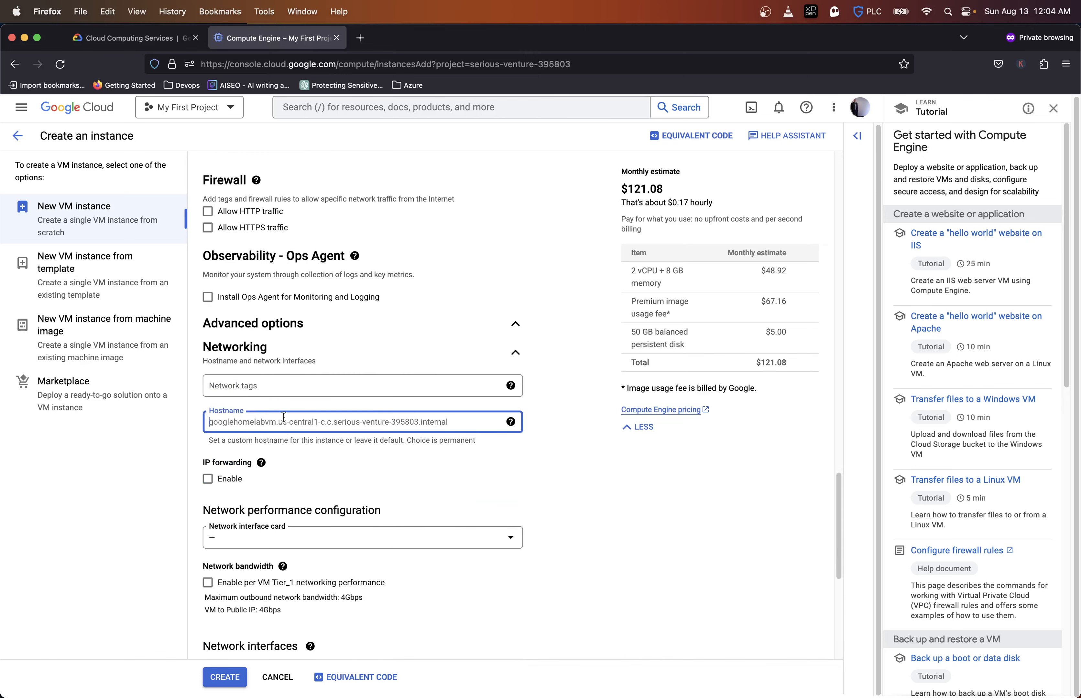
scroll(366, 496, down, 4)
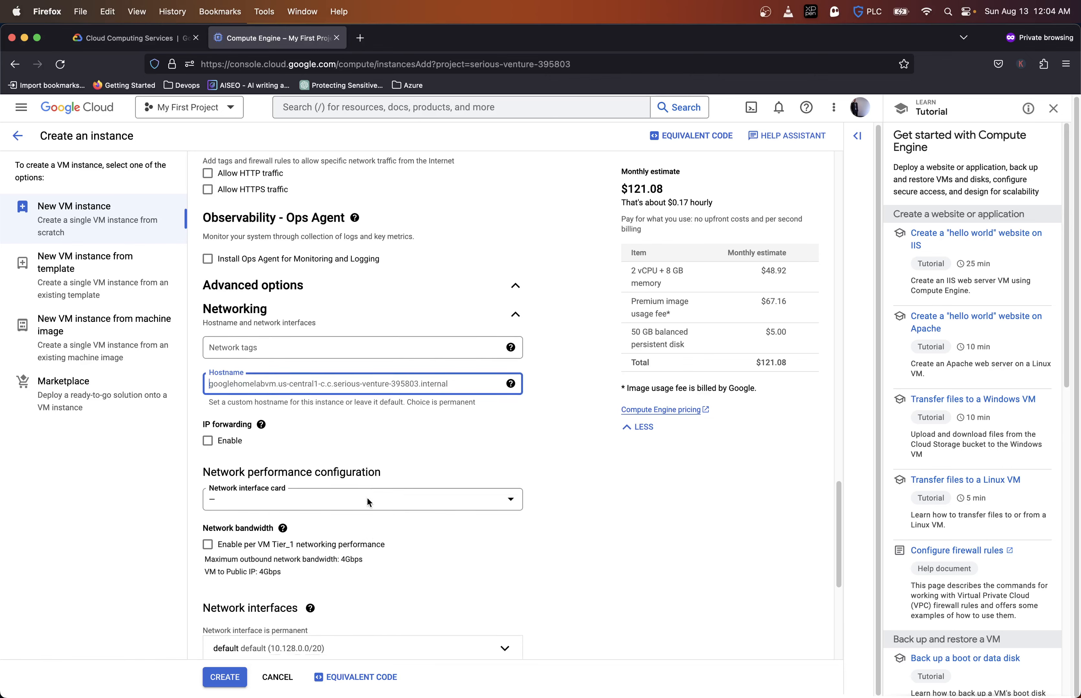
mouse_move(282, 429)
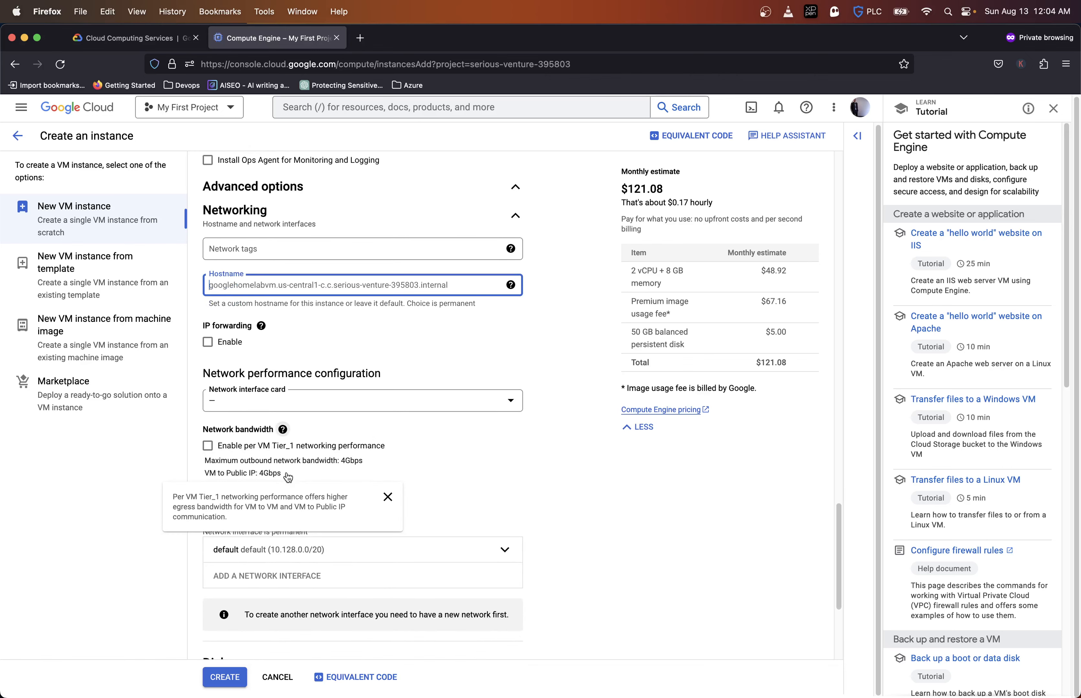
Step: Set the network interface card to gVNIC to see its requirement, and return it to the blank option
click(283, 402)
click(283, 406)
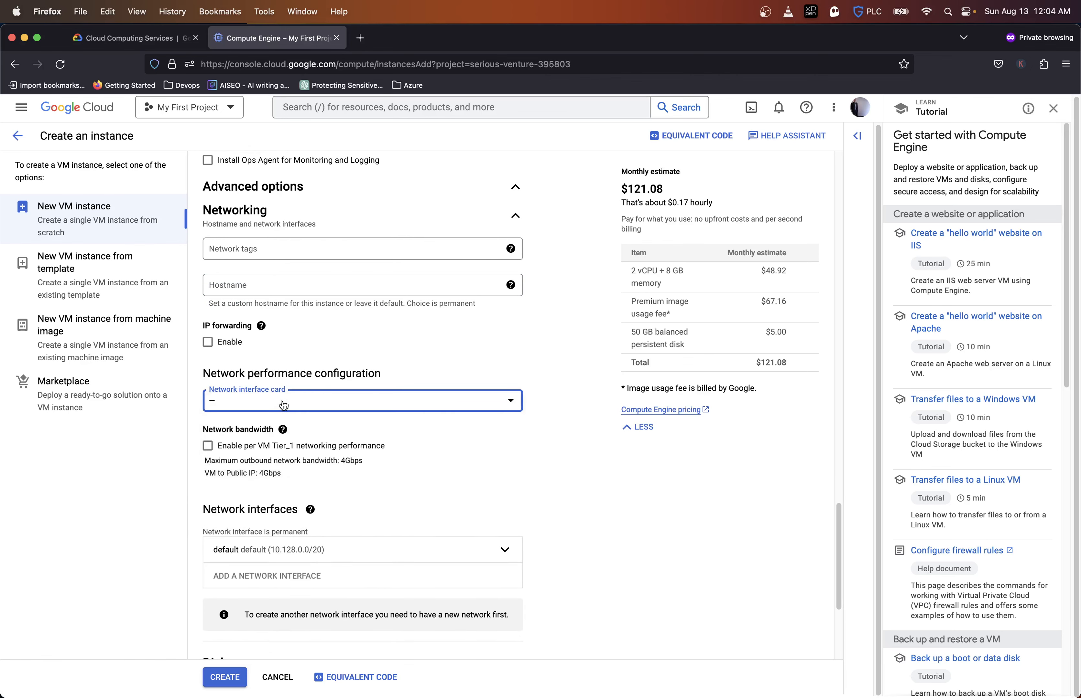
click(284, 404)
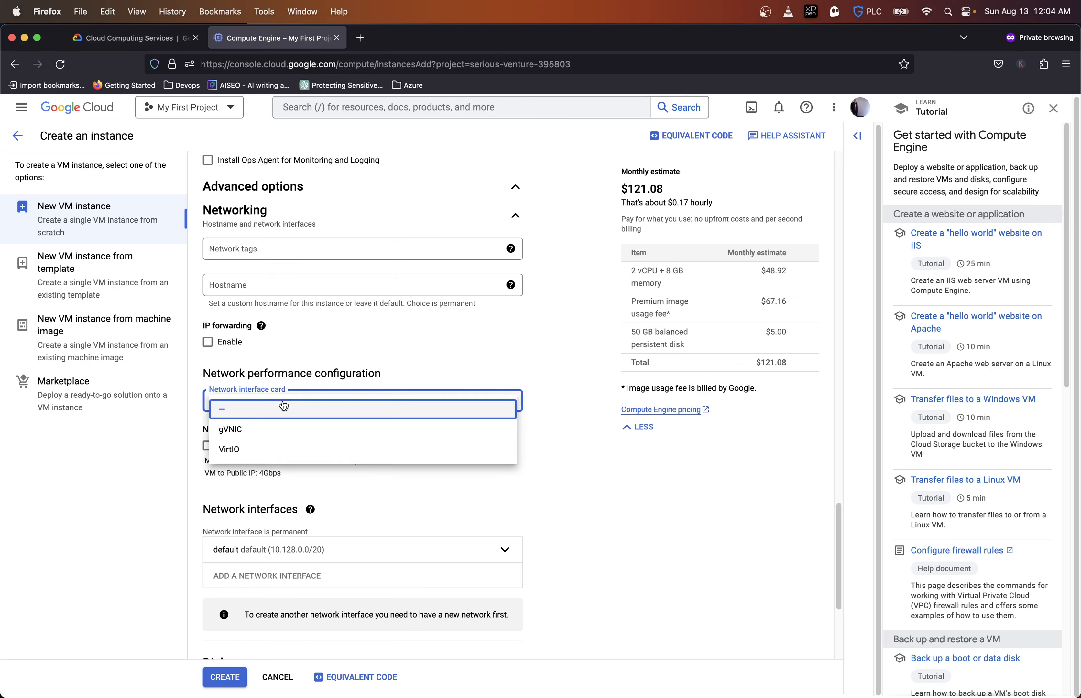
click(273, 427)
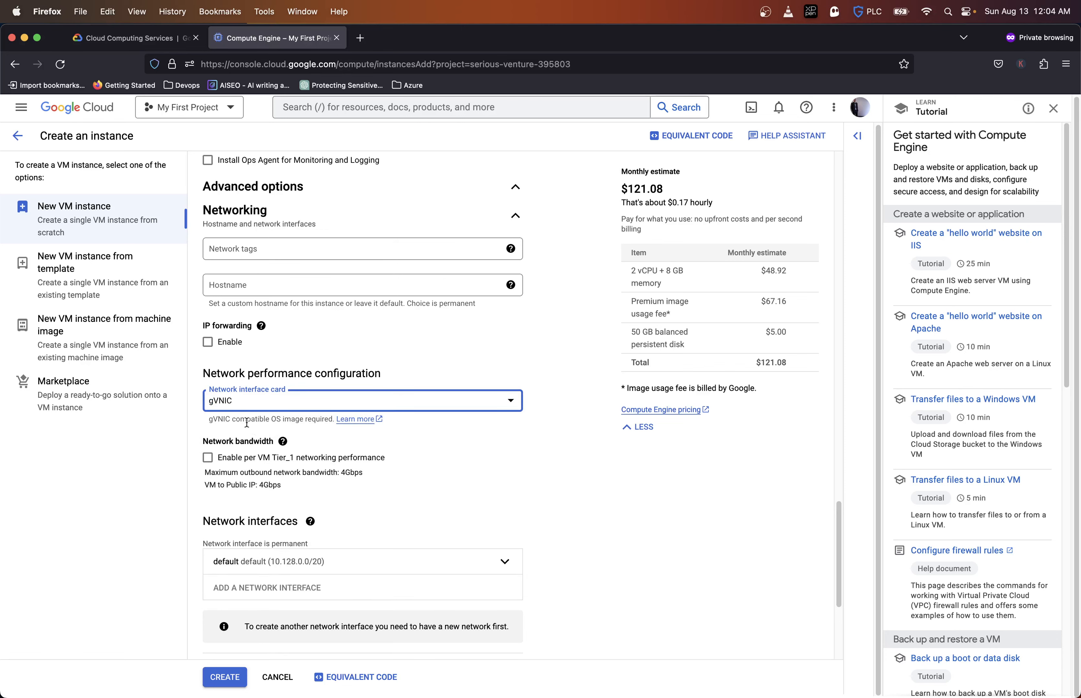
click(256, 405)
click(250, 409)
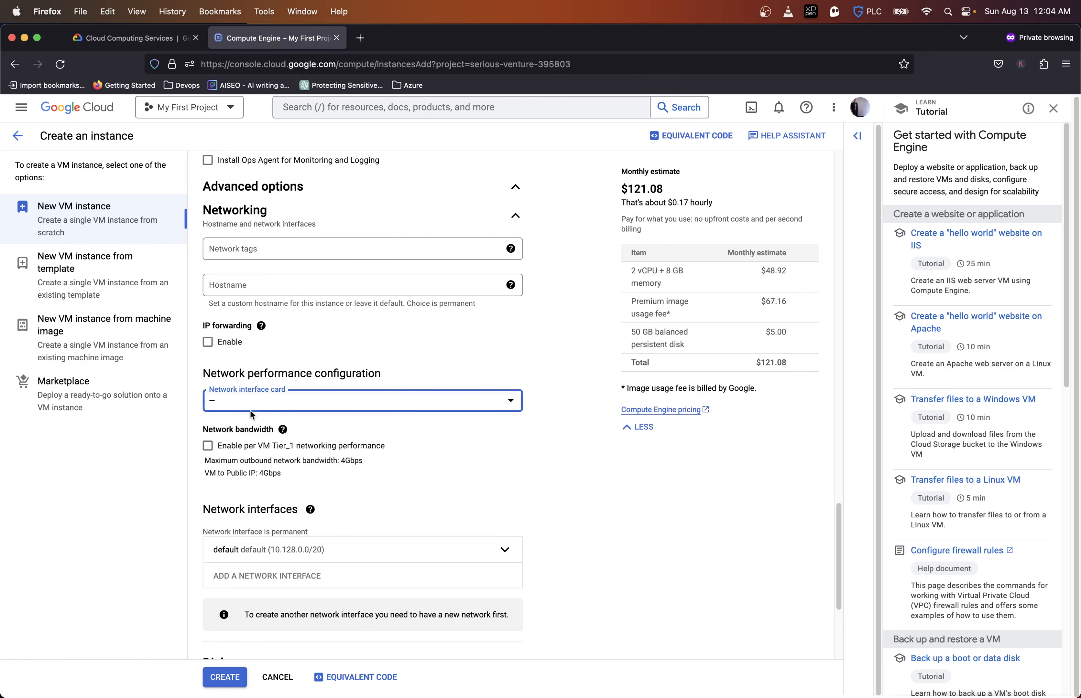
Step: Open the default network interface for editing and check the network and subnetwork choices, keeping default for both
scroll(219, 435, down, 4)
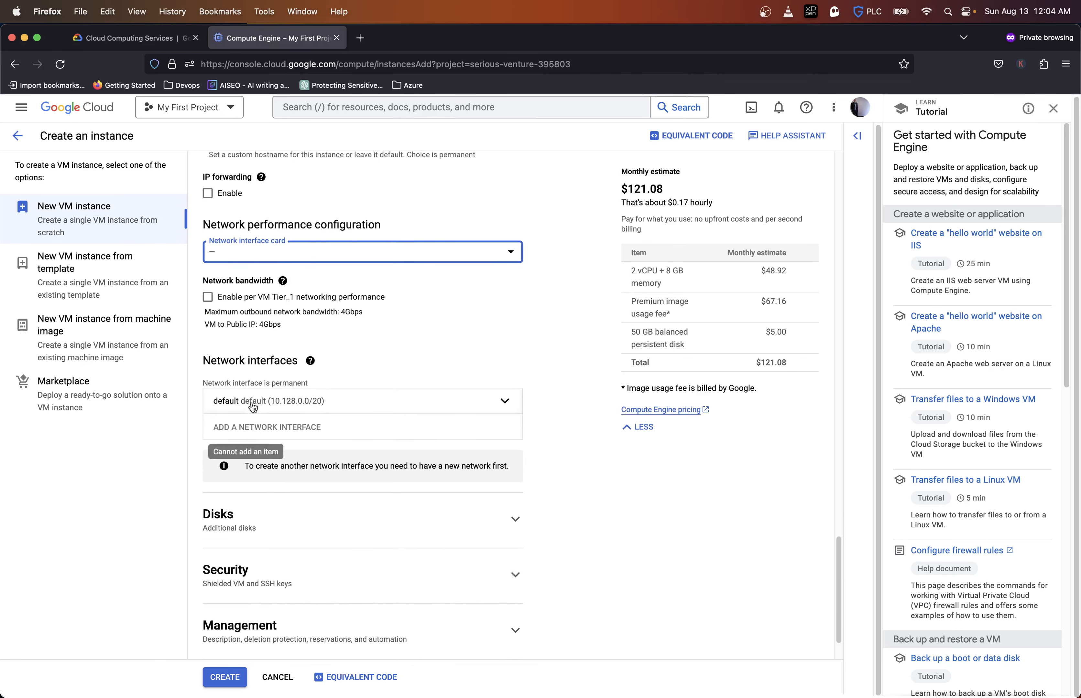
click(265, 400)
scroll(263, 393, down, 3)
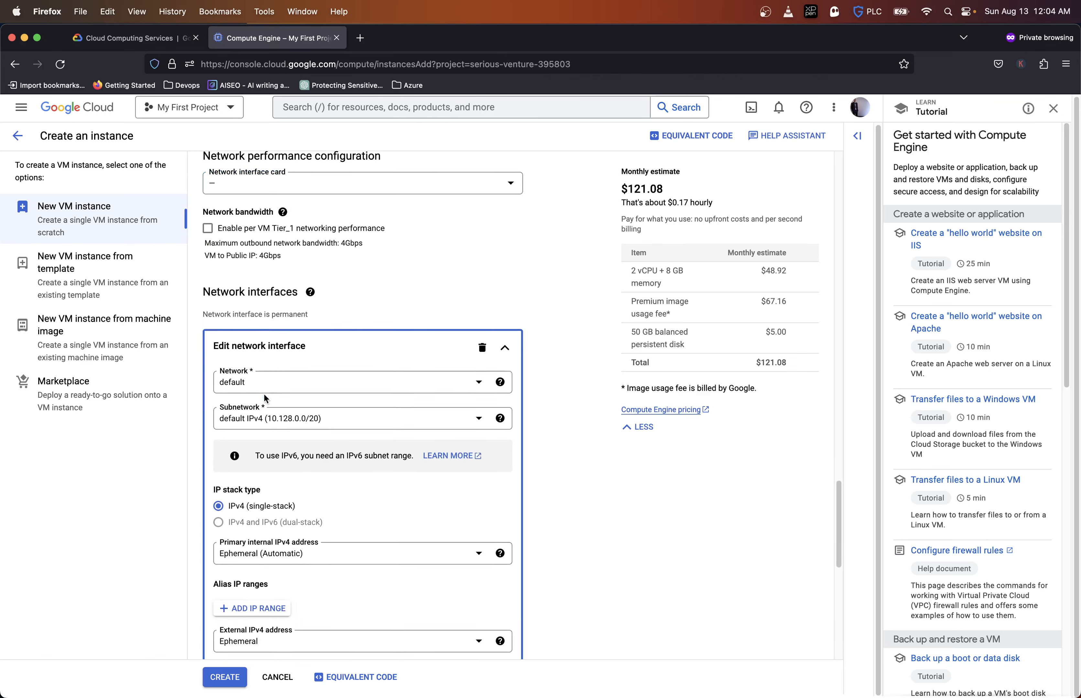
click(270, 318)
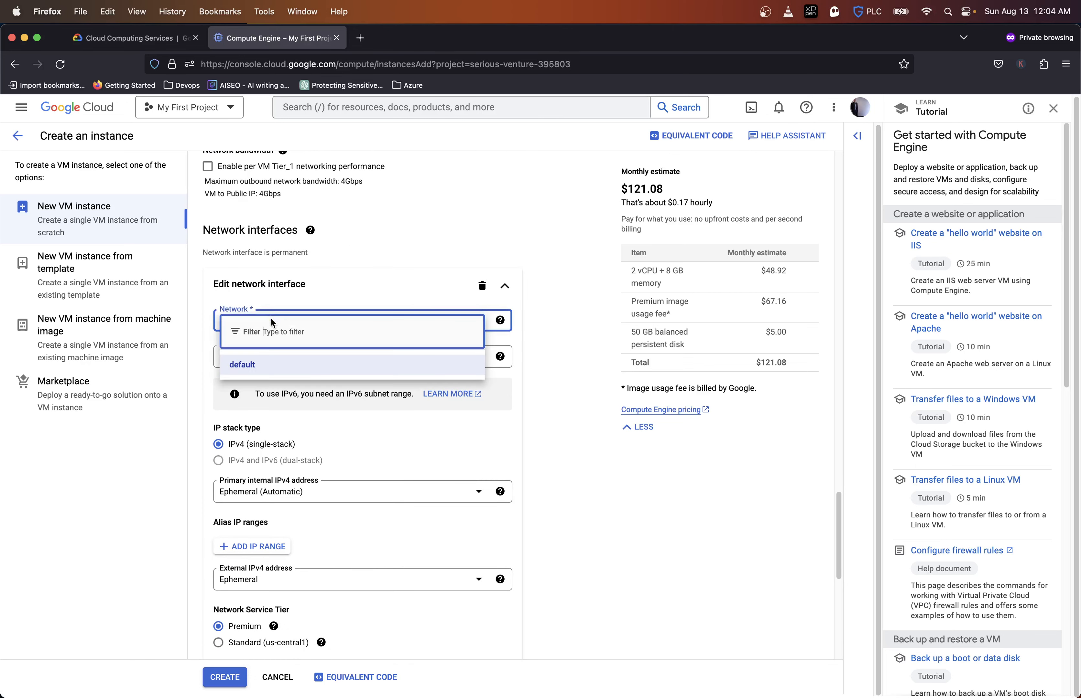
click(282, 304)
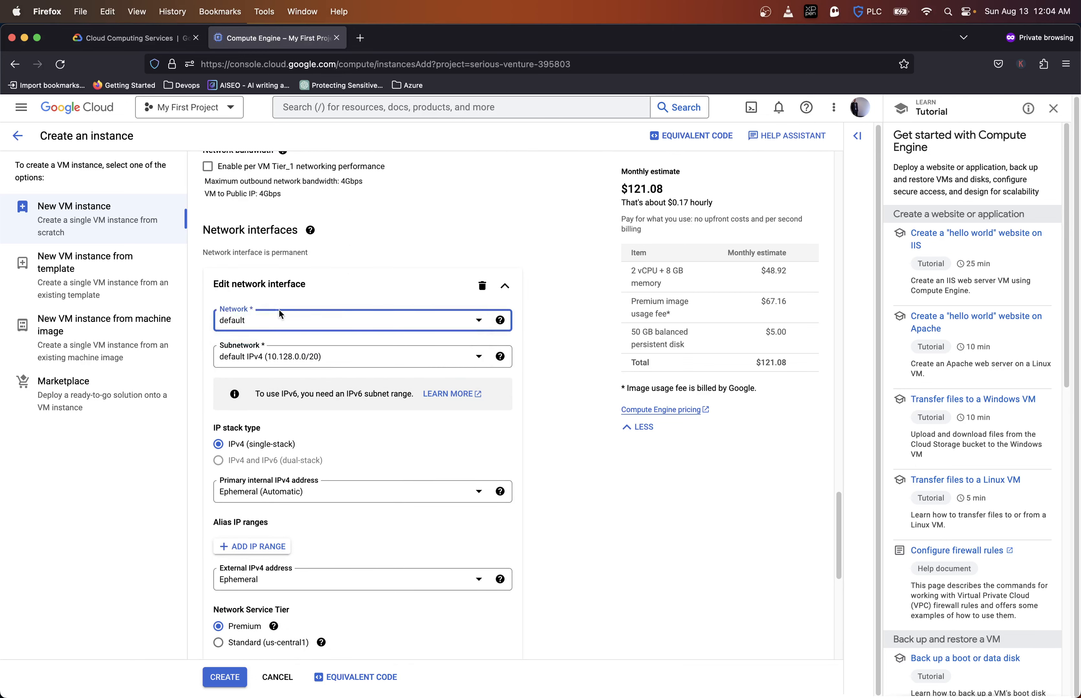
scroll(262, 348, down, 1)
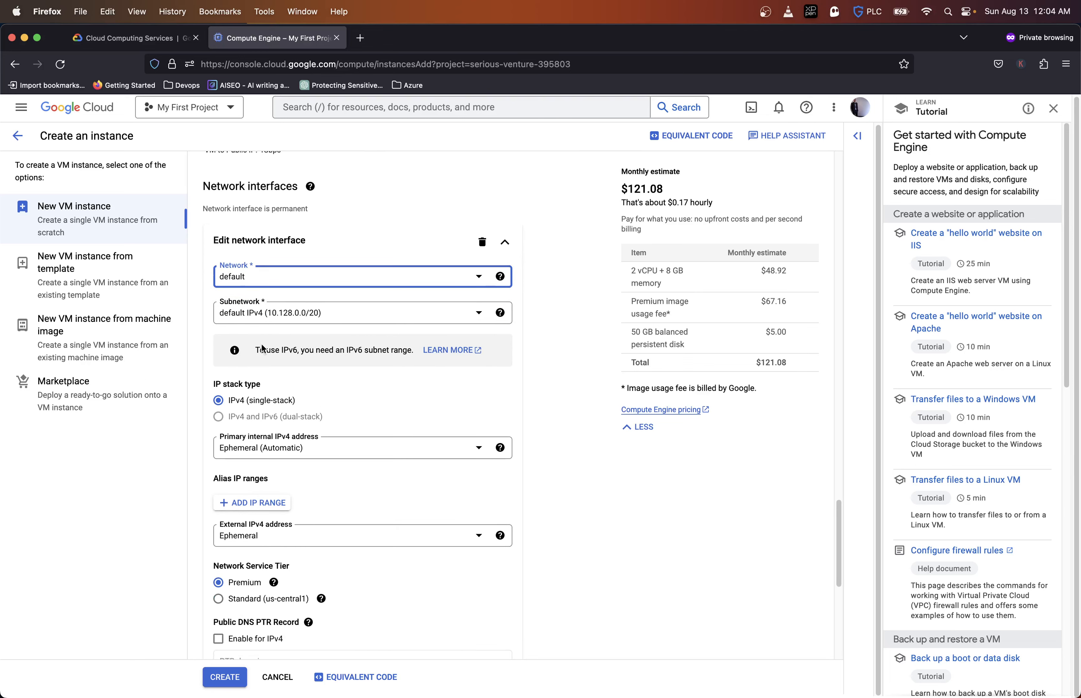
click(270, 314)
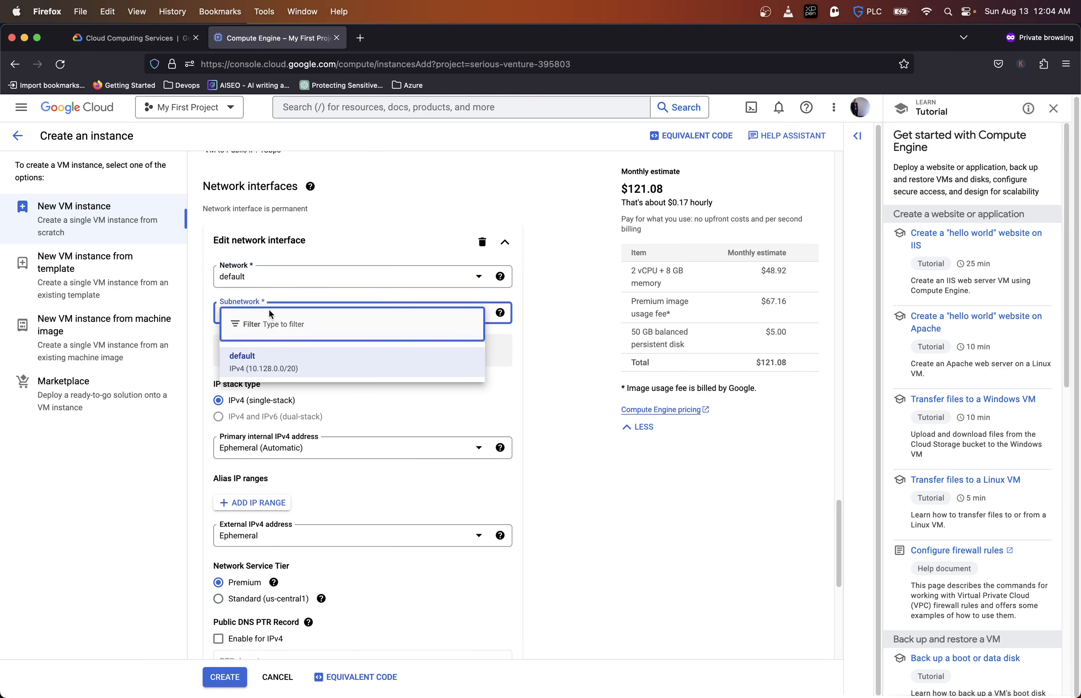
key(Return)
Step: Reserve a static external IP address named homelabpip for the network interface's external IPv4 address
scroll(271, 321, down, 3)
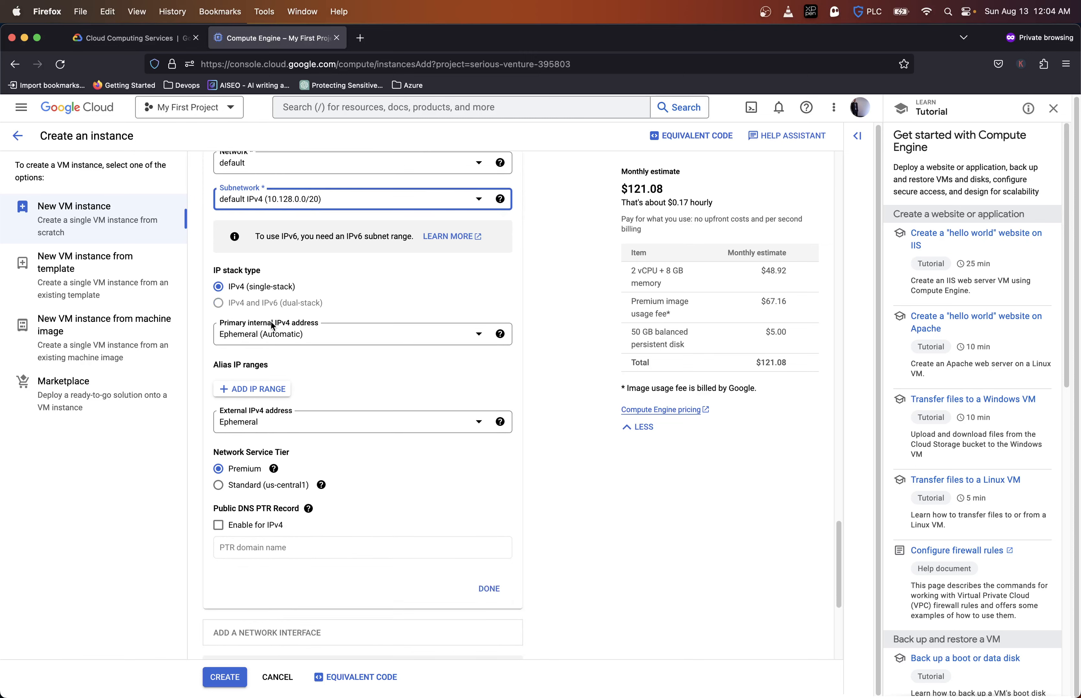
scroll(259, 349, down, 2)
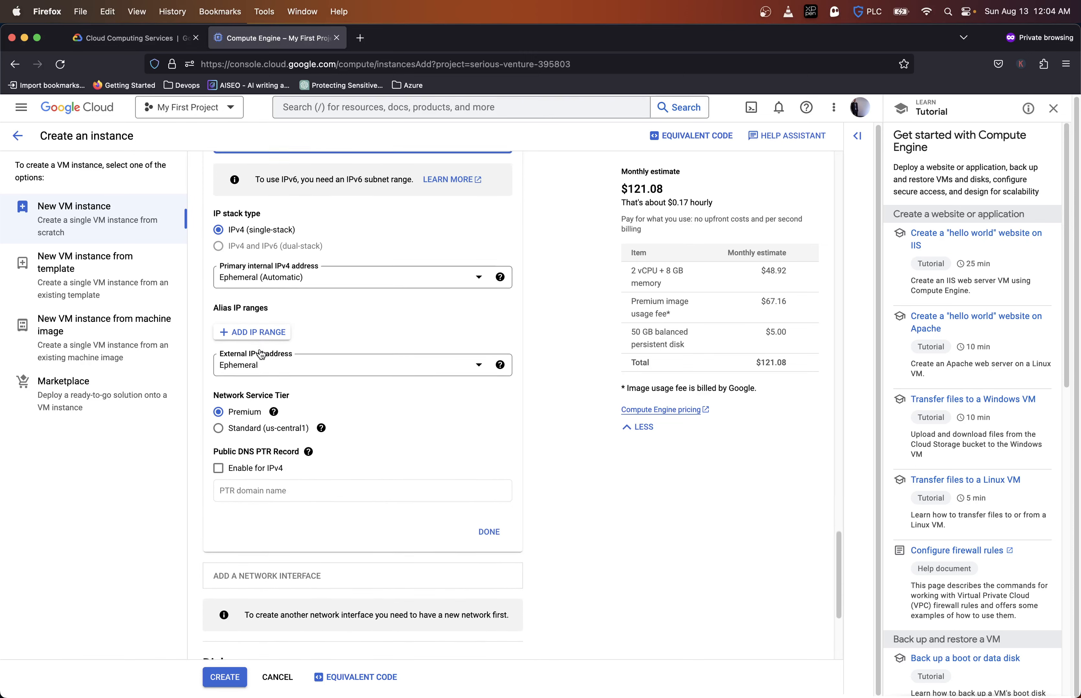
scroll(261, 354, down, 1)
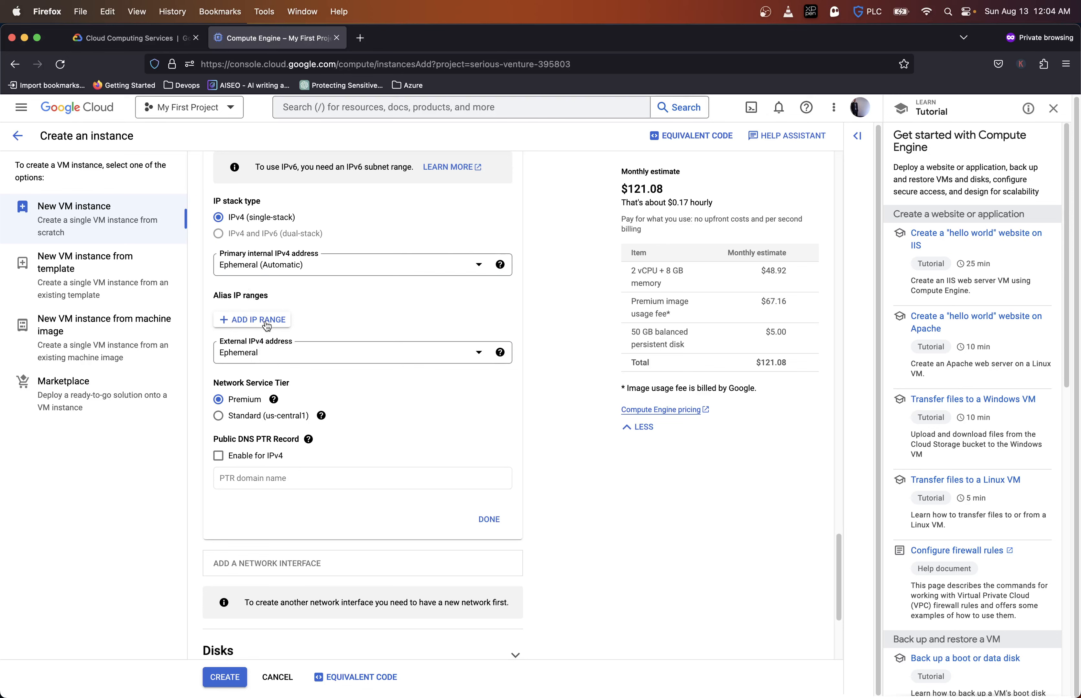
click(266, 353)
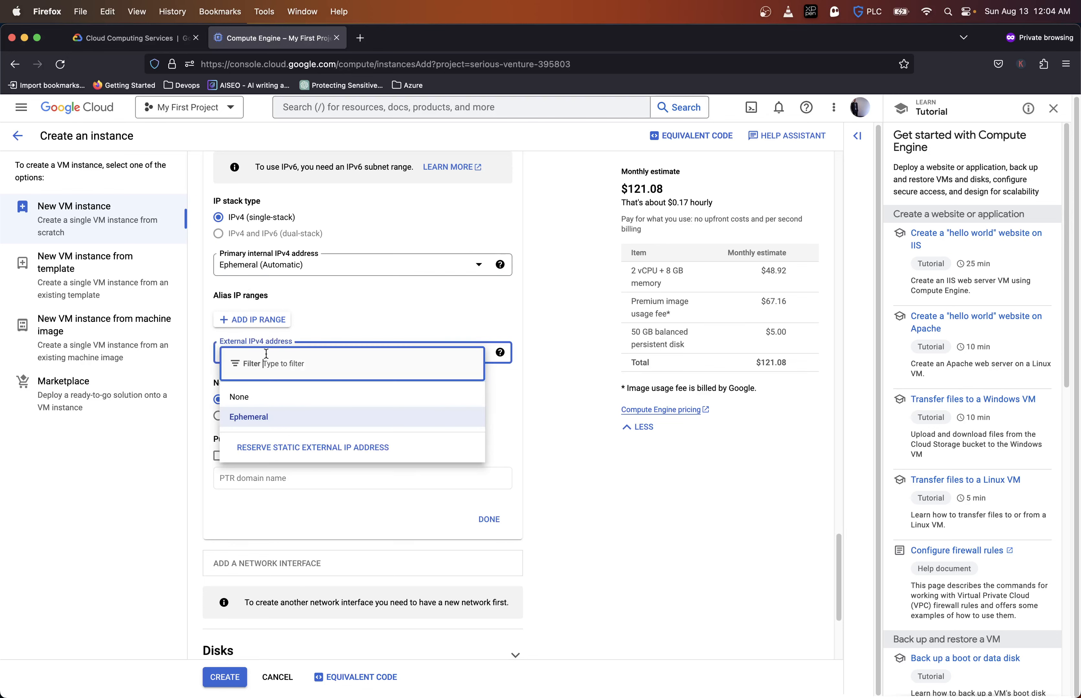
click(265, 451)
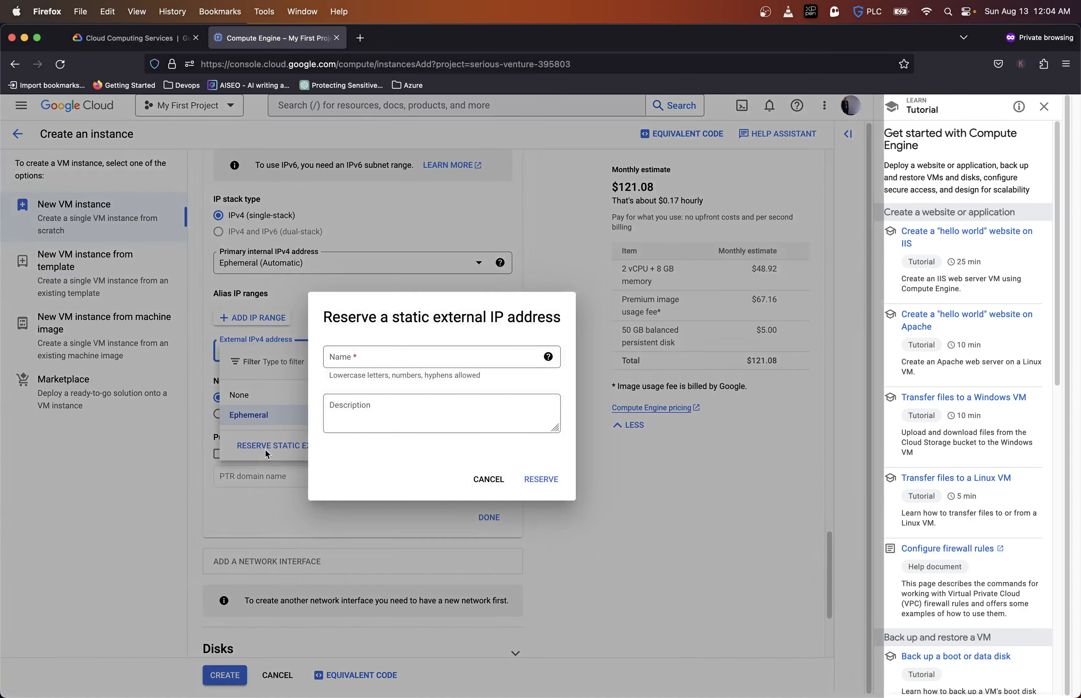
click(393, 363)
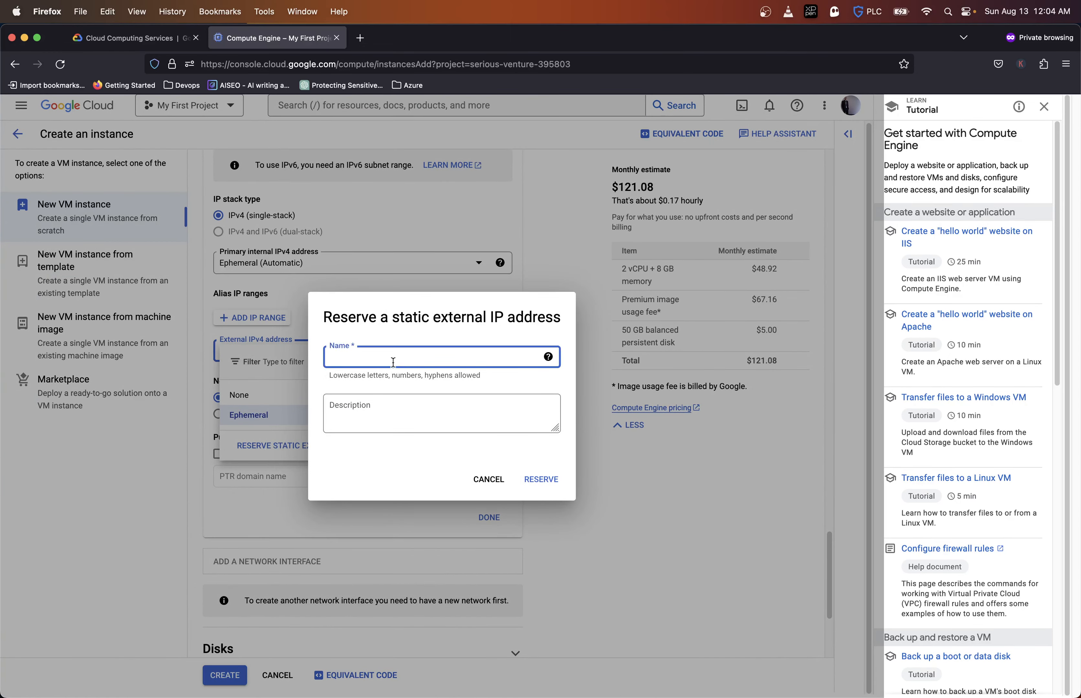
text(homelabpip)
click(536, 479)
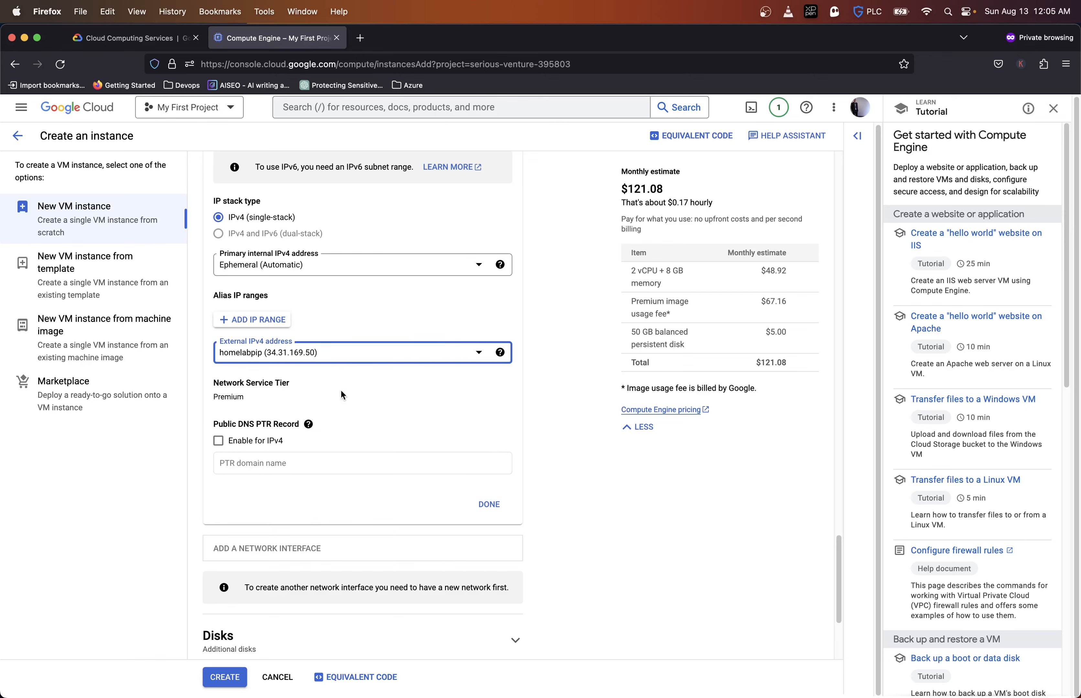
scroll(340, 391, down, 5)
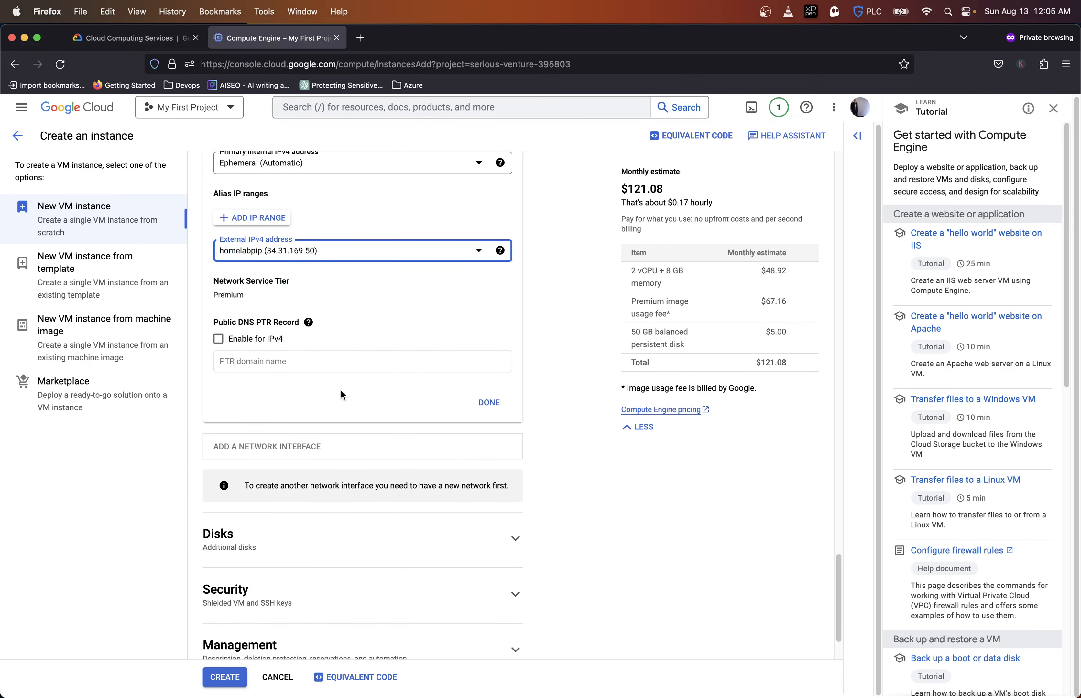
scroll(340, 393, up, 1)
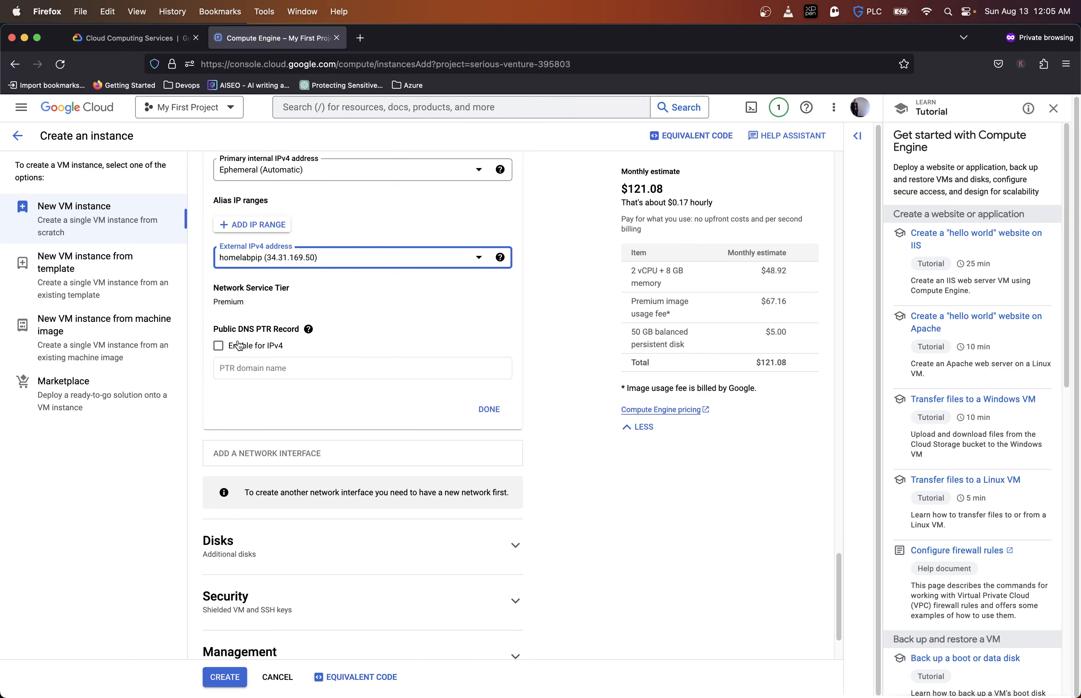
Step: Expand the Security, Management, and Sole-tenancy sections of the advanced options and look over their settings
scroll(291, 350, down, 4)
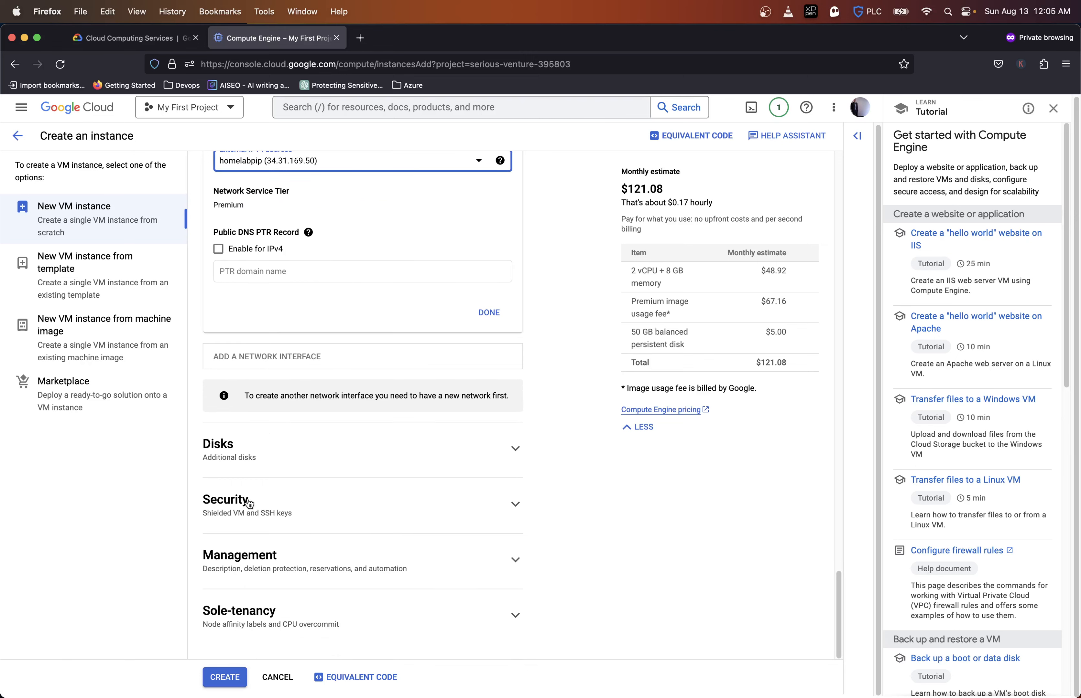
click(312, 509)
scroll(311, 503, down, 5)
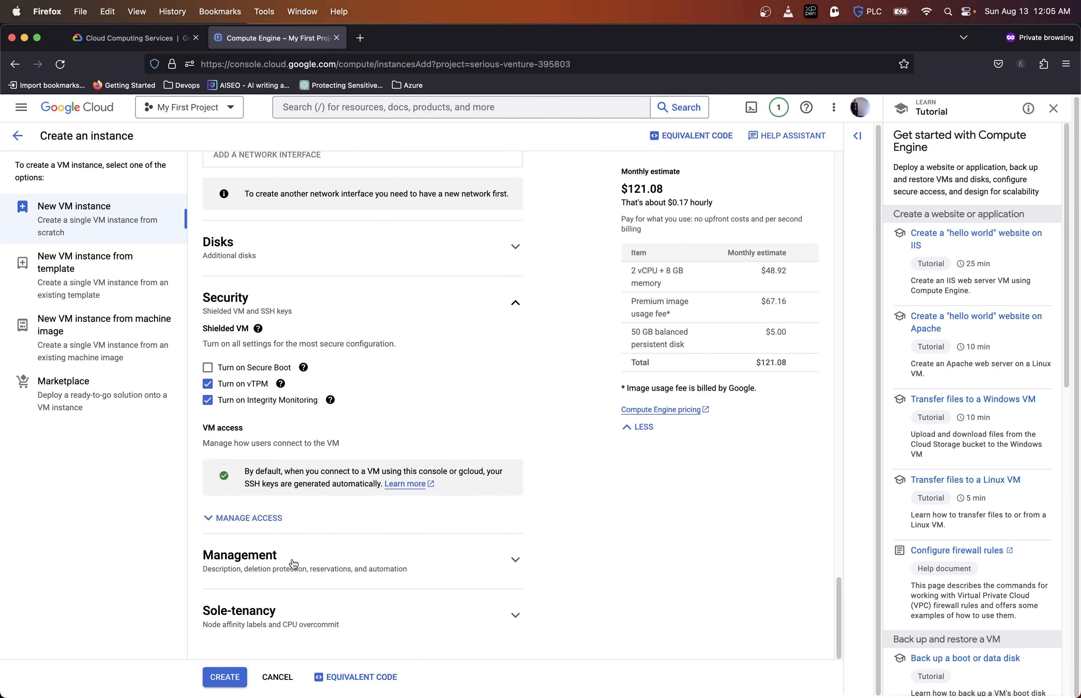
click(289, 561)
scroll(291, 562, down, 12)
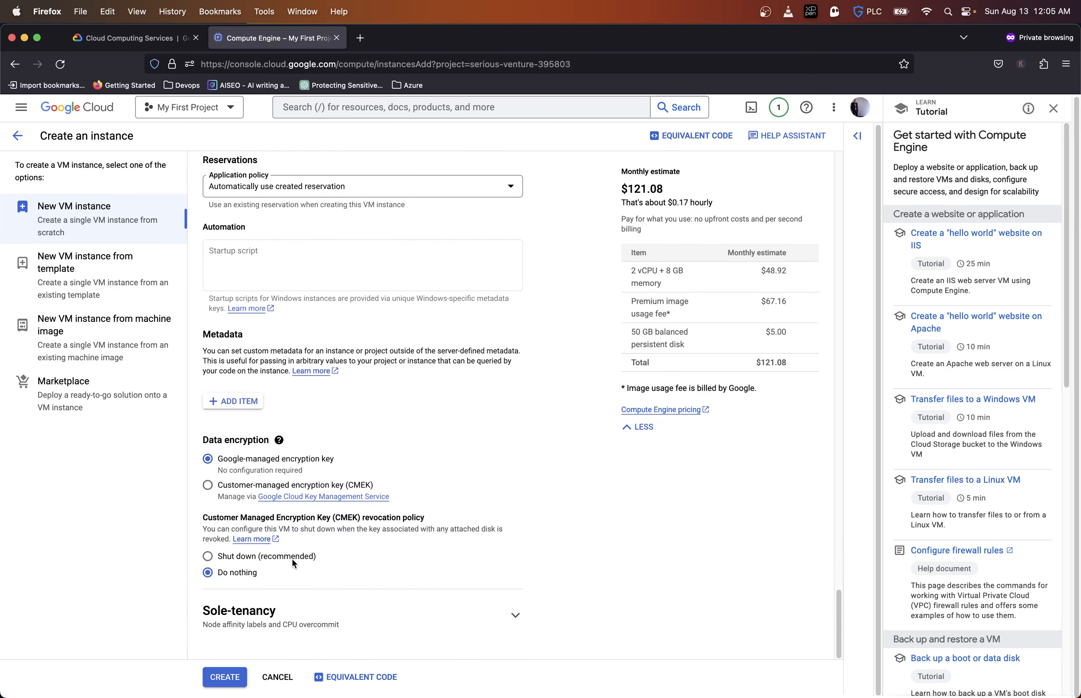
click(279, 620)
scroll(300, 562, down, 1)
Step: Review the instance form from name, region, and machine configuration through firewall, networking, and security settings, checking the firewall help
scroll(300, 562, up, 11)
scroll(301, 563, up, 15)
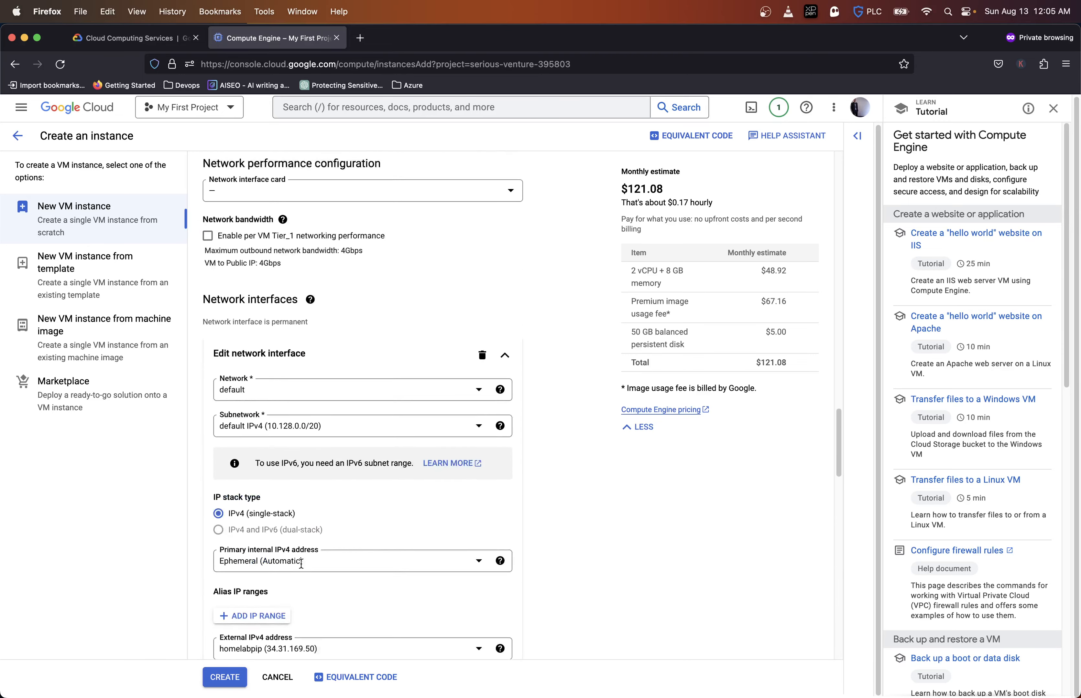
scroll(302, 569, down, 13)
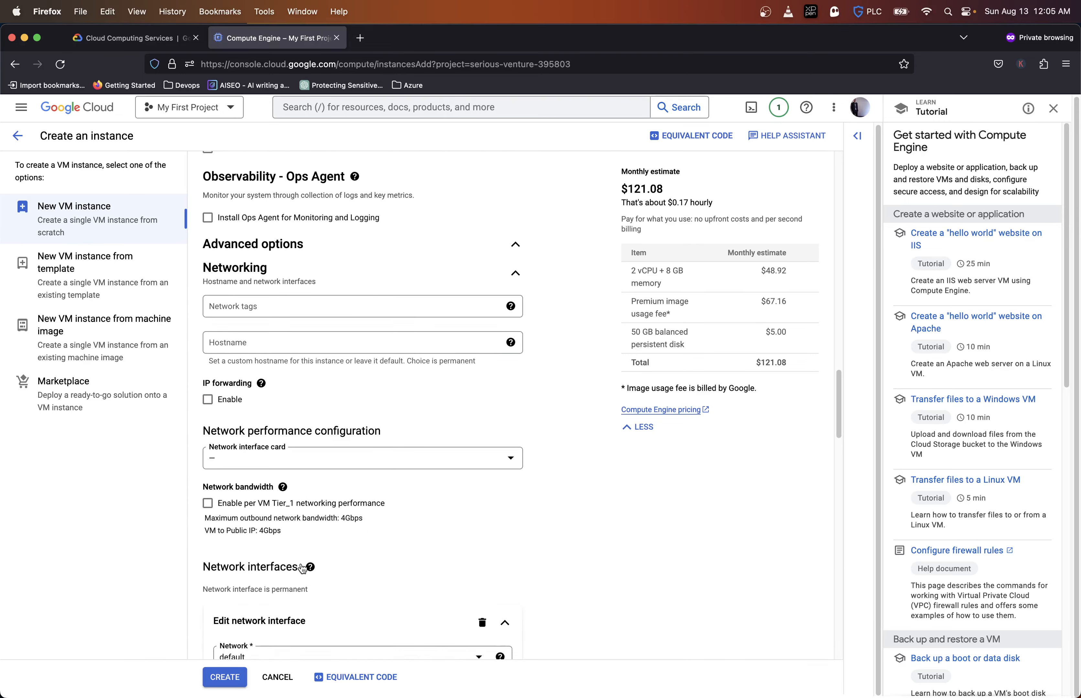
scroll(301, 568, up, 5)
scroll(301, 568, up, 6)
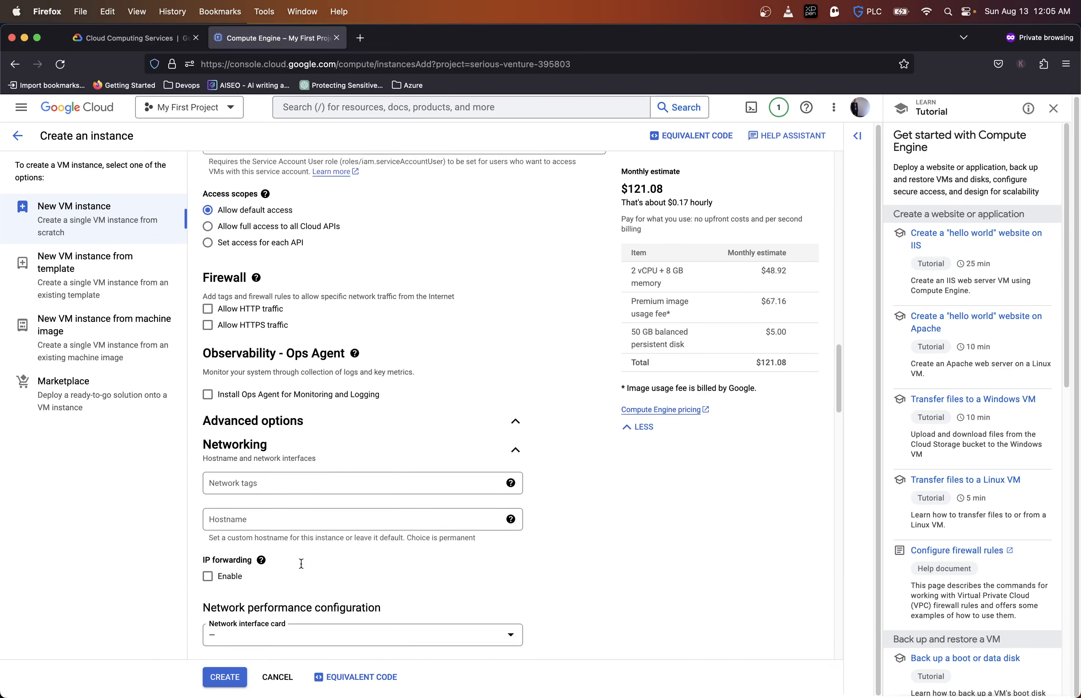
scroll(284, 504, up, 2)
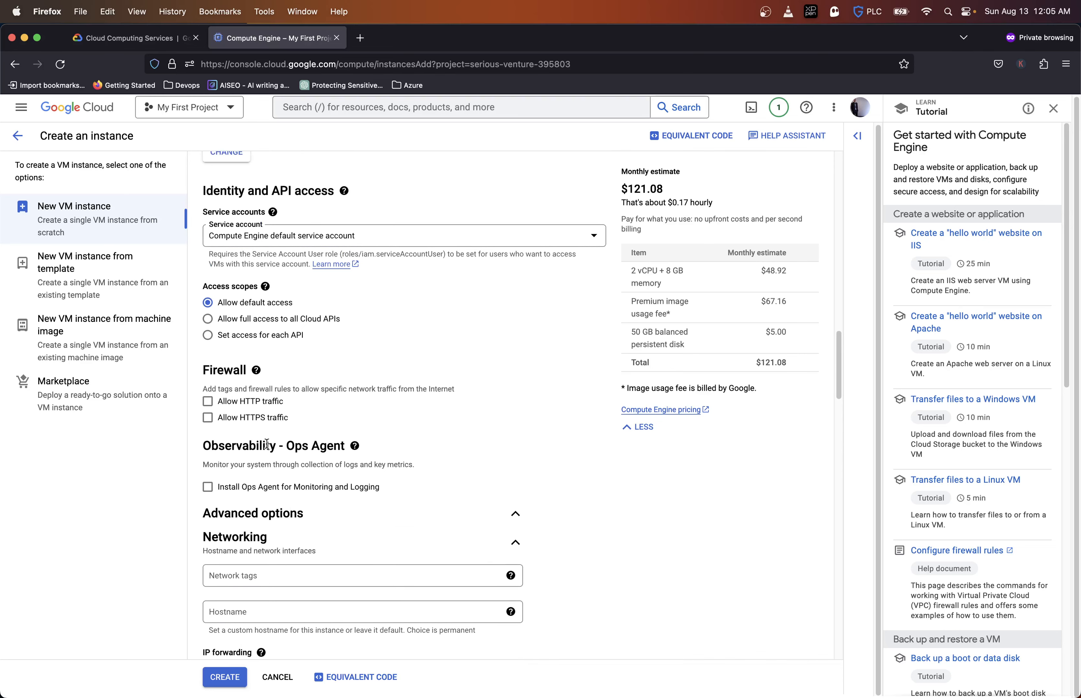
click(256, 370)
click(291, 354)
scroll(291, 354, down, 20)
scroll(290, 353, up, 1)
scroll(291, 353, down, 3)
scroll(292, 359, up, 16)
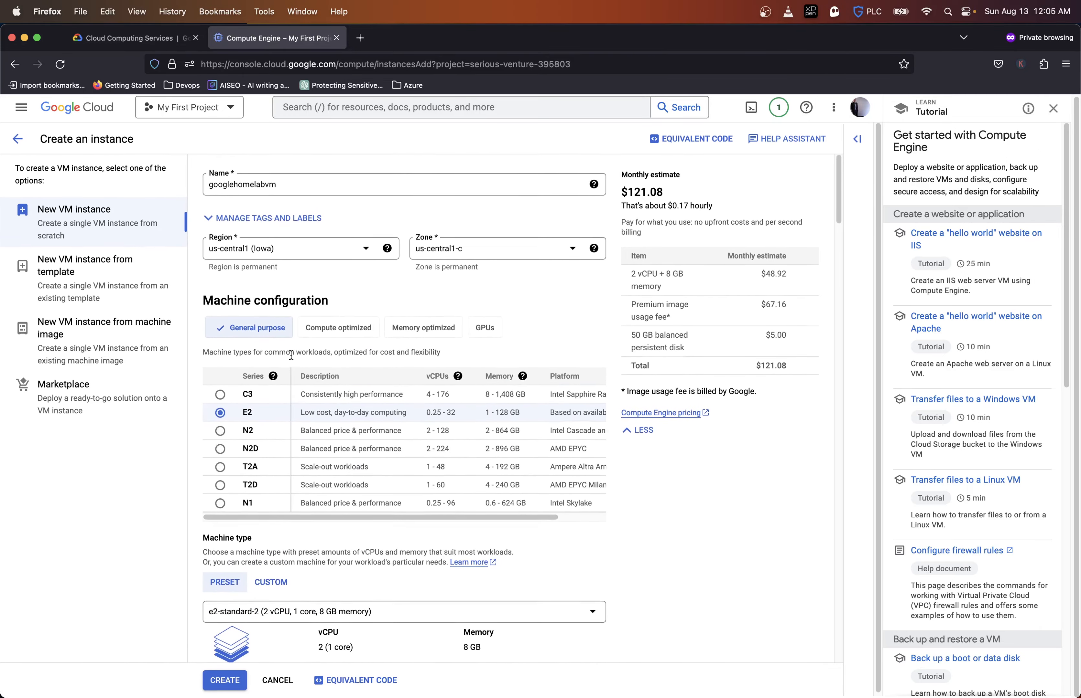
scroll(291, 357, down, 15)
scroll(291, 354, down, 15)
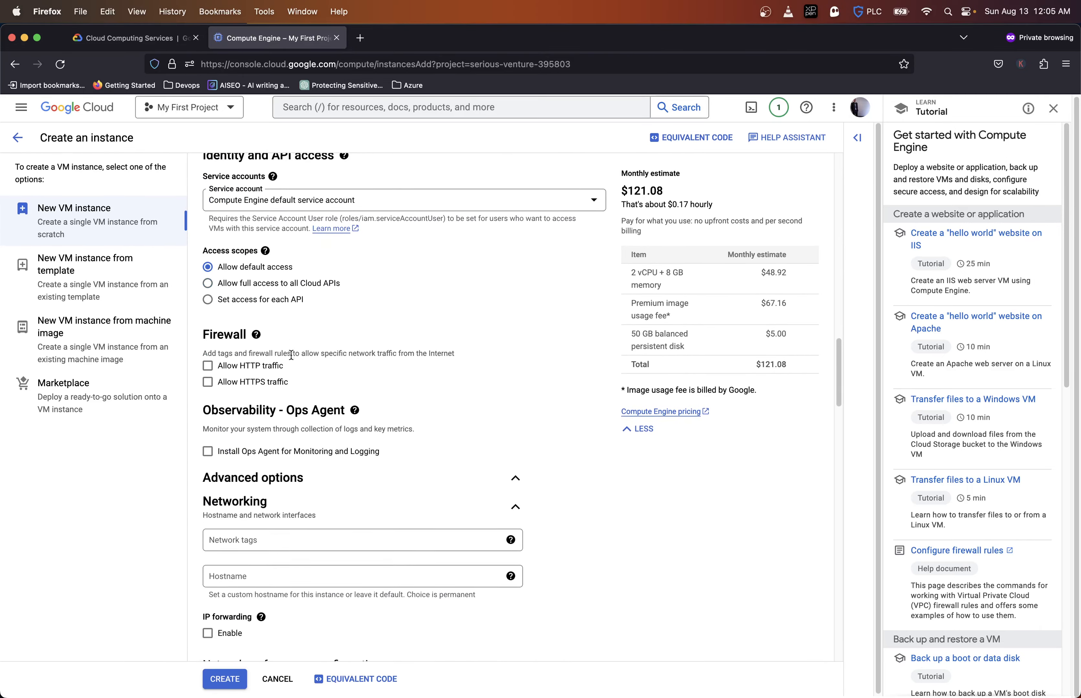
scroll(291, 356, down, 10)
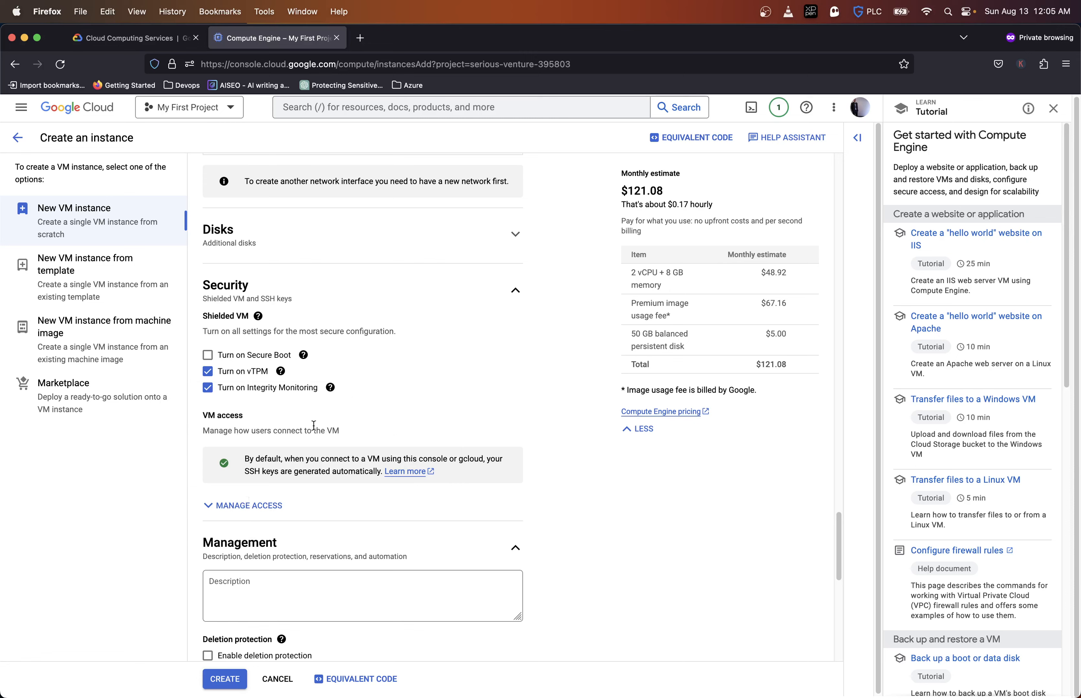
Step: Expand the access management options under VM access and examine the project-wide and manually generated SSH key settings
click(254, 505)
scroll(254, 504, down, 3)
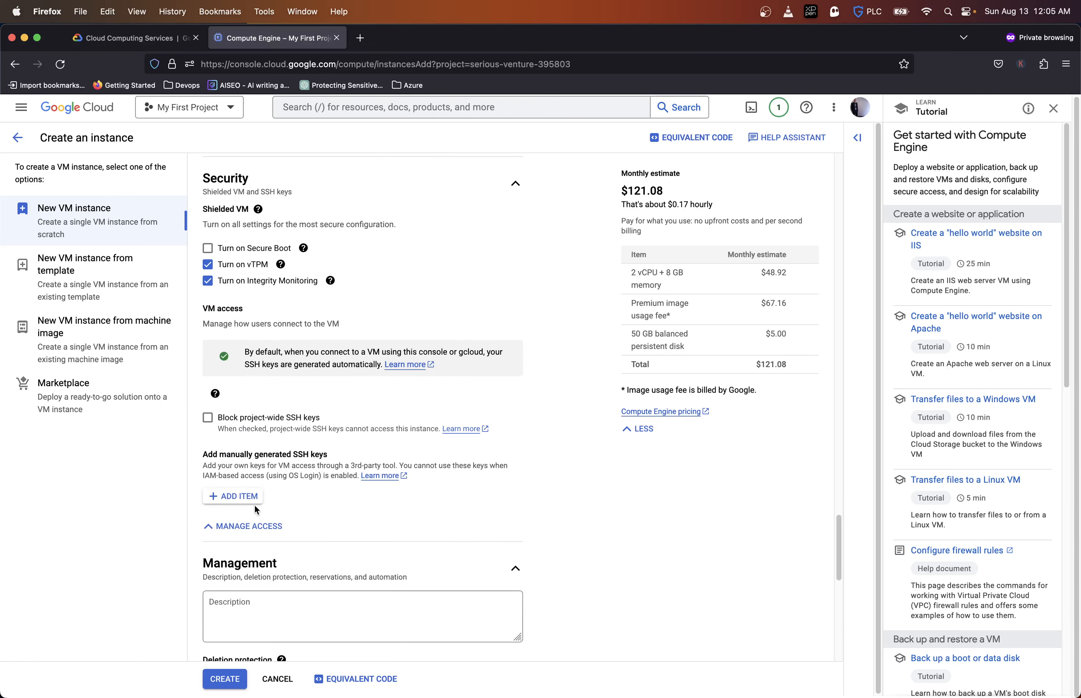
scroll(255, 508, down, 3)
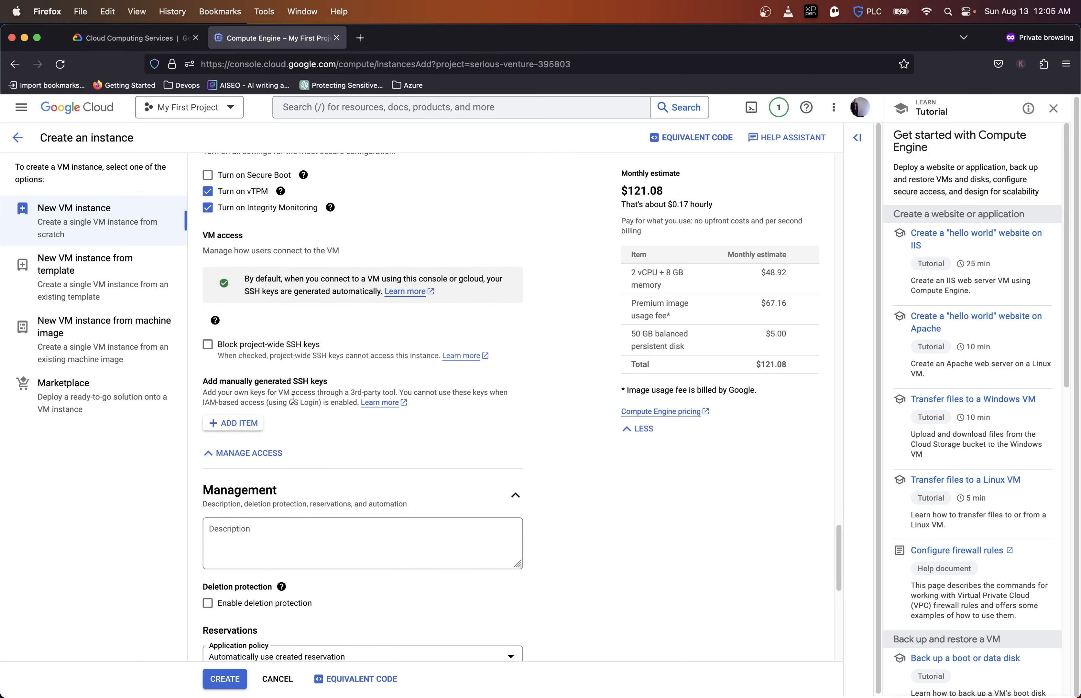
Step: Look over the Management settings and check the reservation application policy choices, keeping Automatically use created reservation
scroll(322, 420, down, 10)
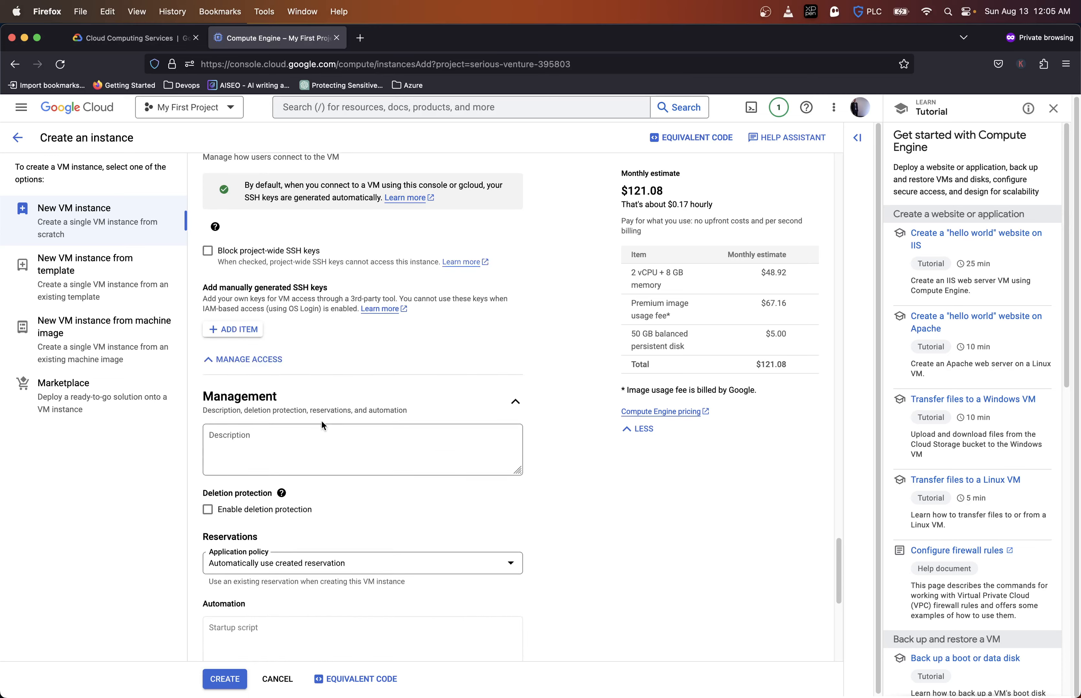
scroll(322, 422, down, 3)
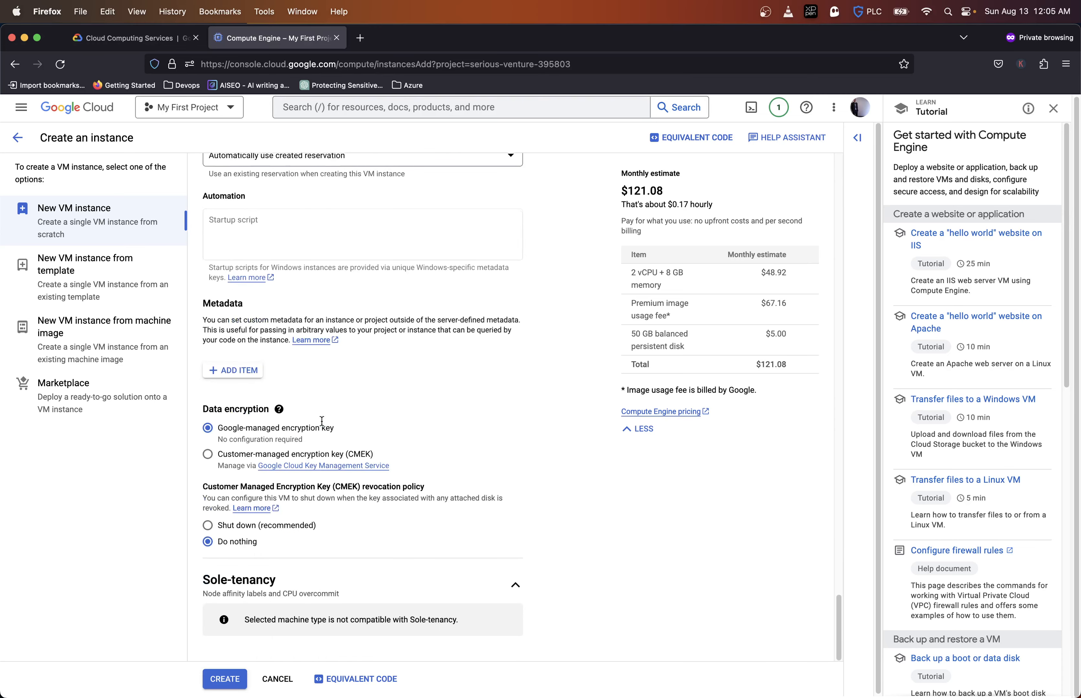
scroll(321, 422, up, 8)
scroll(321, 419, down, 2)
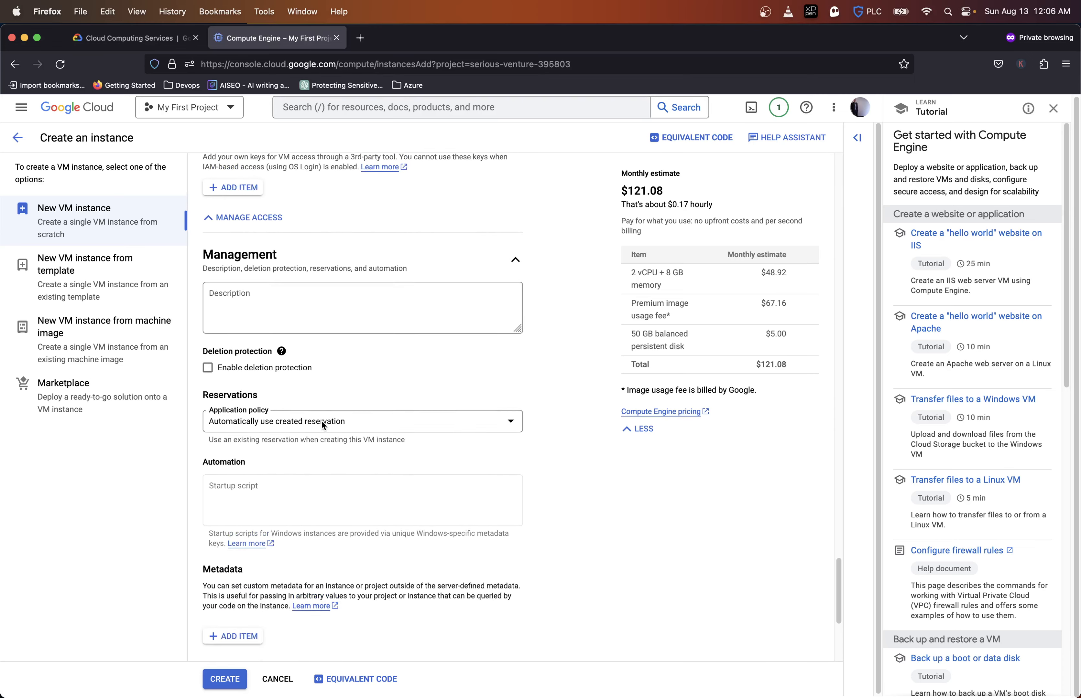
scroll(321, 419, down, 3)
scroll(322, 421, up, 4)
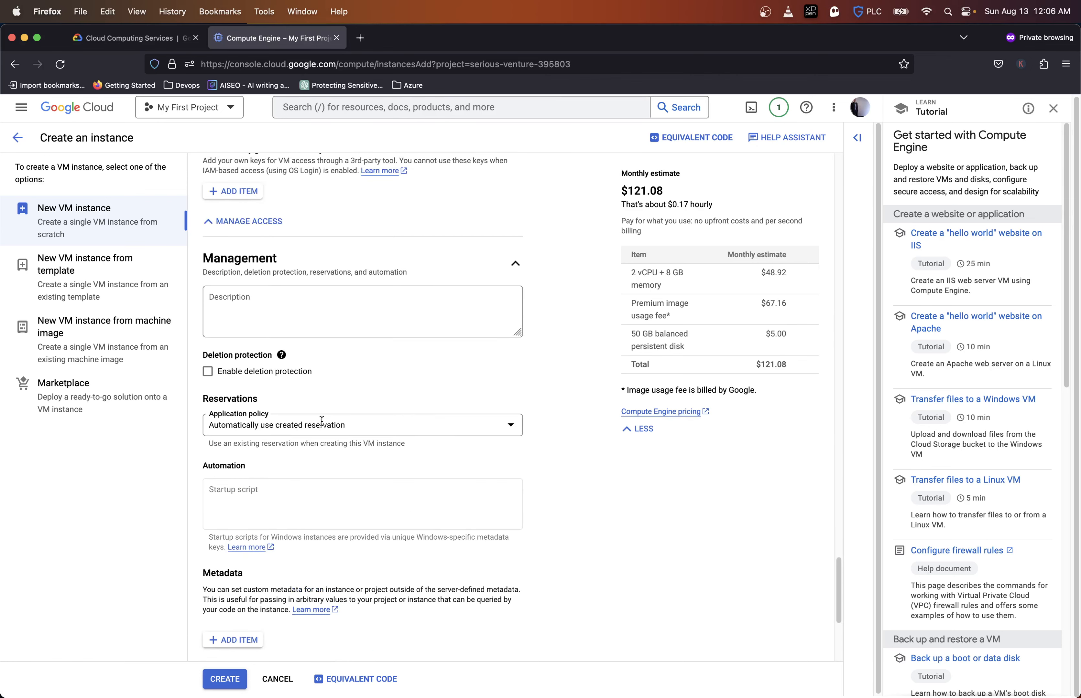
scroll(244, 429, down, 4)
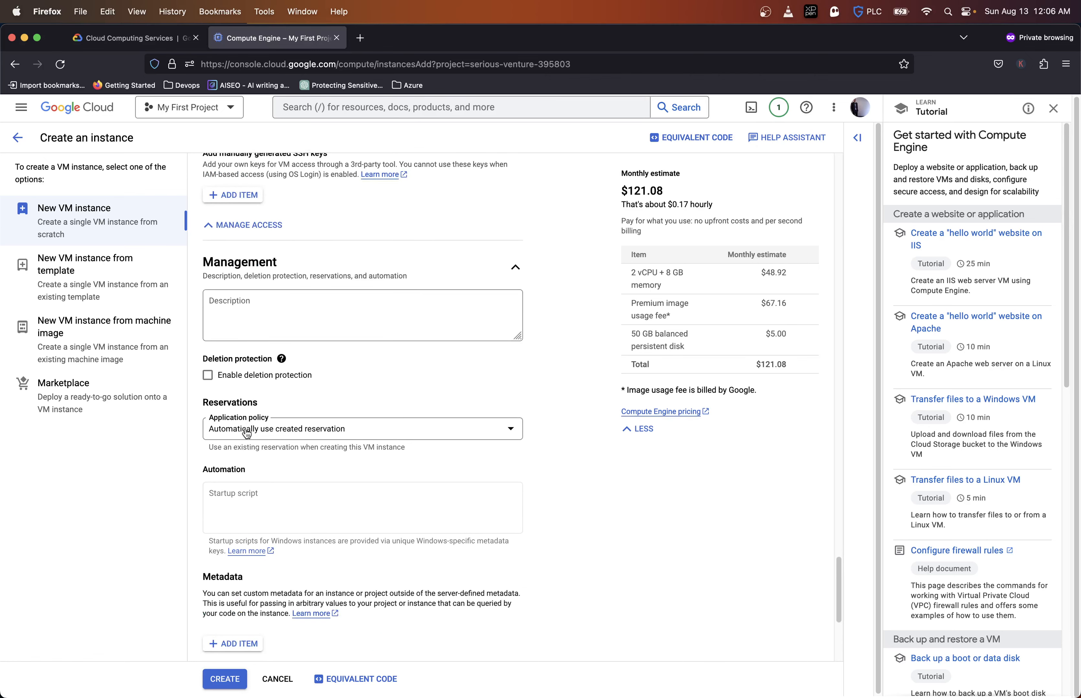
click(266, 417)
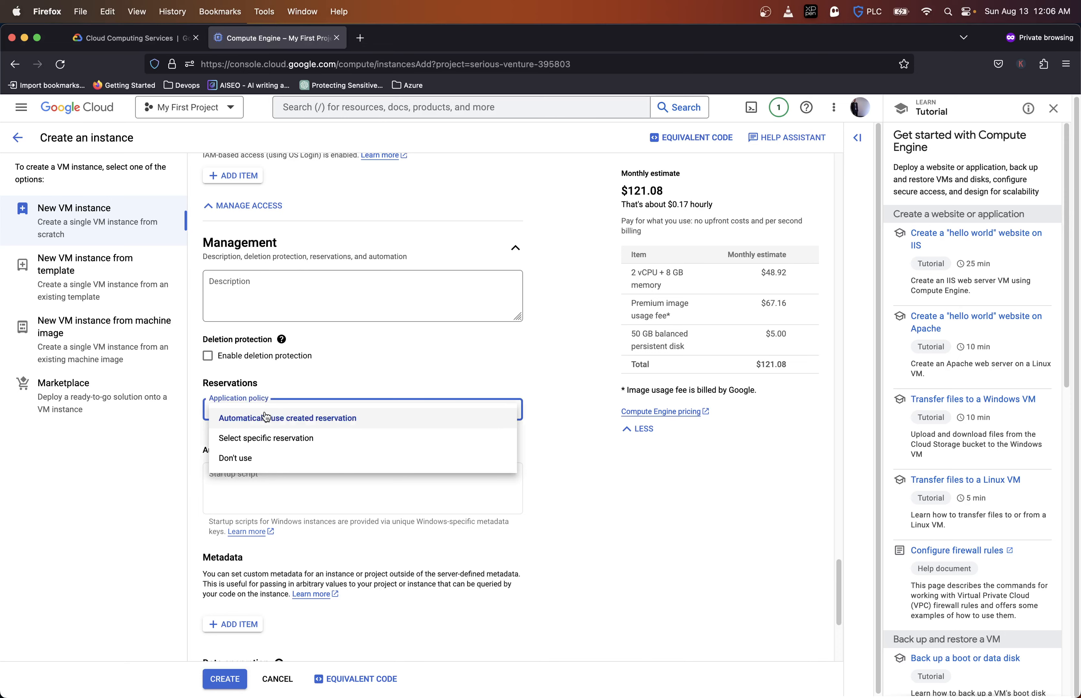
click(266, 416)
scroll(202, 442, down, 5)
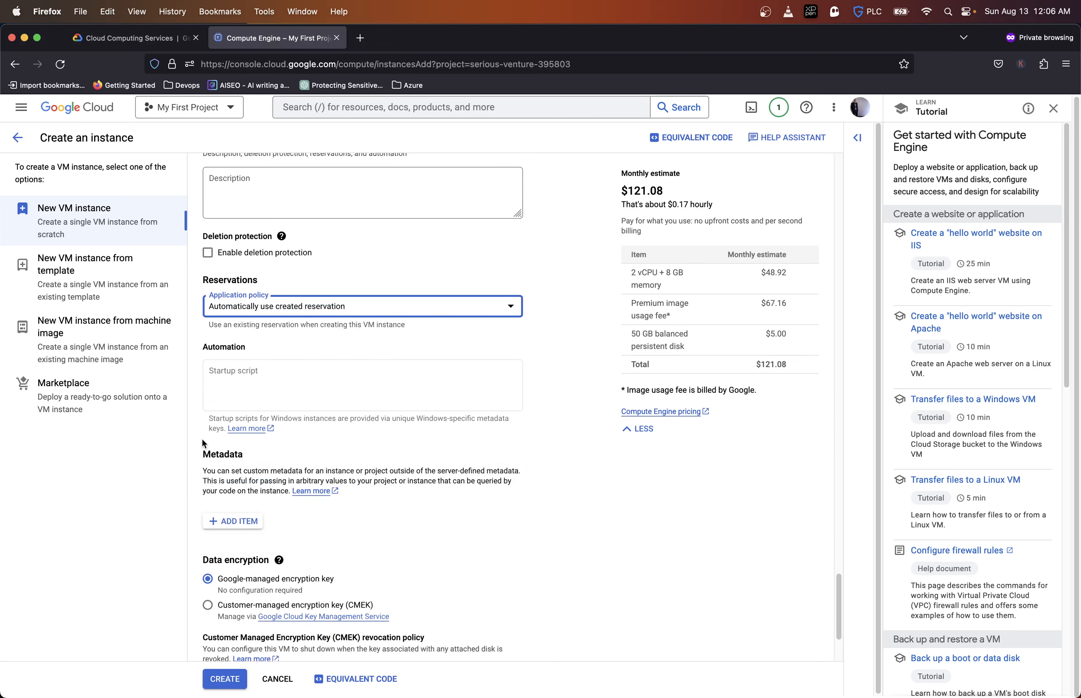
Step: Examine the Shielded VM settings and the options for blocking project-wide SSH keys or adding manually generated ones
scroll(201, 440, up, 7)
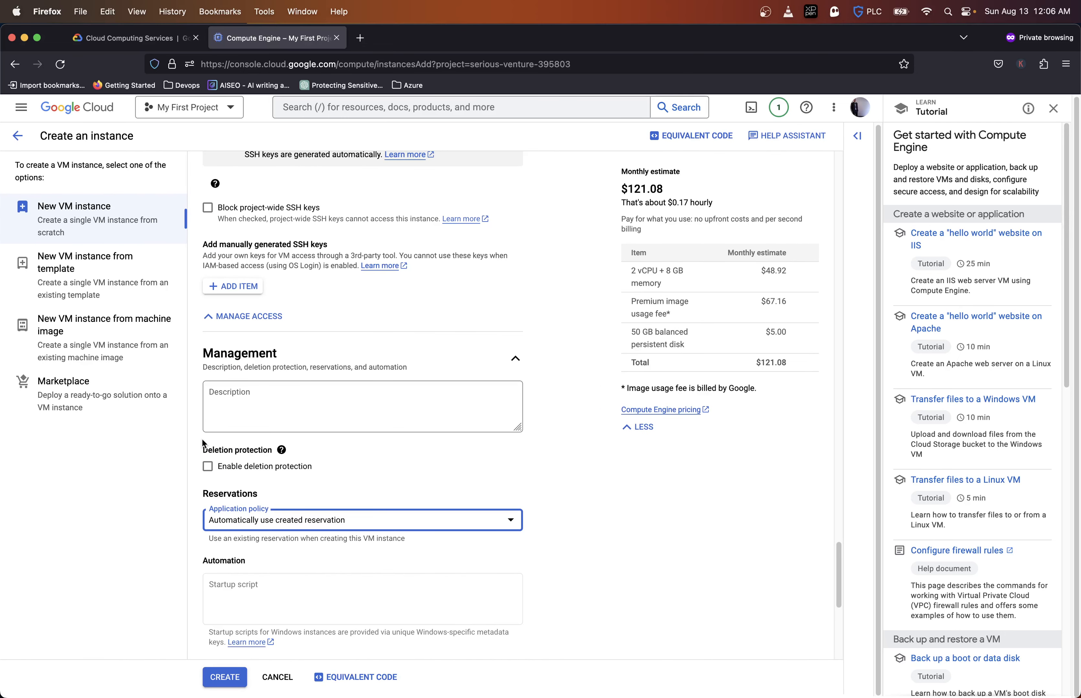
scroll(248, 439, down, 1)
scroll(248, 439, up, 3)
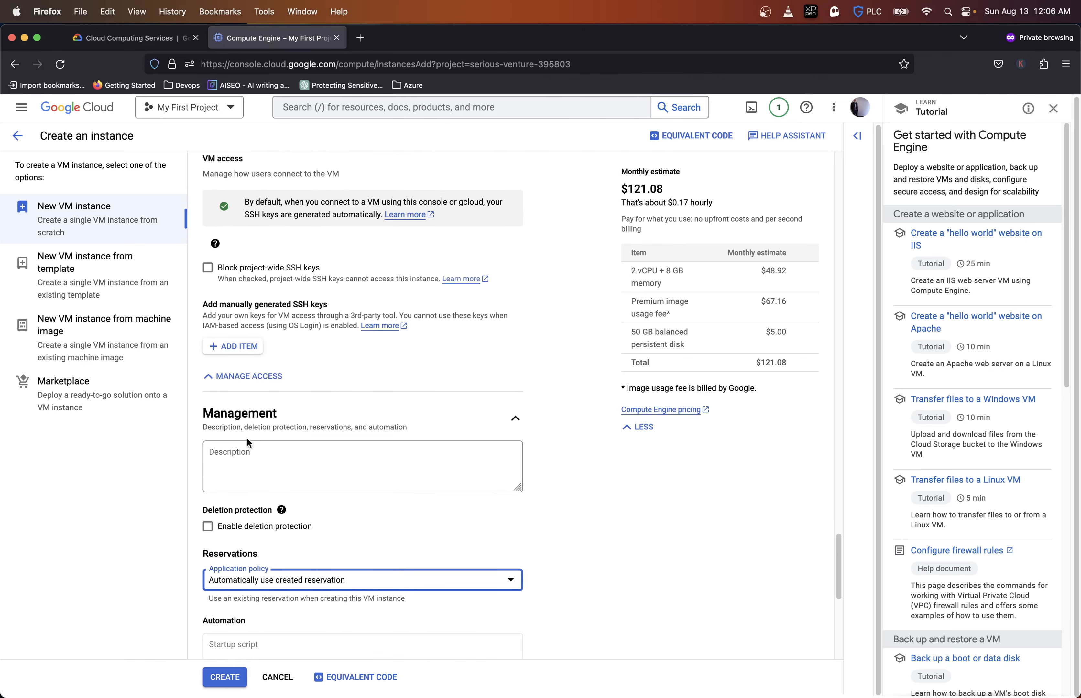
scroll(247, 443, up, 2)
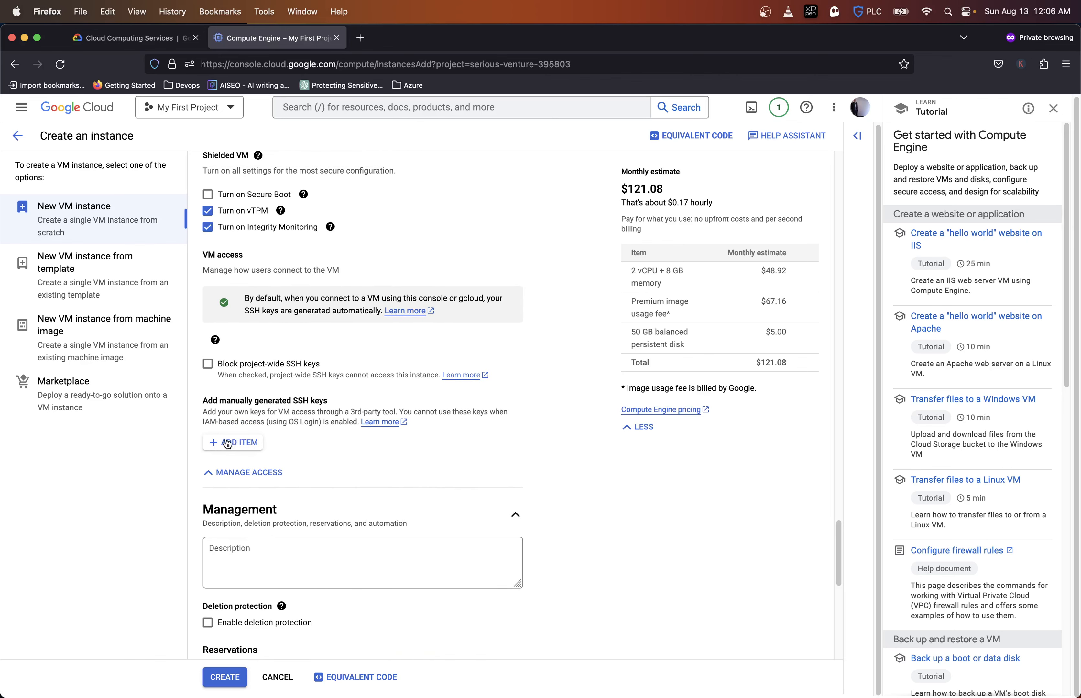
scroll(239, 447, up, 1)
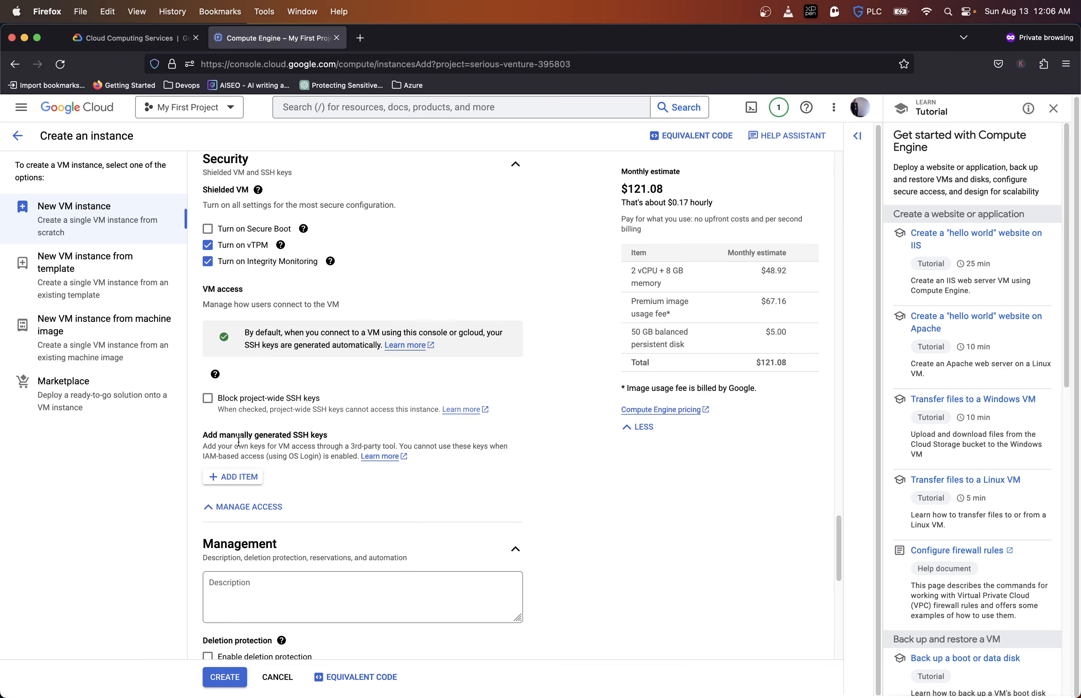
scroll(239, 442, up, 1)
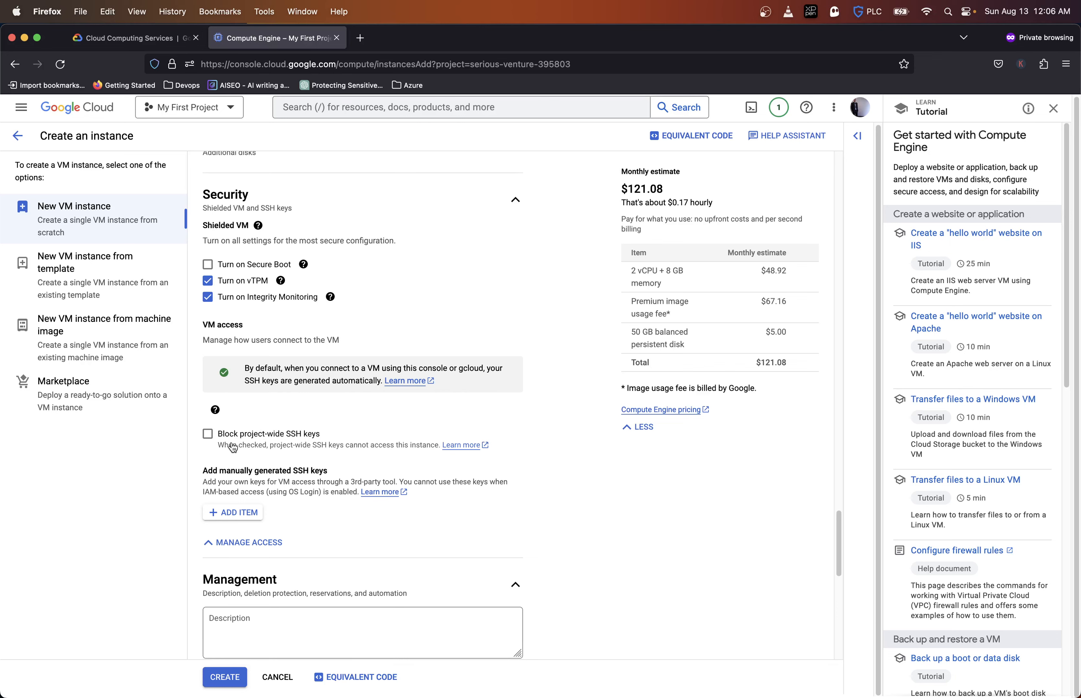
scroll(248, 450, down, 1)
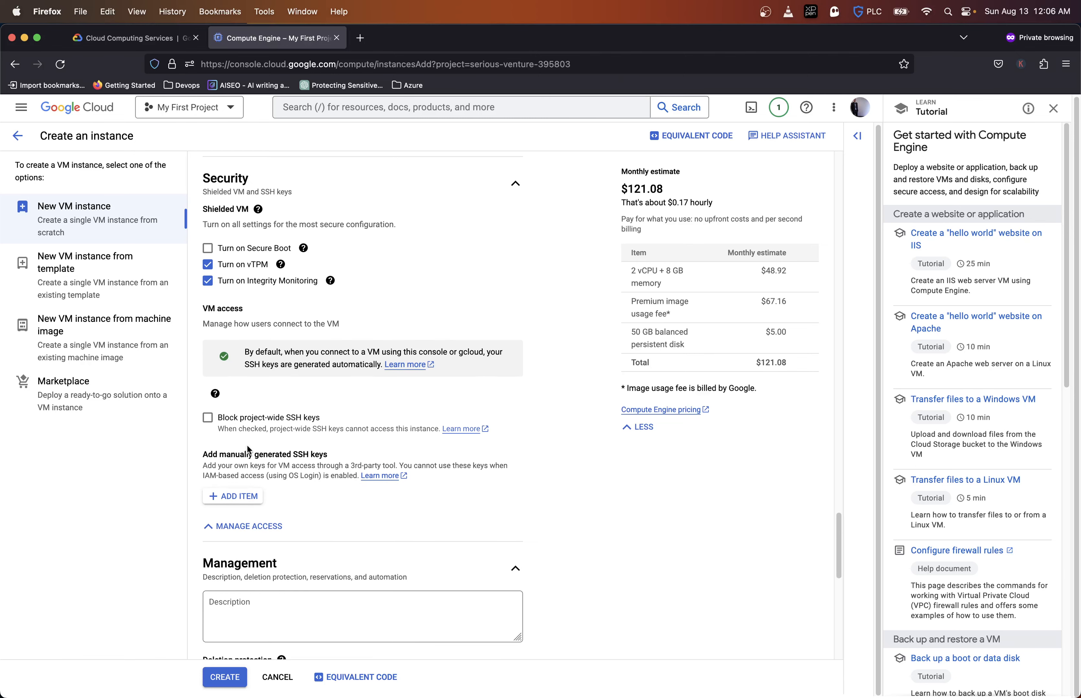
scroll(248, 450, up, 1)
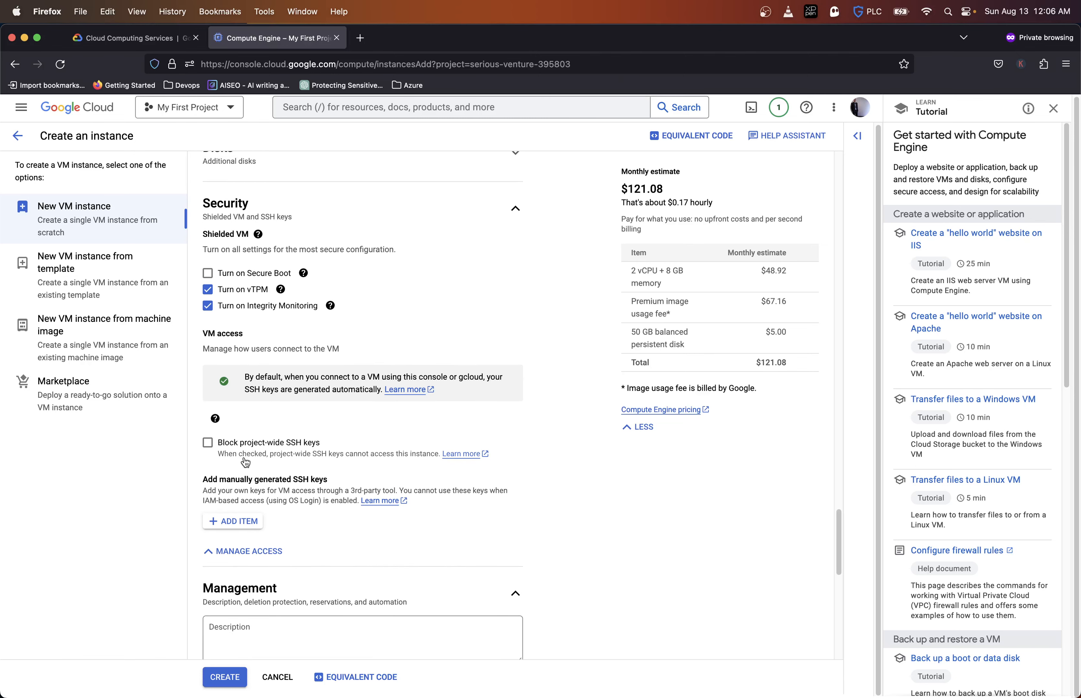
scroll(228, 452, up, 1)
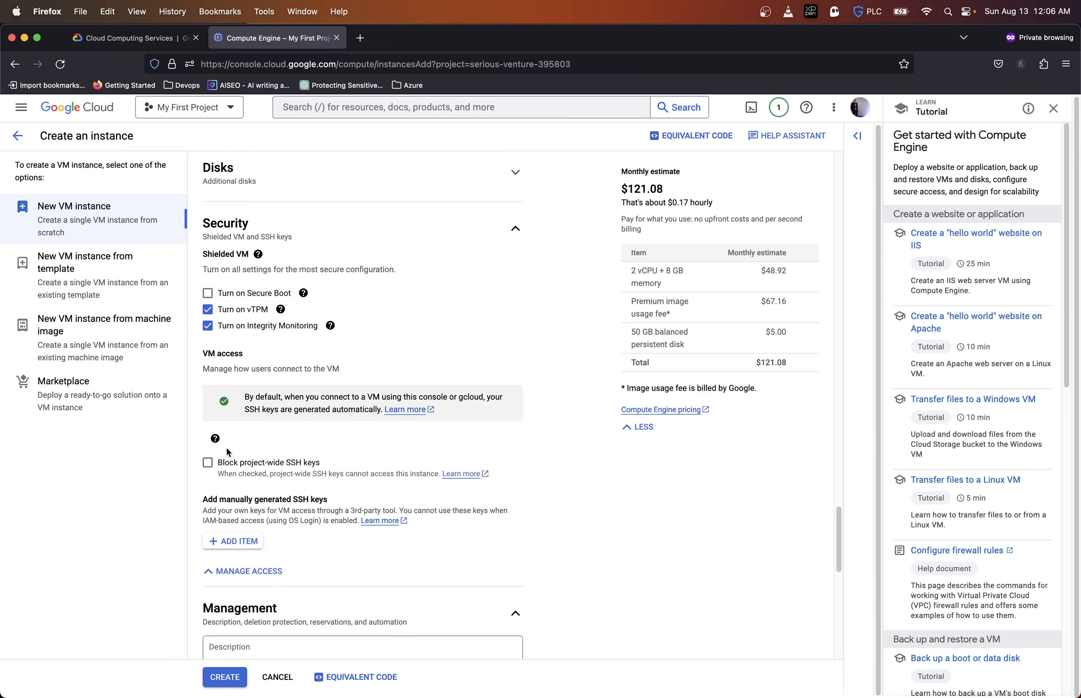
Step: Review the settings back up to the machine type and check its advanced CPU configurations, collapsing them again
scroll(227, 452, up, 10)
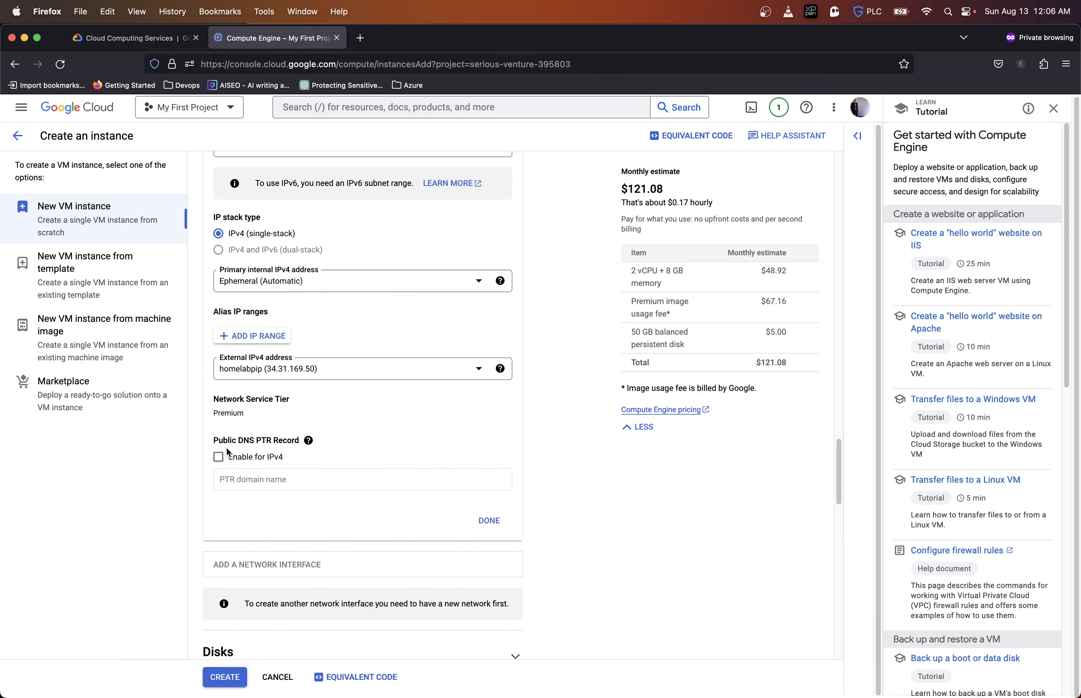
scroll(227, 451, up, 10)
scroll(228, 452, up, 12)
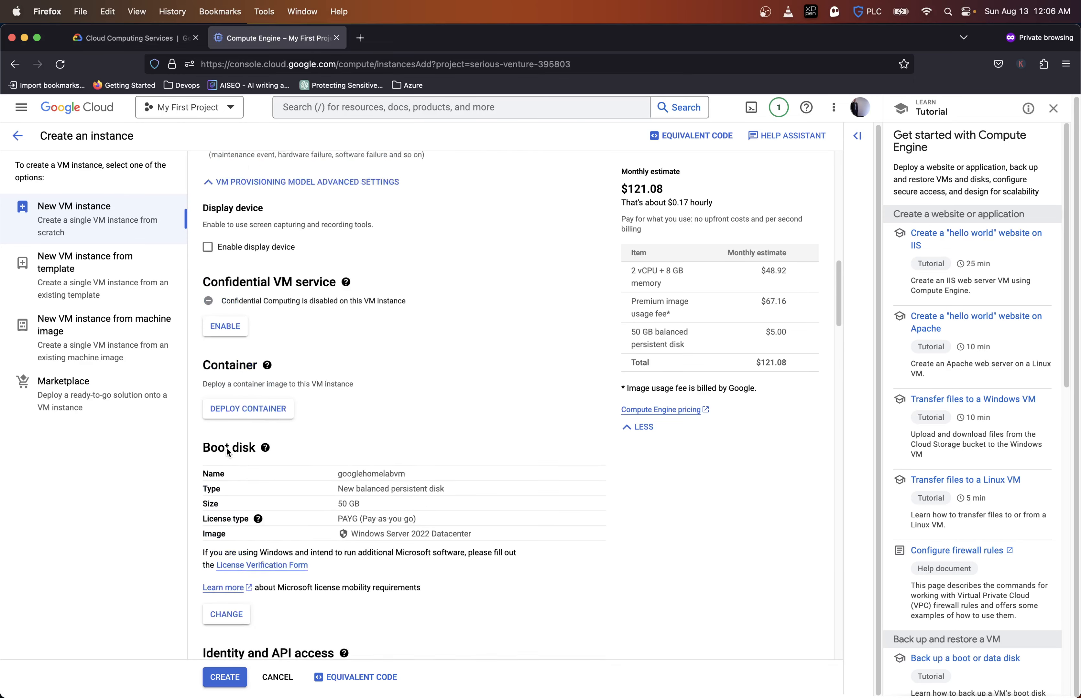
scroll(226, 448, up, 1)
scroll(226, 448, up, 20)
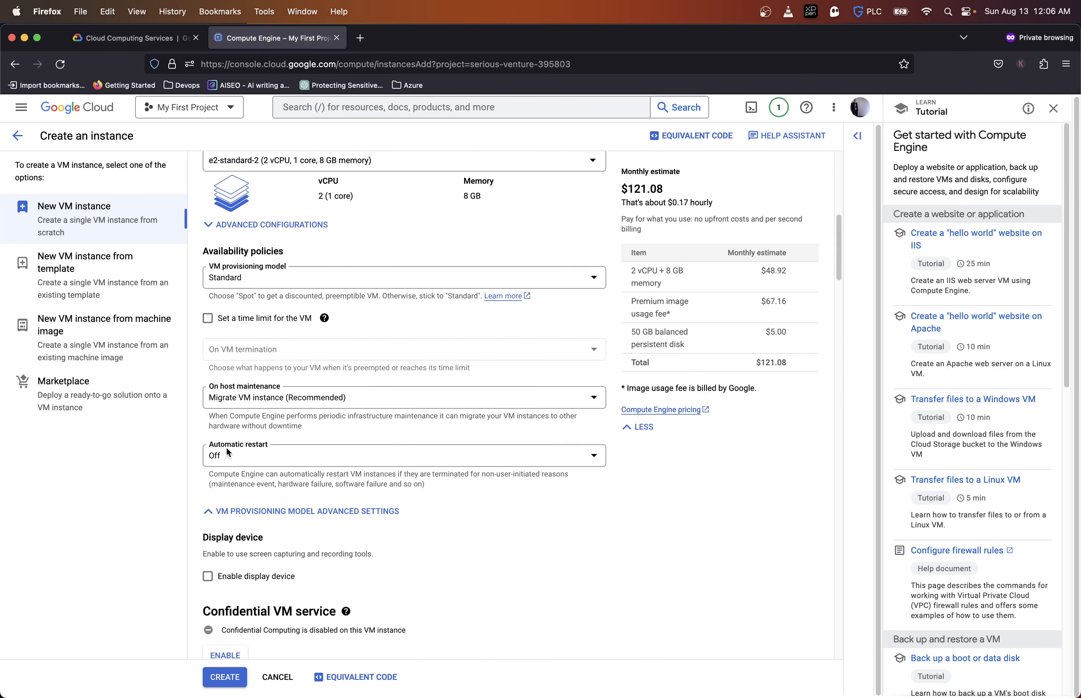
scroll(226, 450, up, 13)
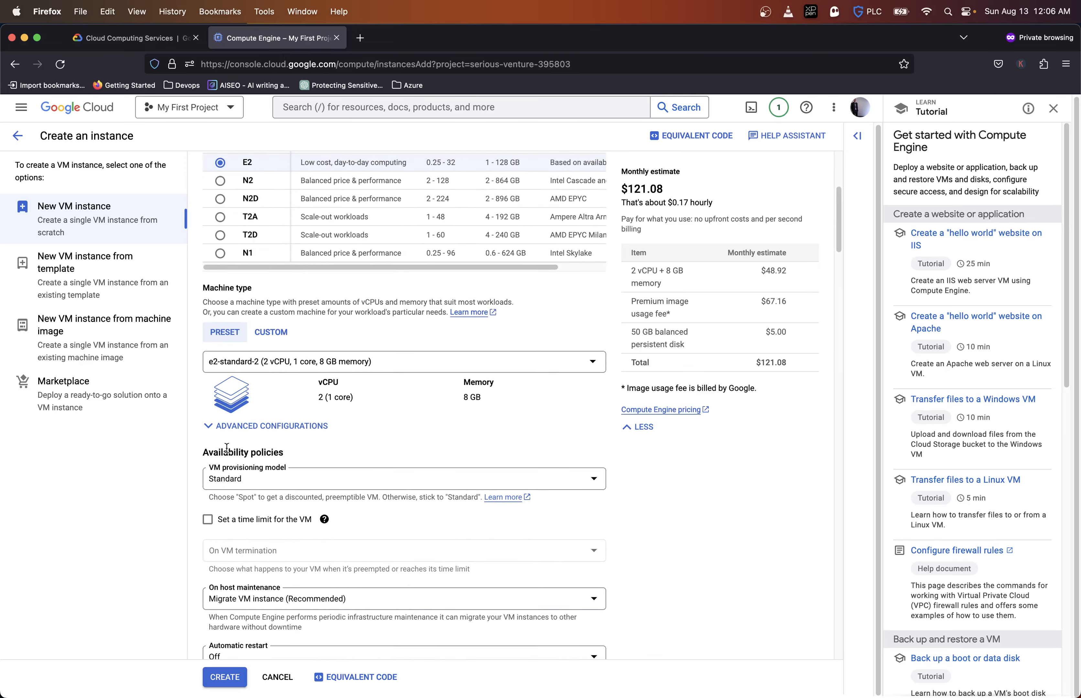
click(248, 427)
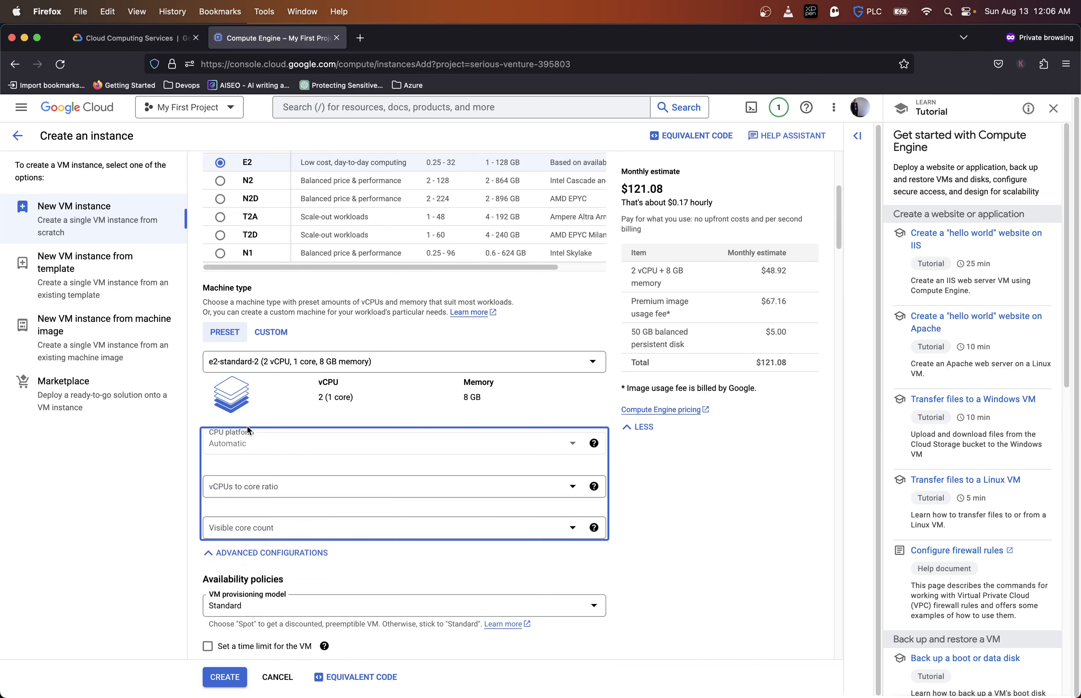
click(236, 554)
Step: Review the remaining instance settings, try to create the googlehomelabvm instance, and check its status and notifications
scroll(249, 478, down, 20)
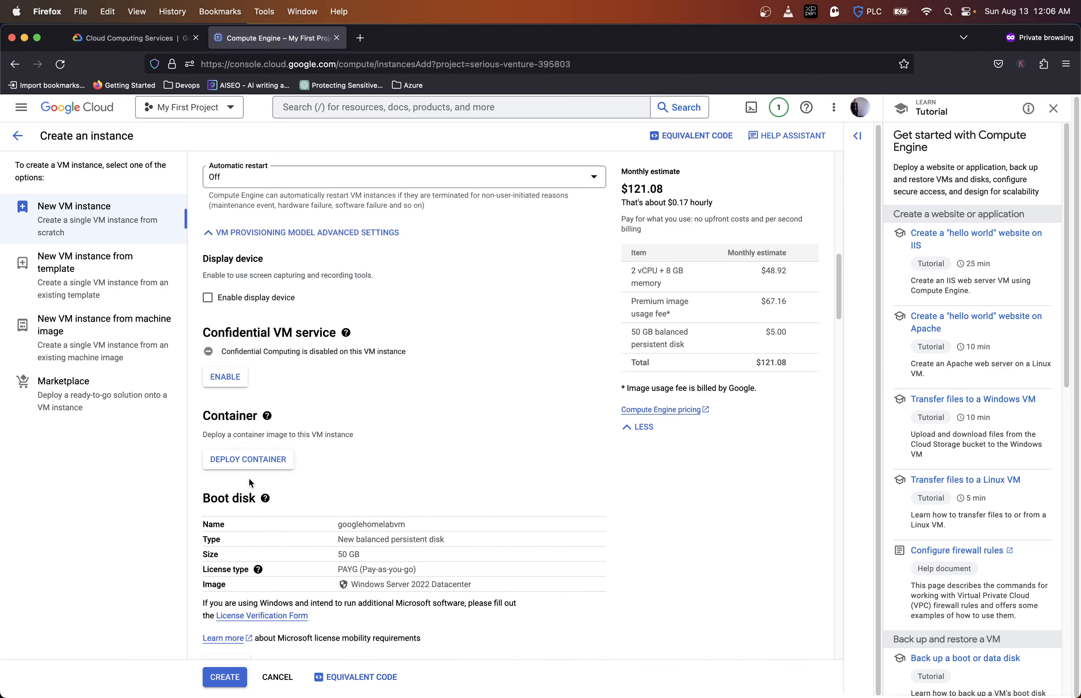
scroll(249, 482, down, 20)
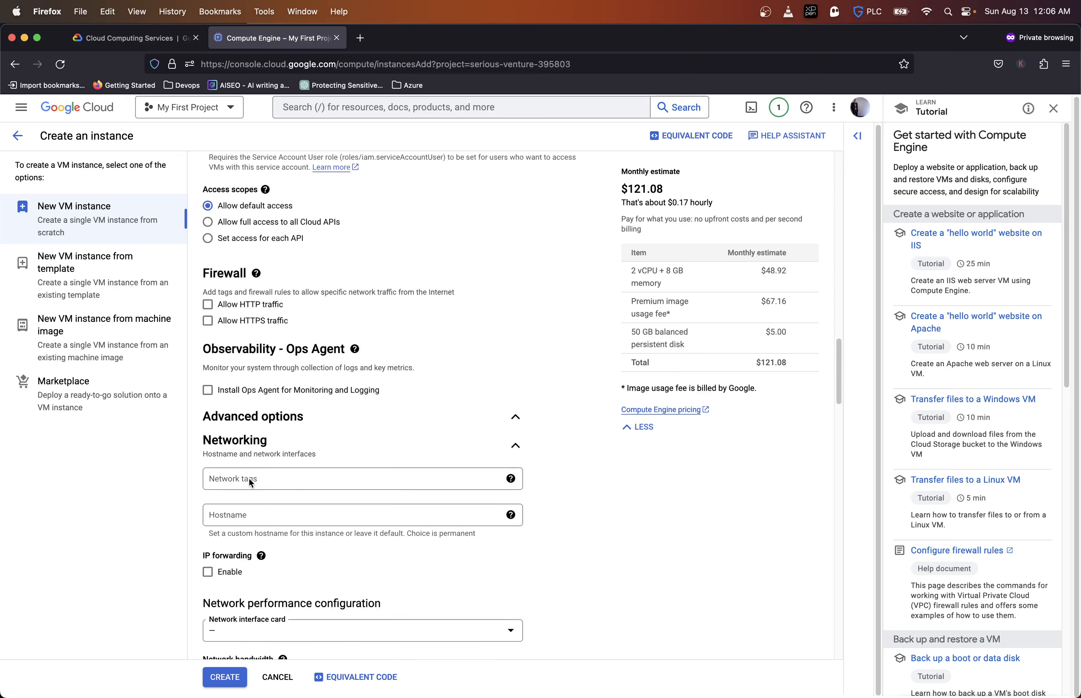
scroll(249, 477, down, 20)
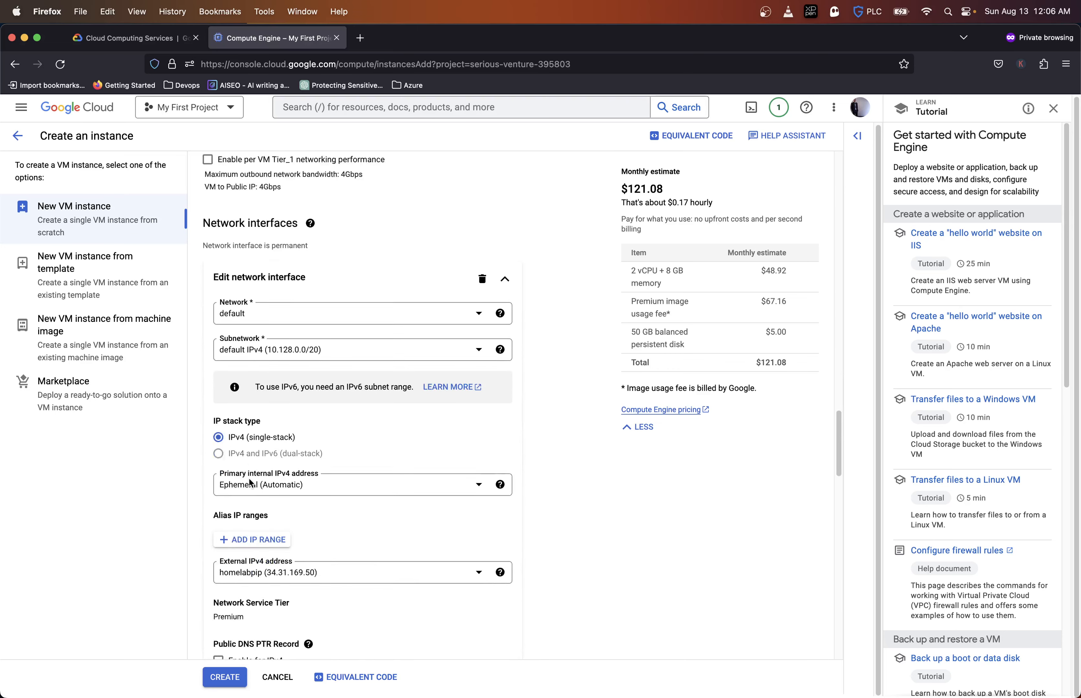
scroll(248, 477, down, 20)
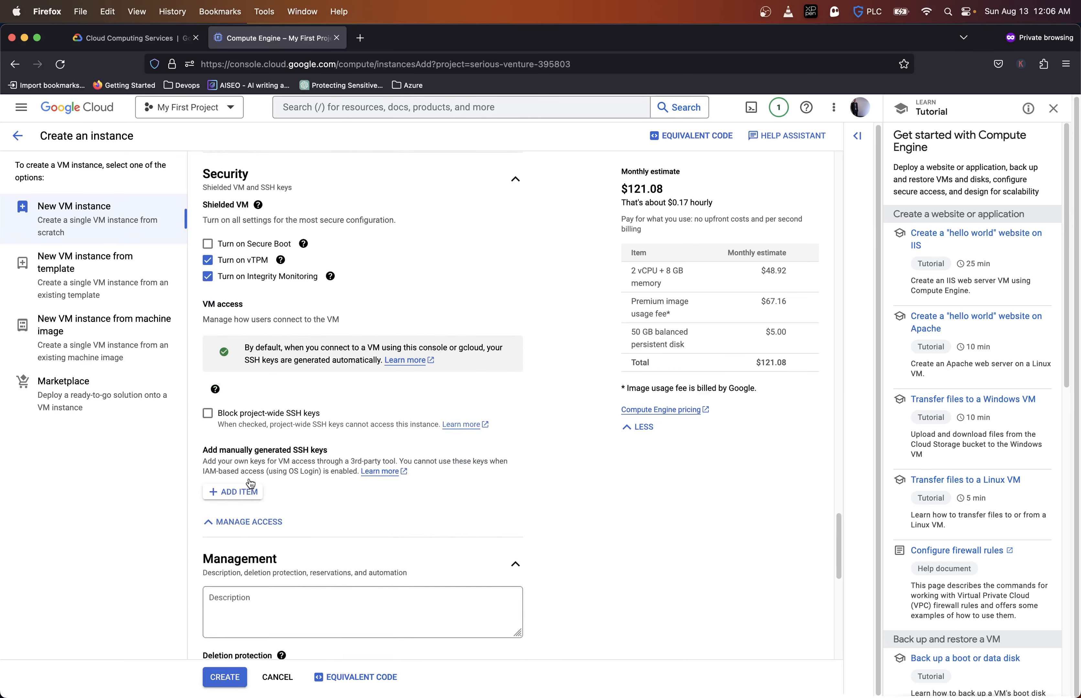
scroll(249, 480, down, 10)
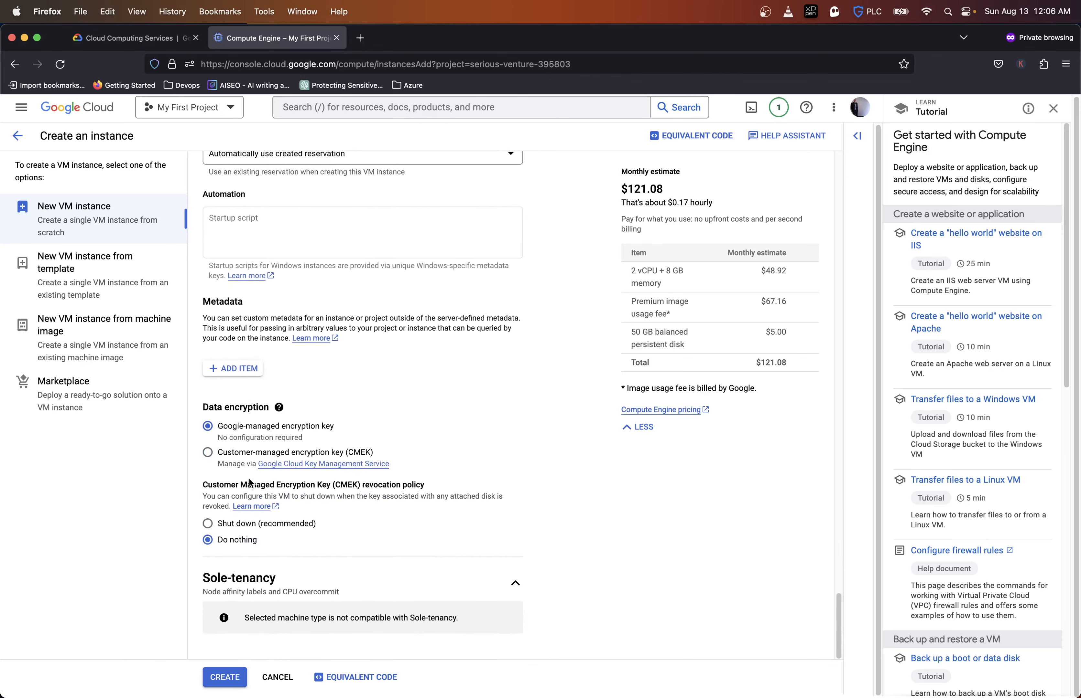
click(236, 678)
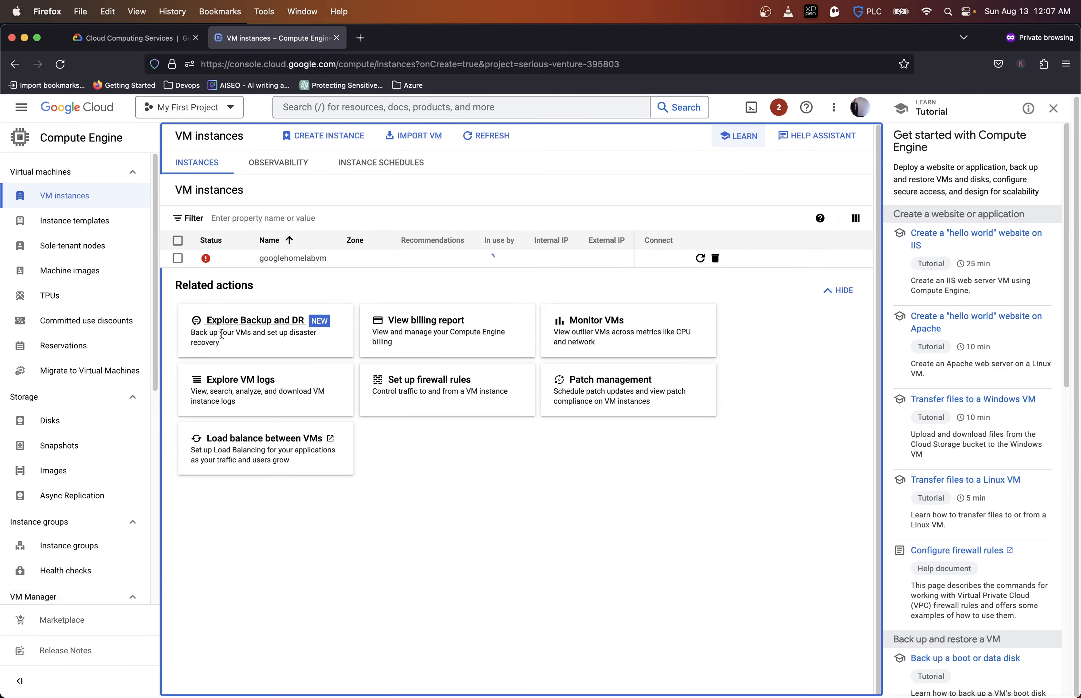
mouse_move(206, 259)
click(779, 109)
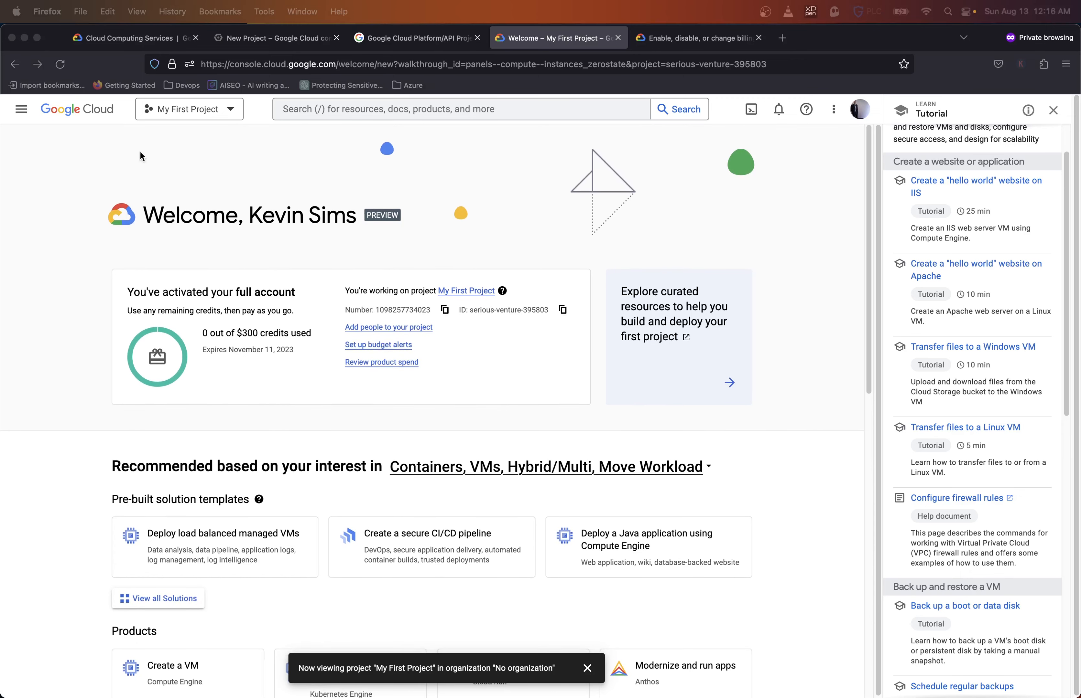
Step: Open the default VPC network's details and examine its subnets with their regions and internal IP ranges
click(168, 119)
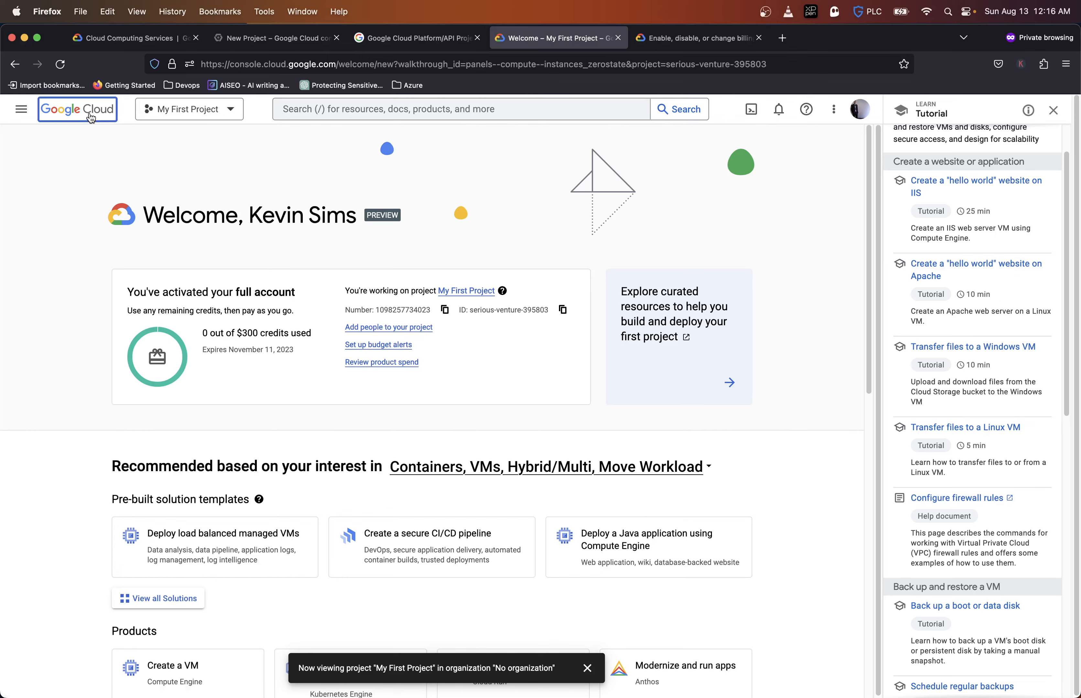
click(15, 109)
mouse_move(110, 236)
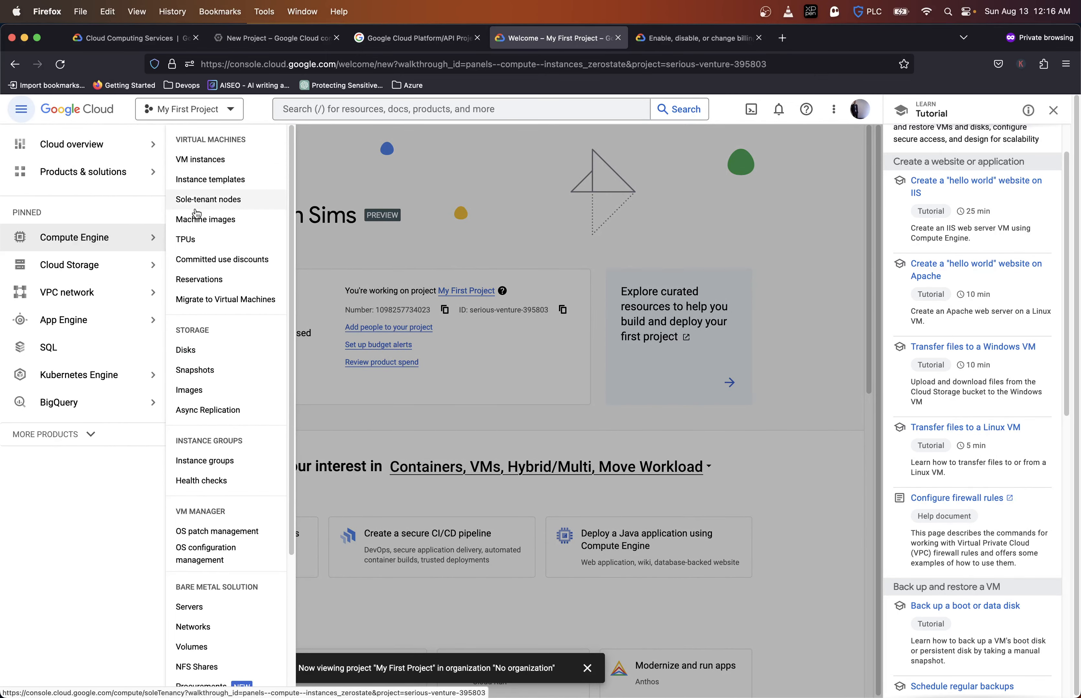
mouse_move(64, 297)
click(68, 299)
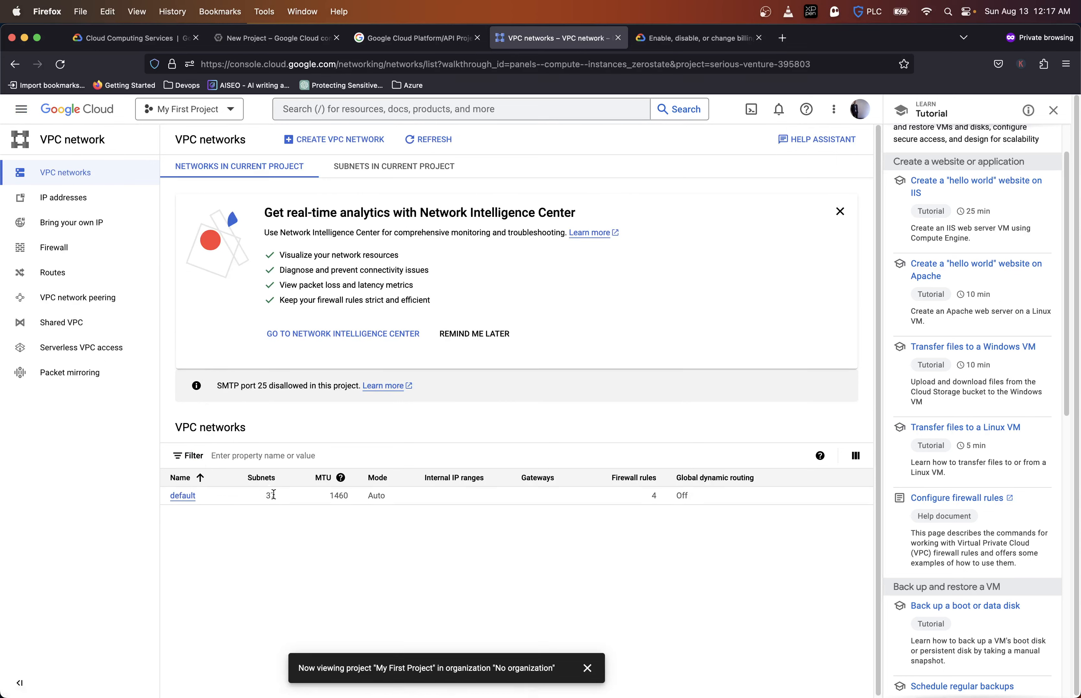
click(183, 495)
scroll(346, 410, down, 15)
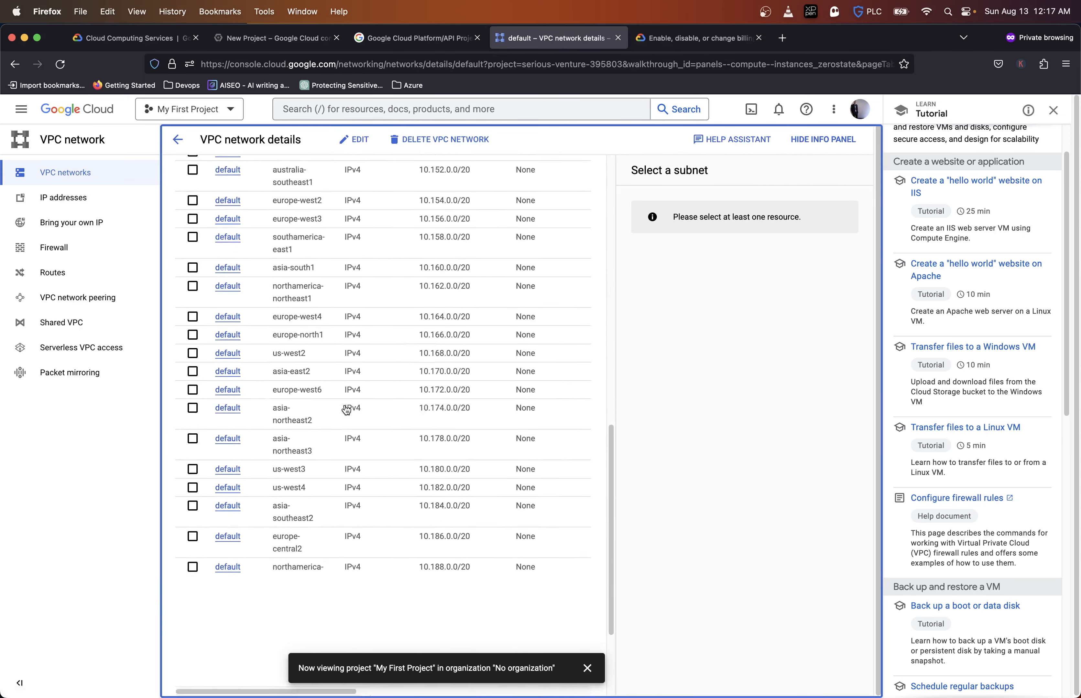
scroll(346, 410, down, 3)
scroll(346, 410, up, 6)
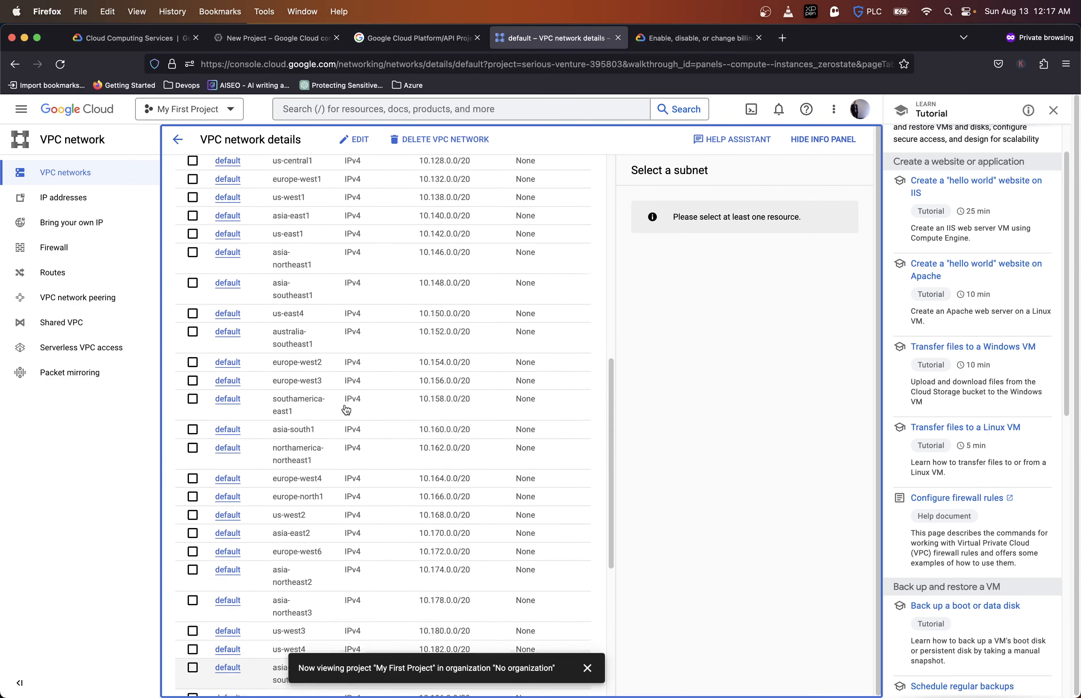
scroll(346, 410, up, 4)
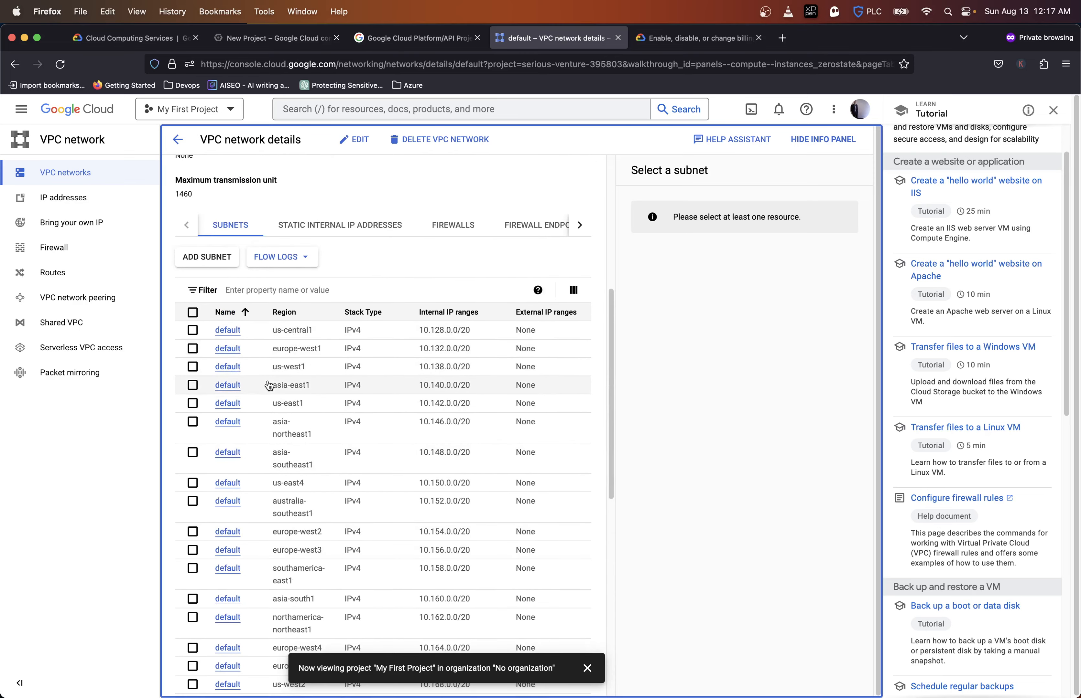
Step: Look at the project's firewall policies and the Routes page of the VPC network
click(67, 249)
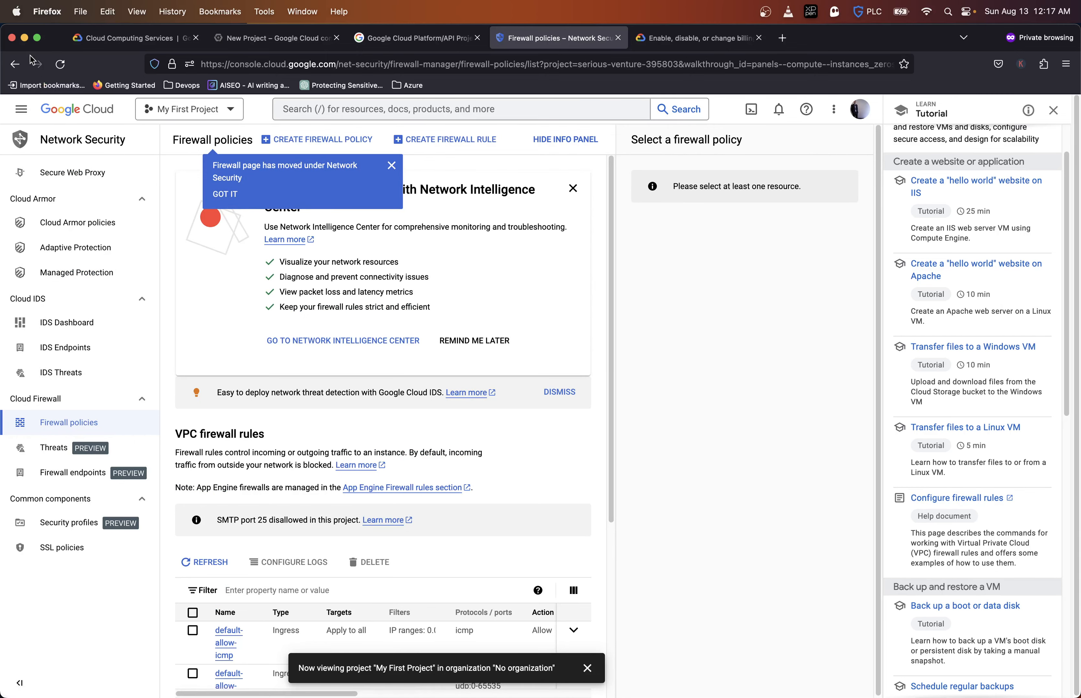
click(15, 64)
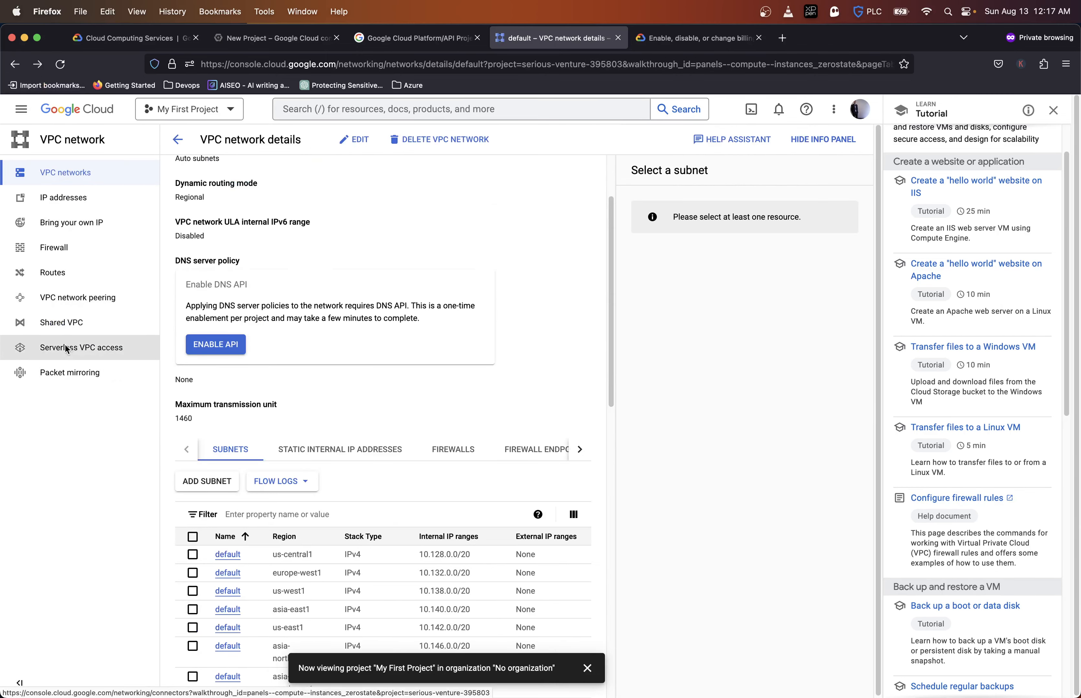
click(58, 273)
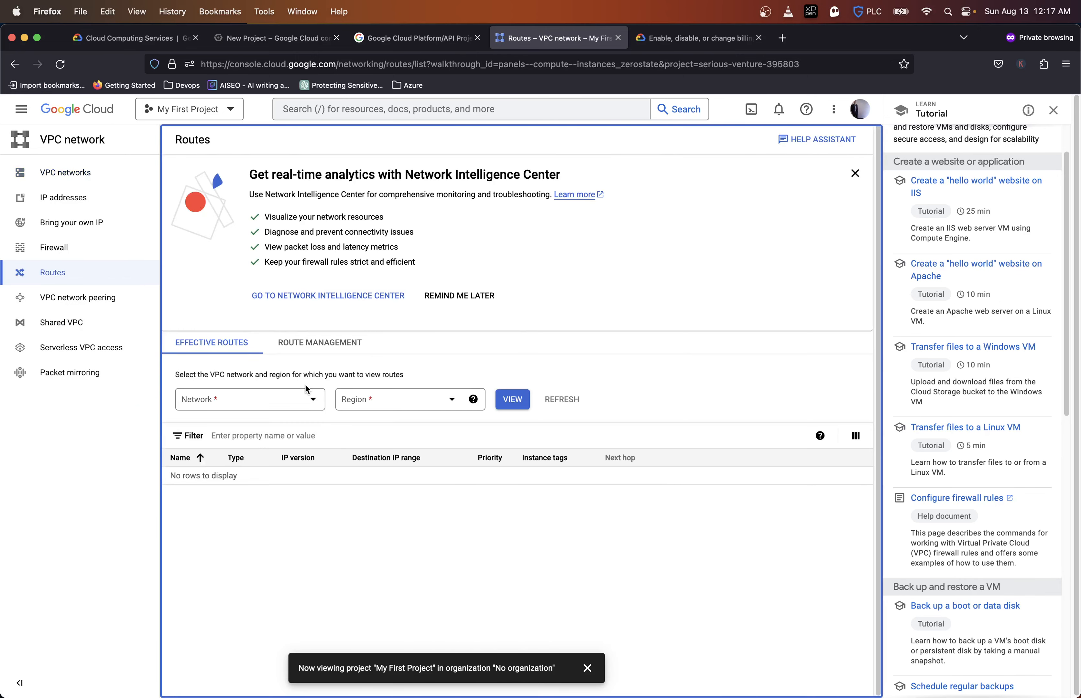
Step: Examine the default VPC firewall rules, including their protocols, ports, priority, network and log columns
click(80, 246)
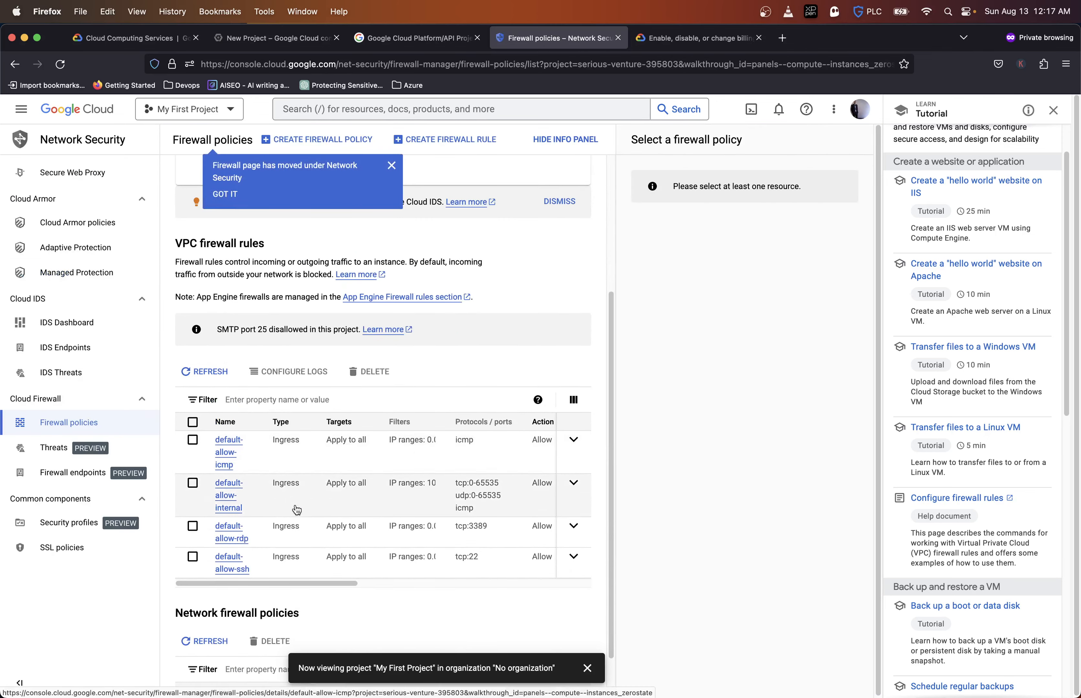
scroll(302, 526, right, 3)
scroll(313, 525, left, 3)
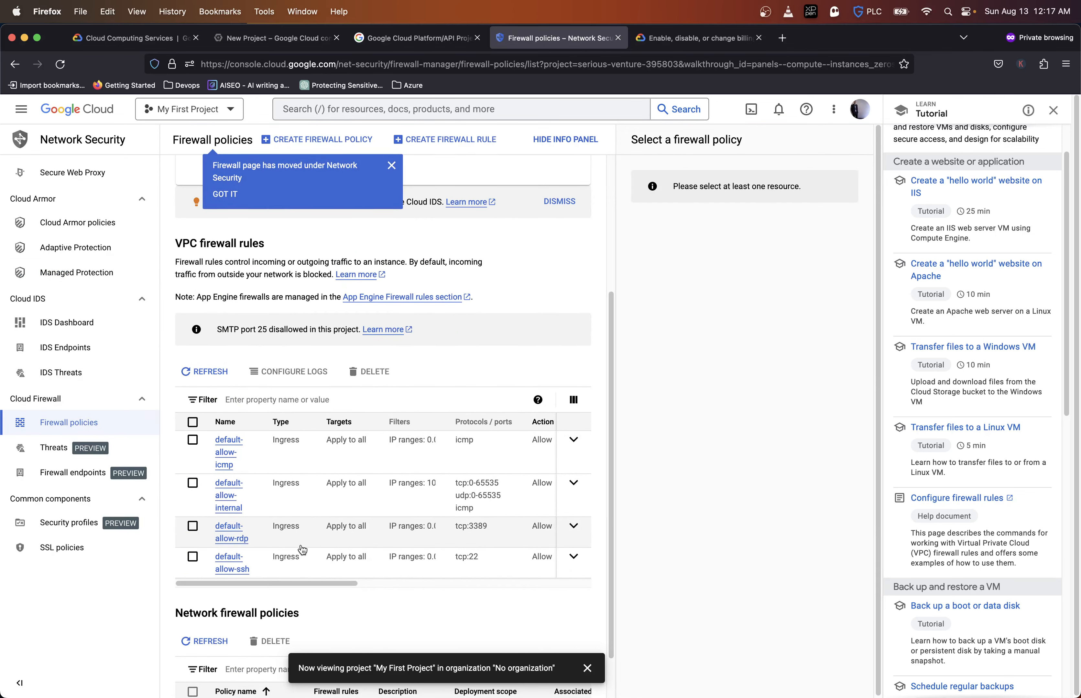
scroll(318, 542, right, 5)
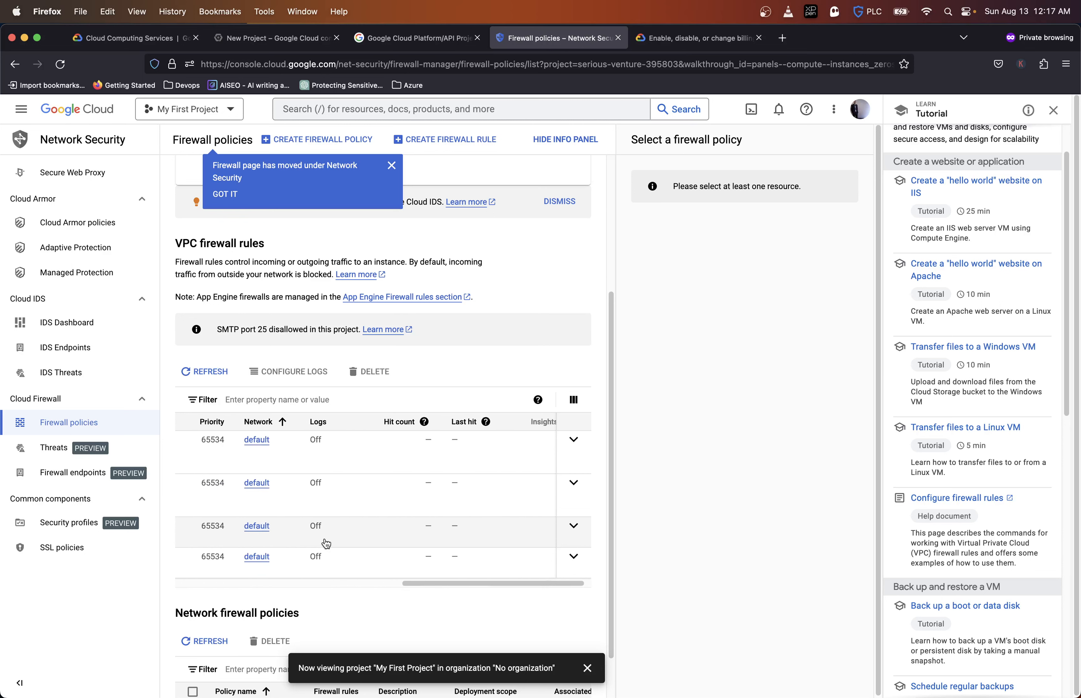
scroll(321, 543, left, 5)
Step: Open the default-allow-rdp firewall rule and examine its details, especially the source IP ranges
click(220, 541)
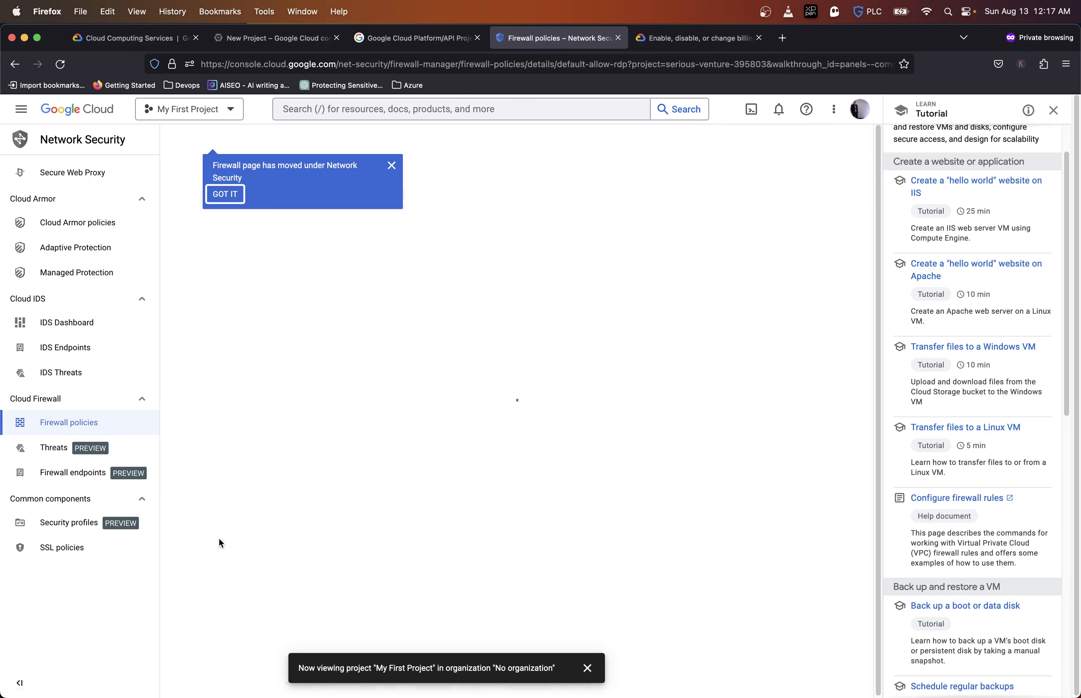
scroll(252, 413, down, 5)
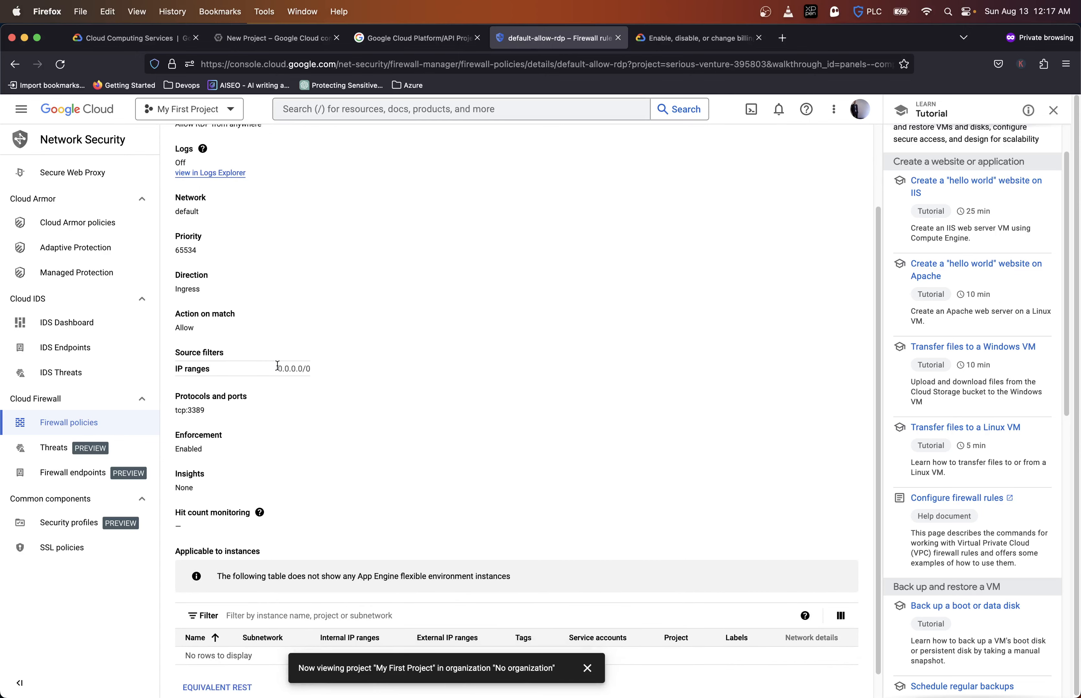
drag(275, 368, 331, 366)
scroll(332, 366, down, 1)
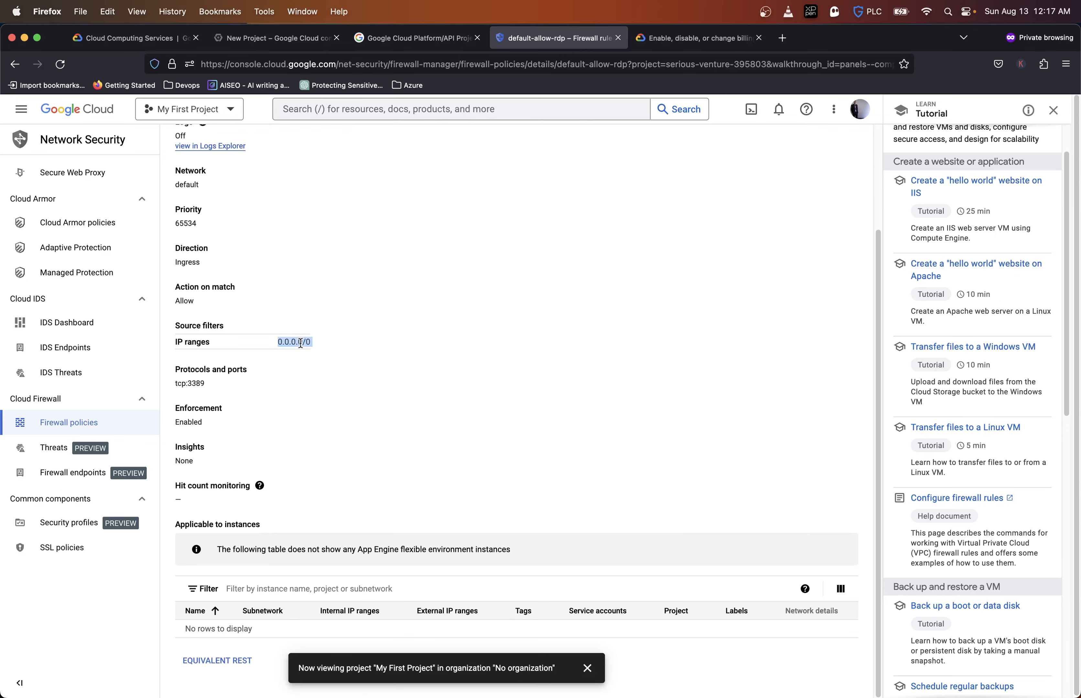
scroll(237, 314, up, 5)
click(258, 396)
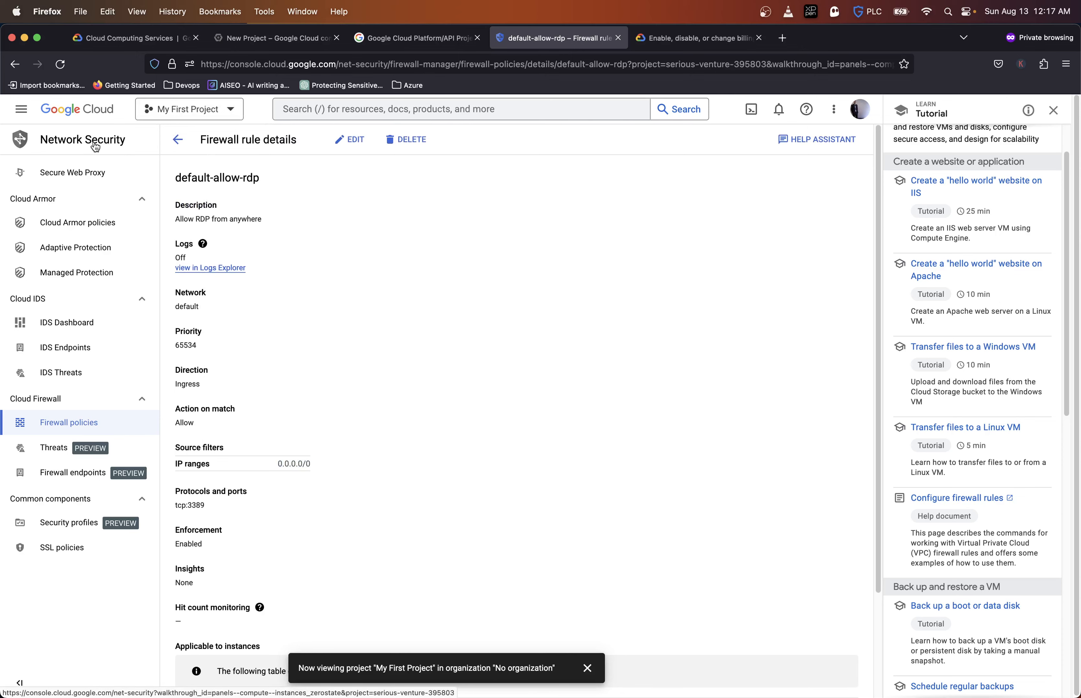
Step: Start a new Compute Engine VM instance from the VM instances page and name it googlecloudhomelabvm
click(21, 109)
mouse_move(76, 232)
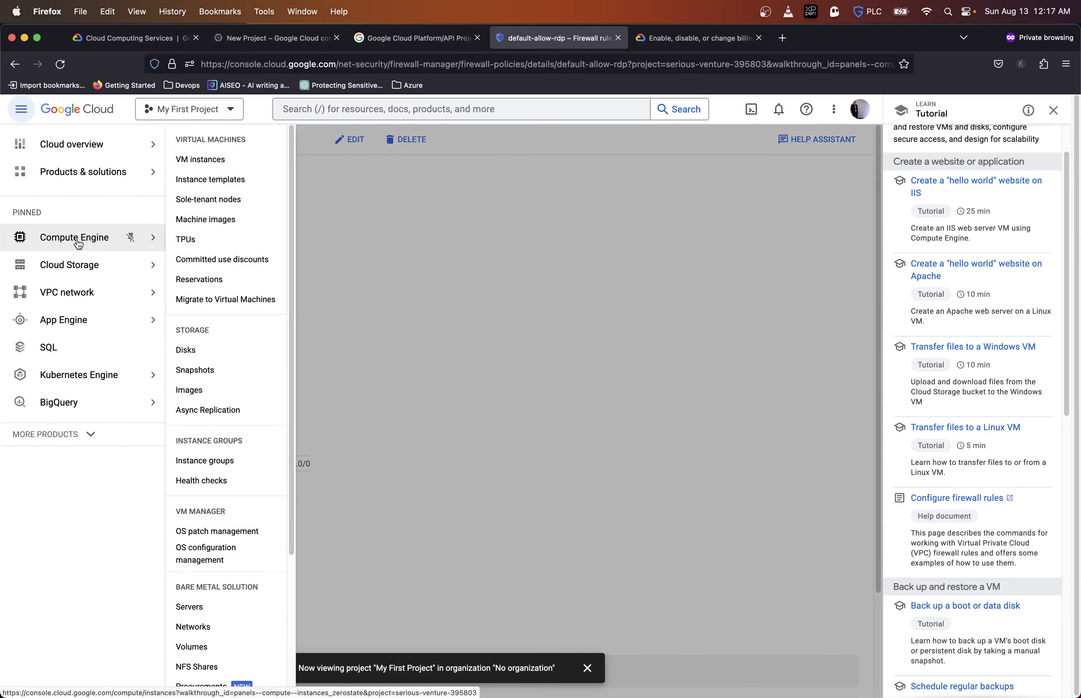
click(213, 167)
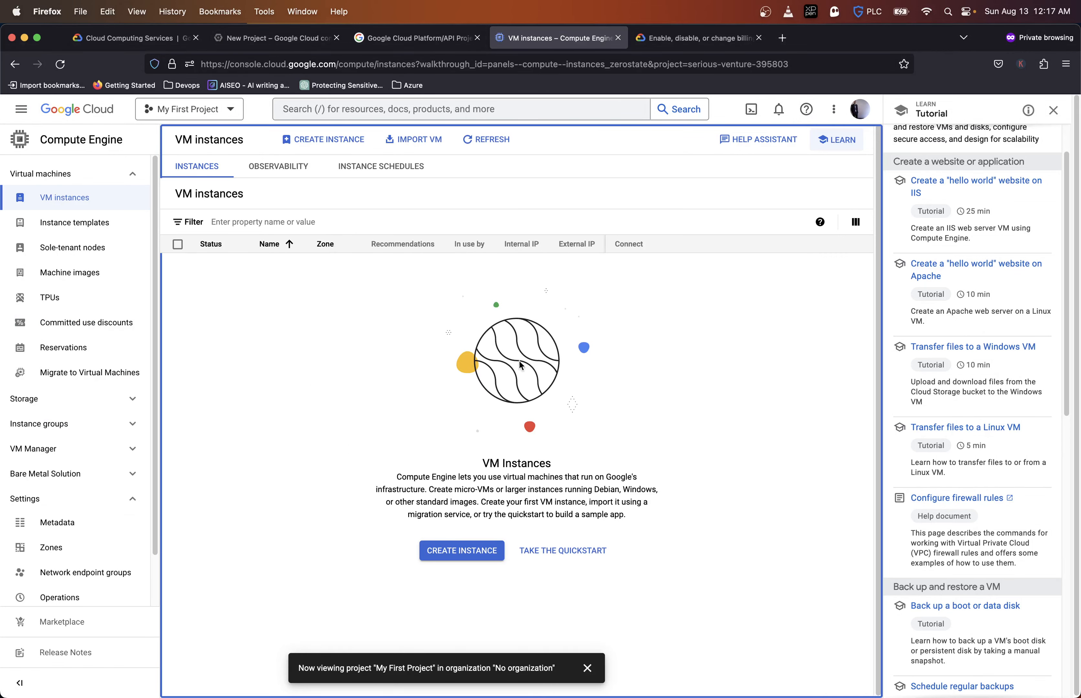
click(311, 145)
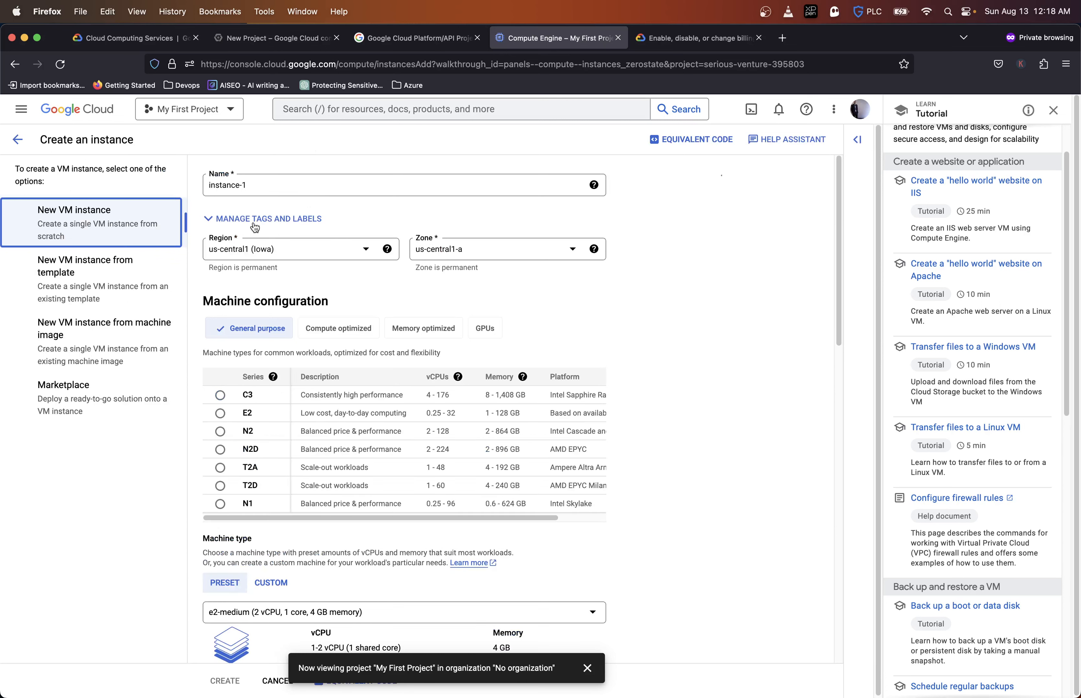
double_click(268, 185)
key(super+a)
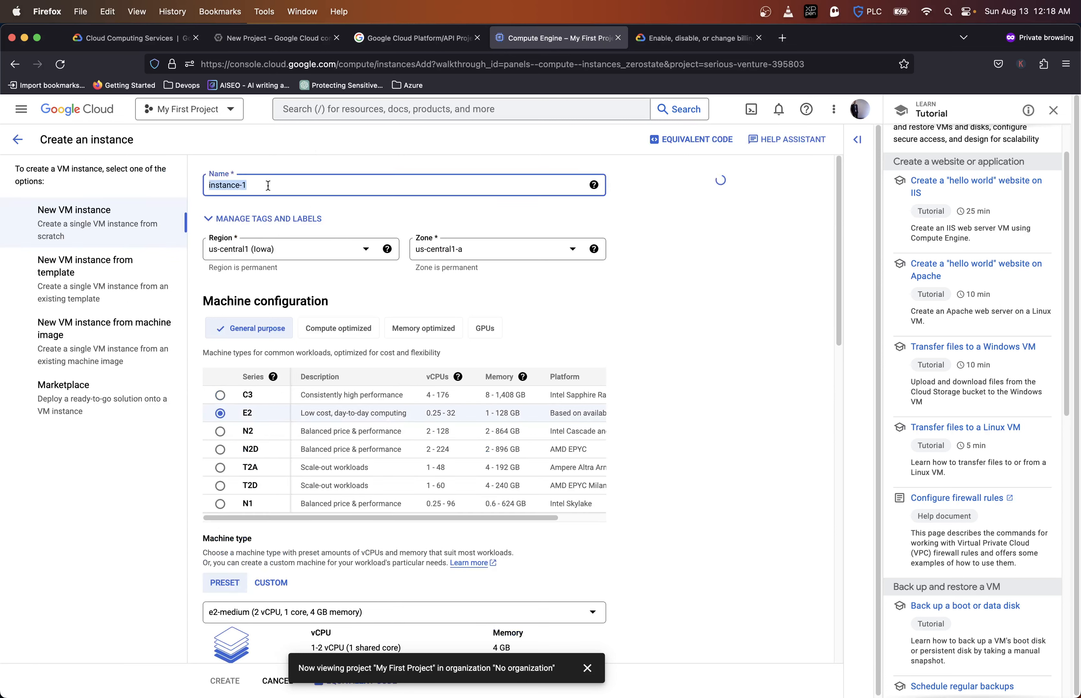
key(BackSpace)
text(googlecloudhomelabvm)
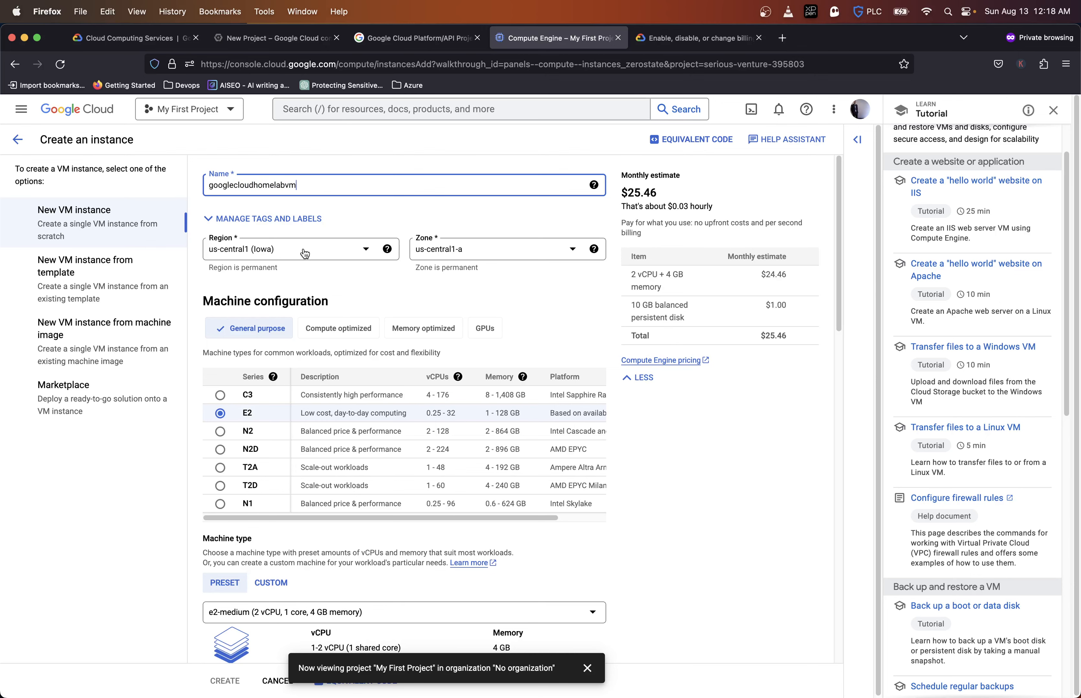
Step: Review the machine configuration and check the VM provisioning model choices, keeping Standard
scroll(345, 315, down, 5)
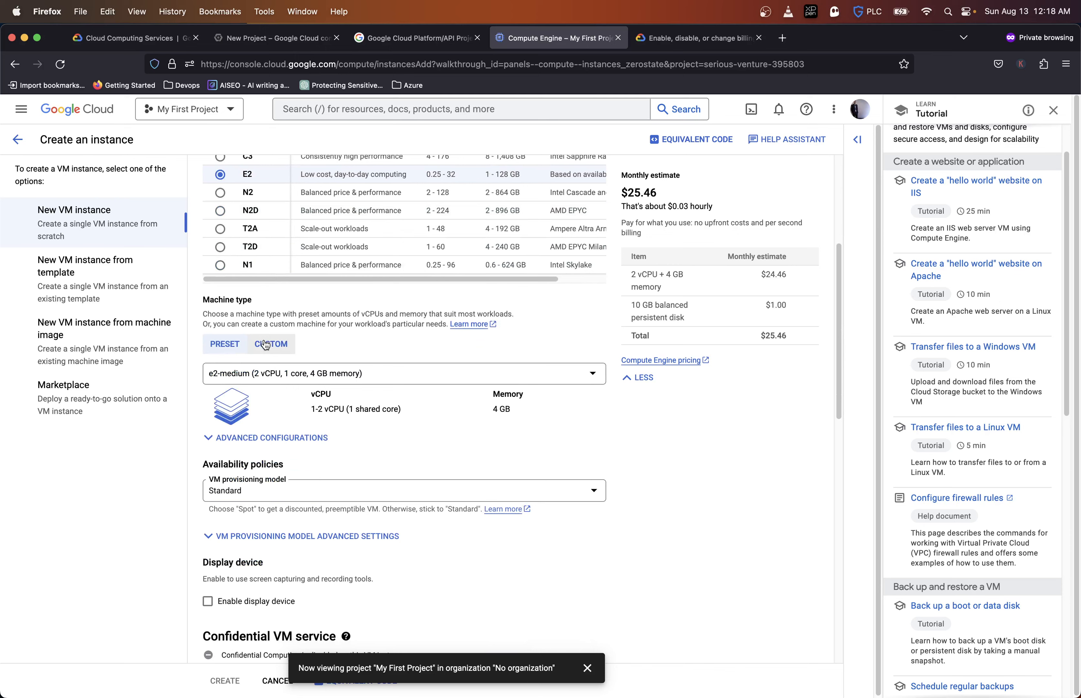
scroll(308, 370, down, 3)
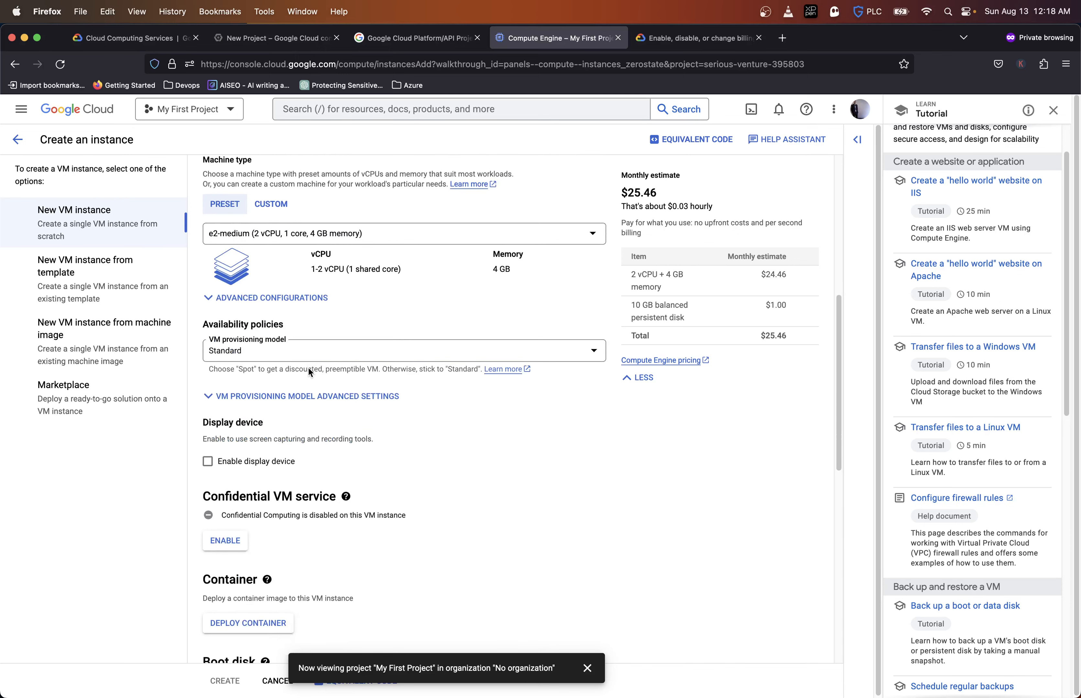
scroll(308, 361, down, 1)
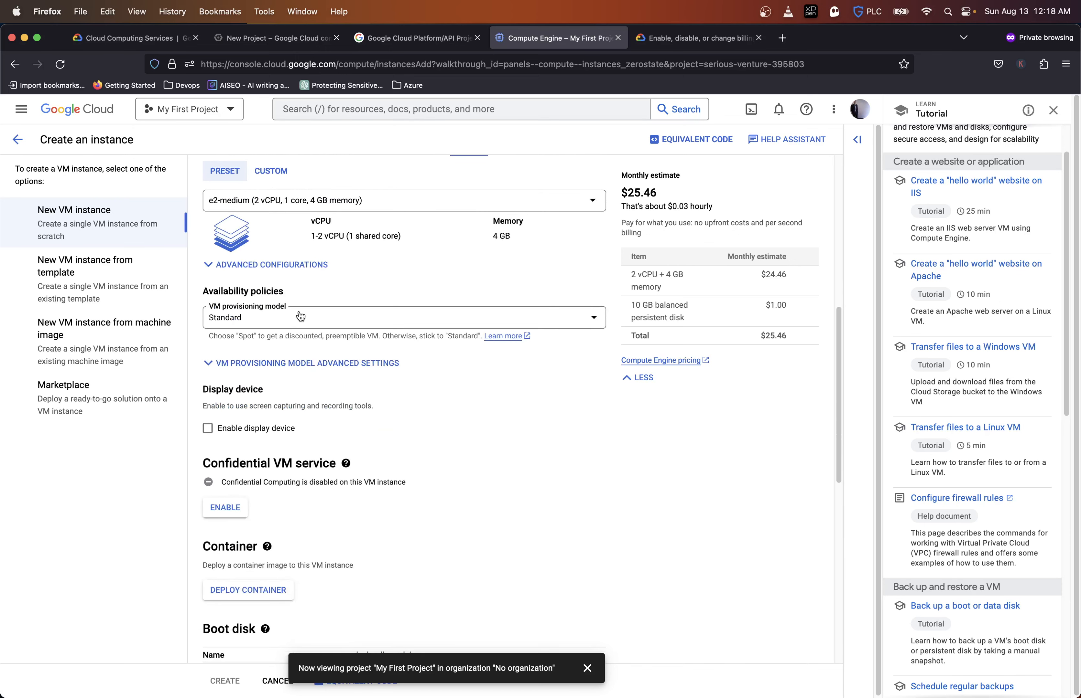
click(300, 317)
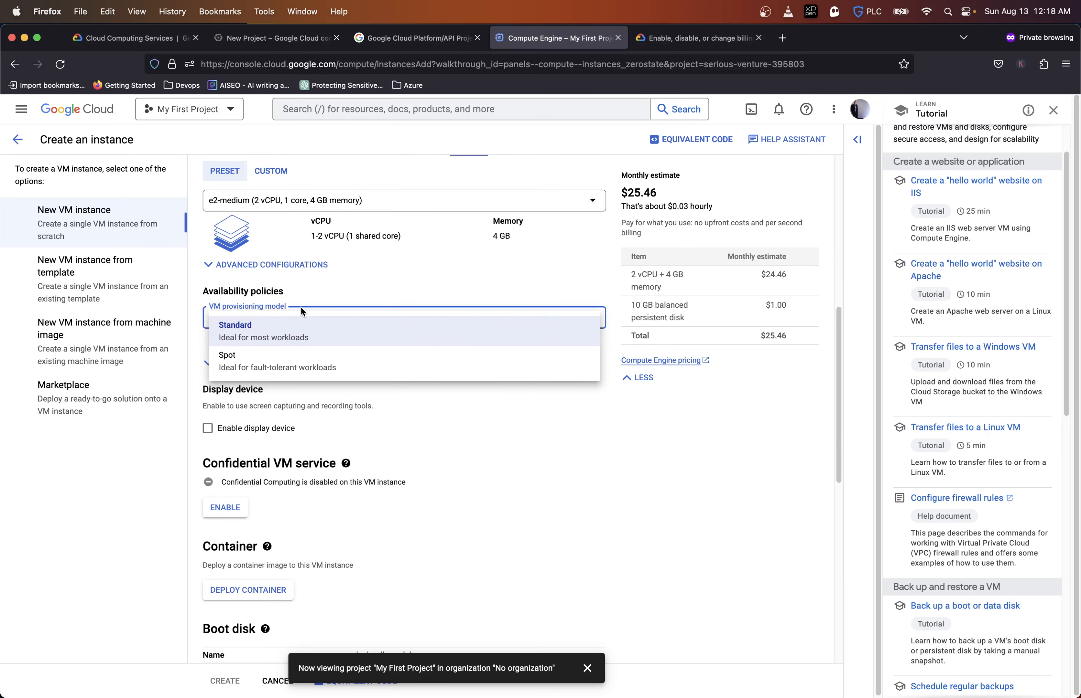
click(344, 291)
scroll(344, 291, down, 1)
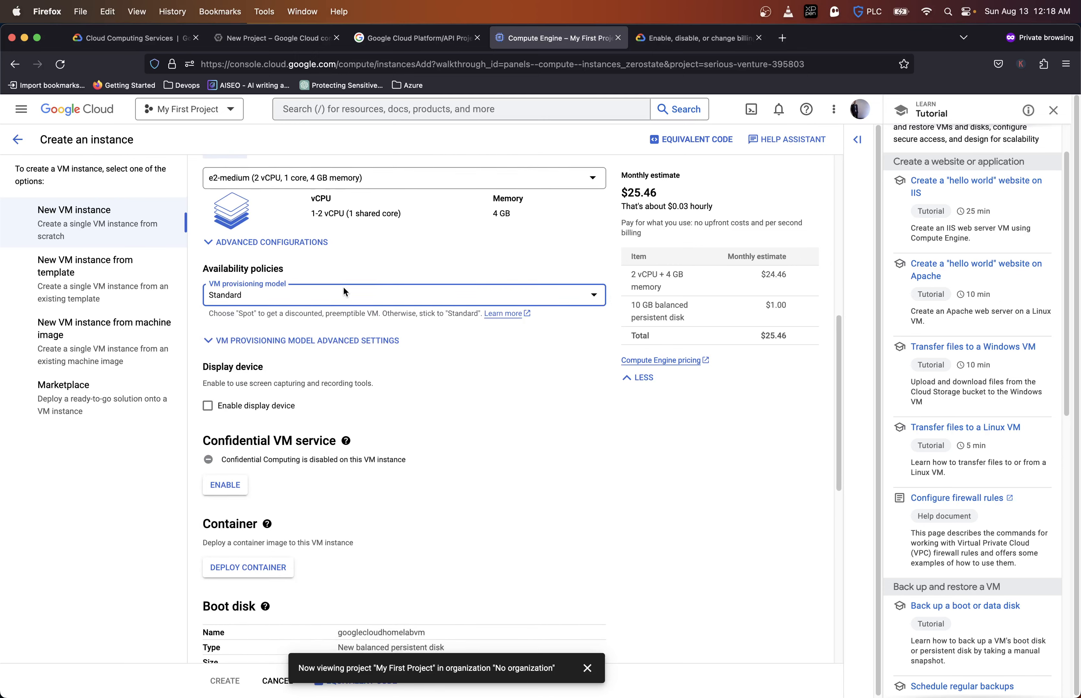
Step: Set the machine type to the standard preset e2-standard-2 with 2 vCPU and 8 GB memory
click(353, 186)
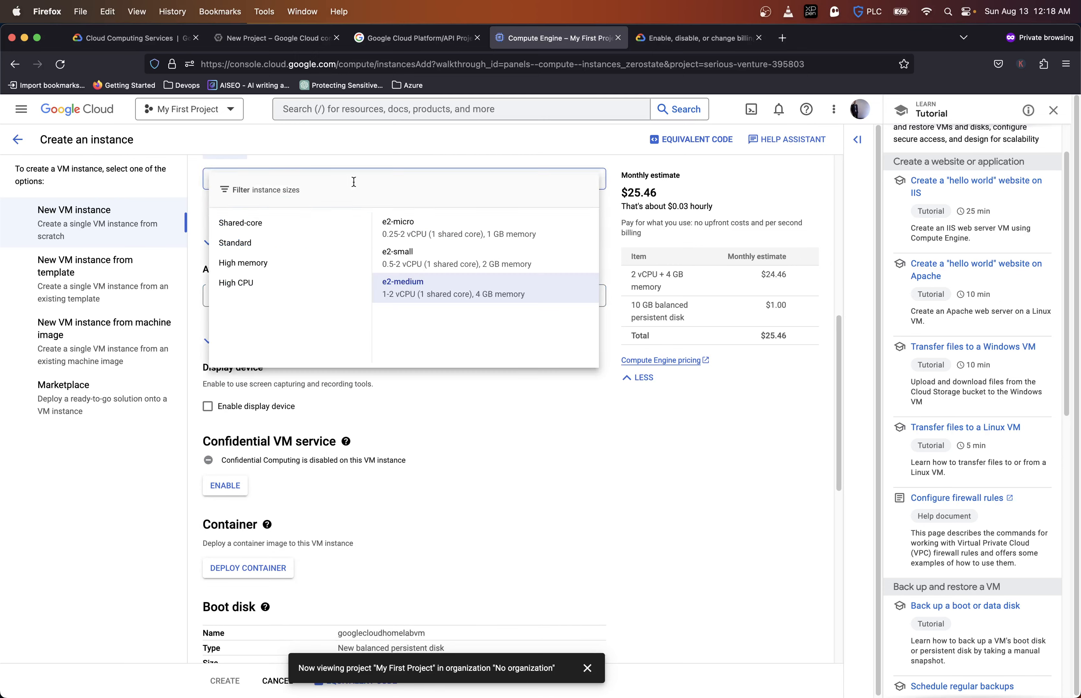
click(290, 249)
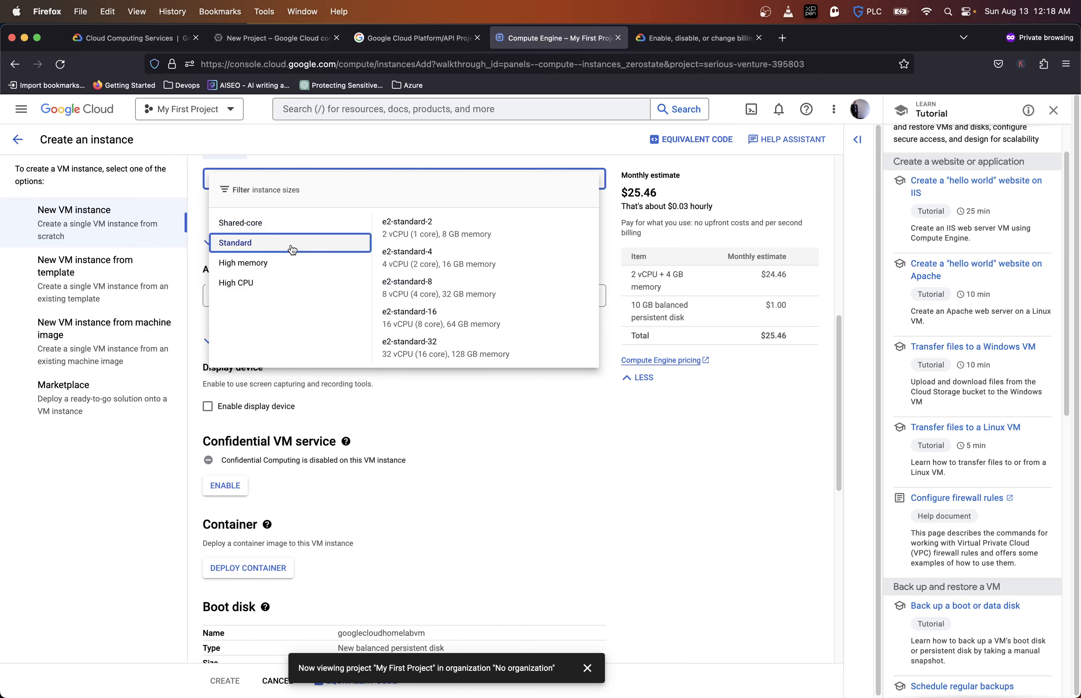
click(438, 225)
scroll(470, 368, down, 2)
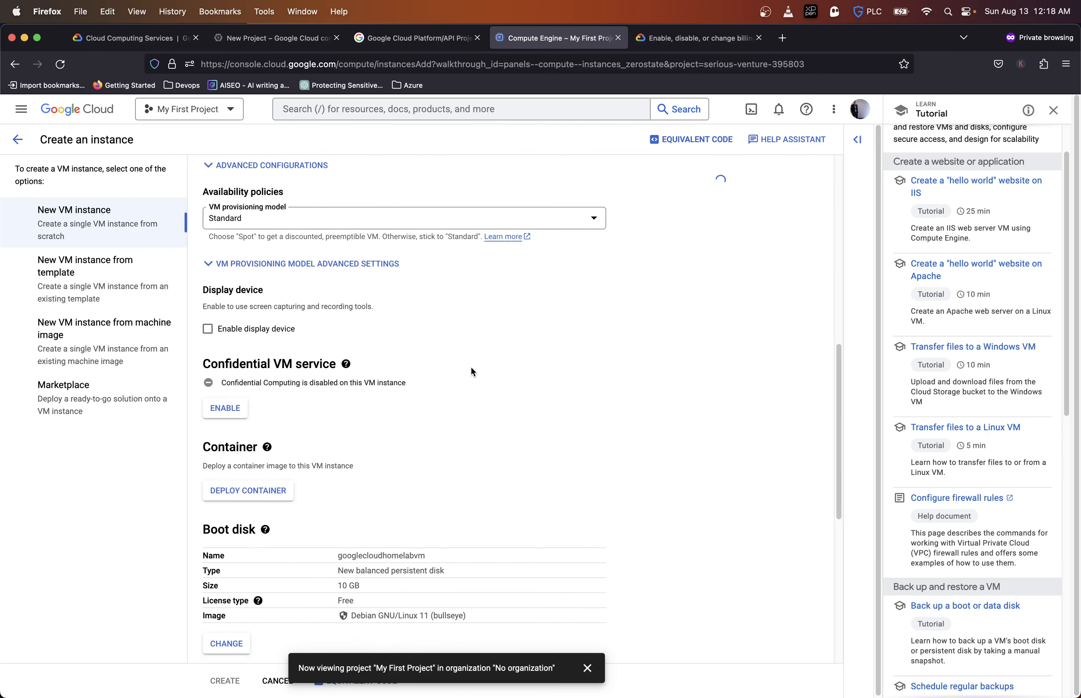
scroll(470, 366, down, 5)
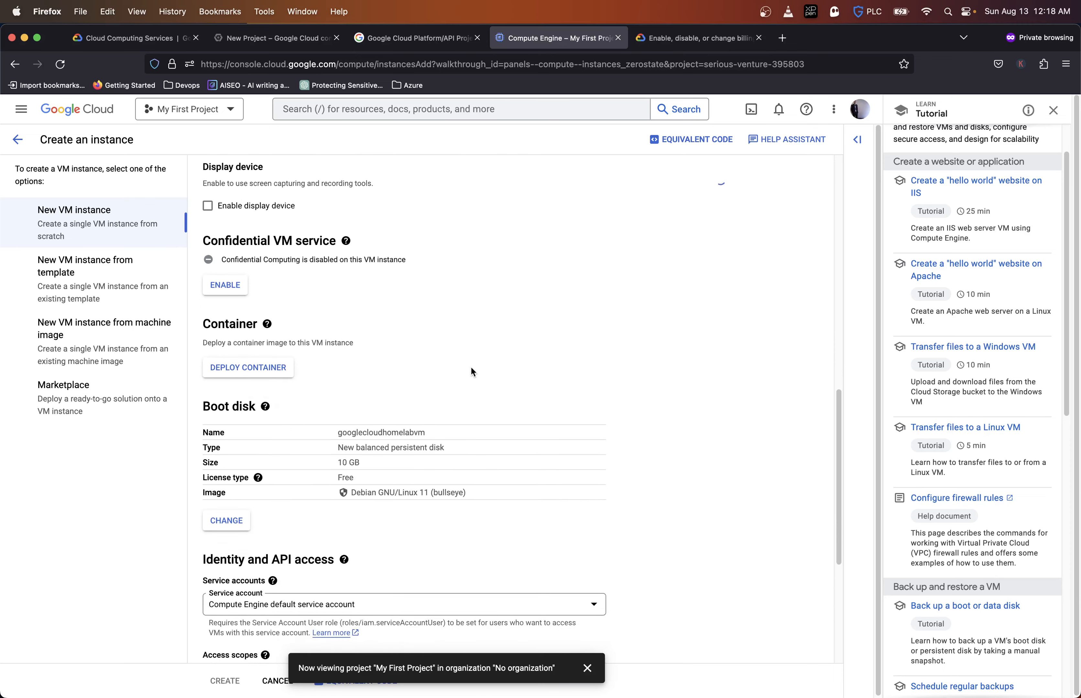
scroll(401, 322, down, 2)
scroll(402, 322, up, 8)
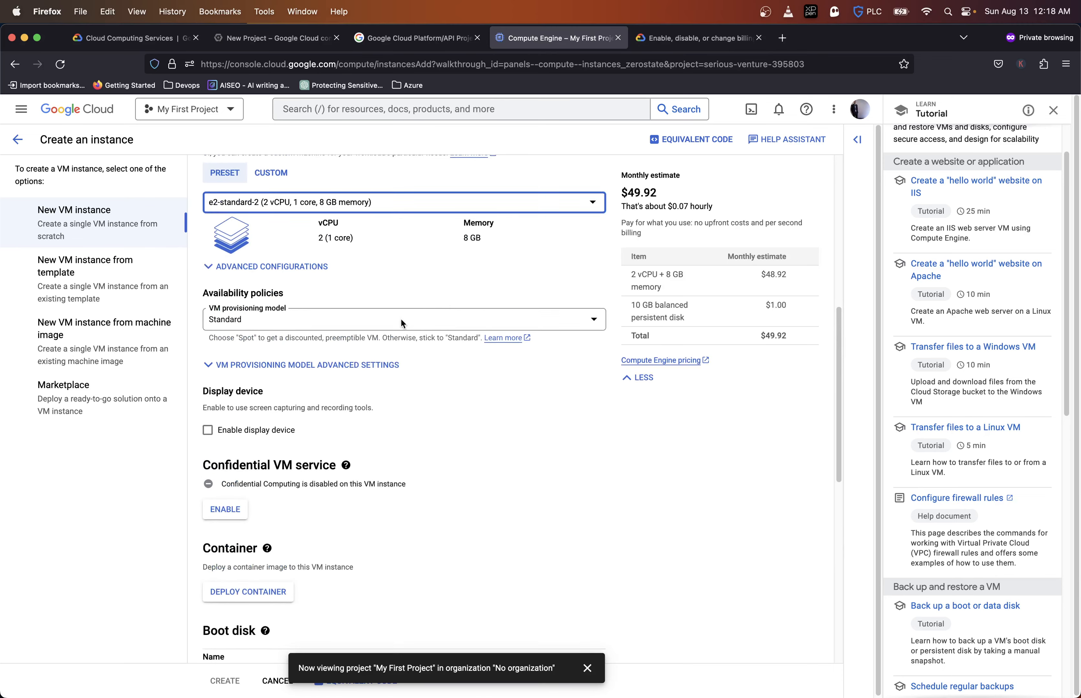
Step: Expand the VM provisioning model advanced settings and the machine type's advanced configurations, and examine their options
scroll(402, 322, down, 3)
scroll(401, 323, down, 10)
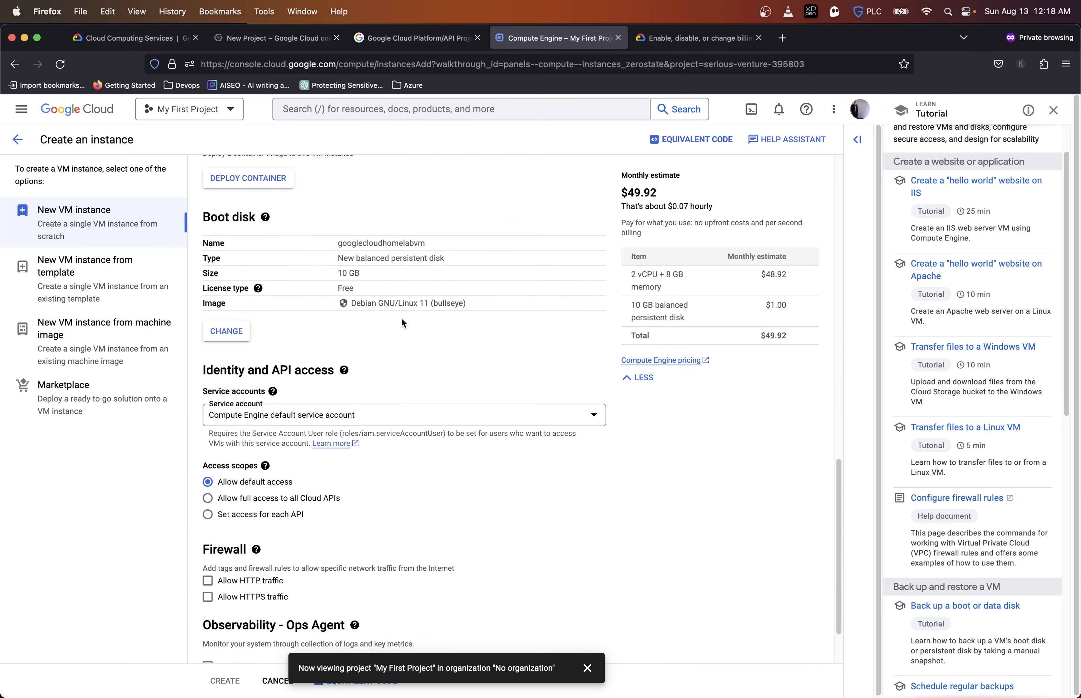
scroll(267, 300, down, 2)
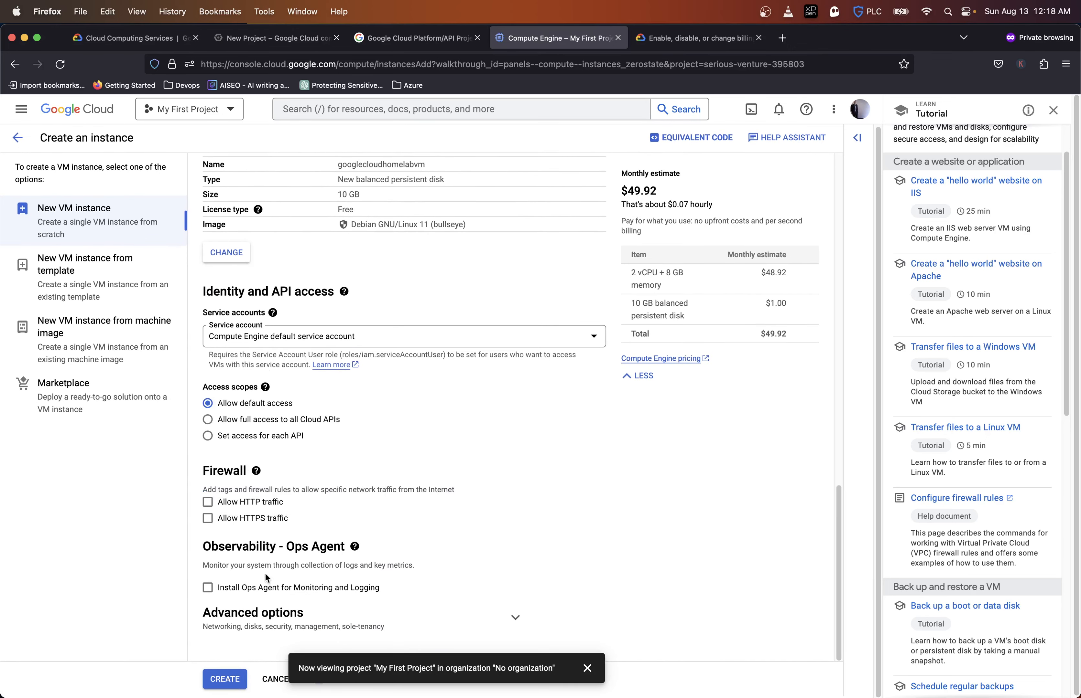
scroll(310, 458, up, 11)
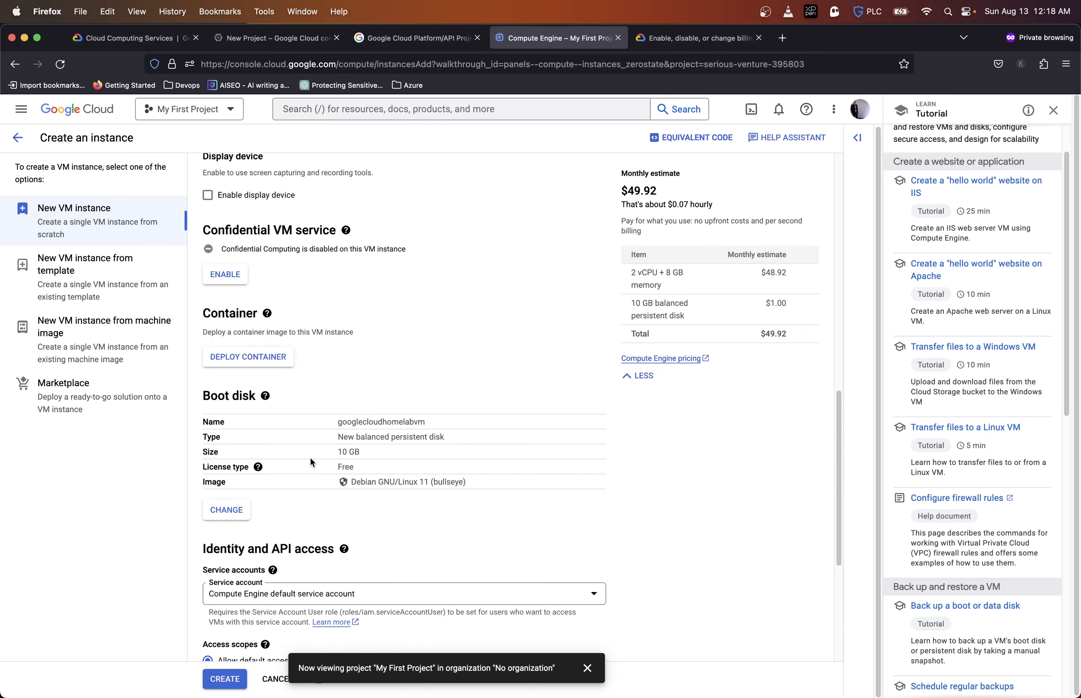
scroll(310, 457, up, 4)
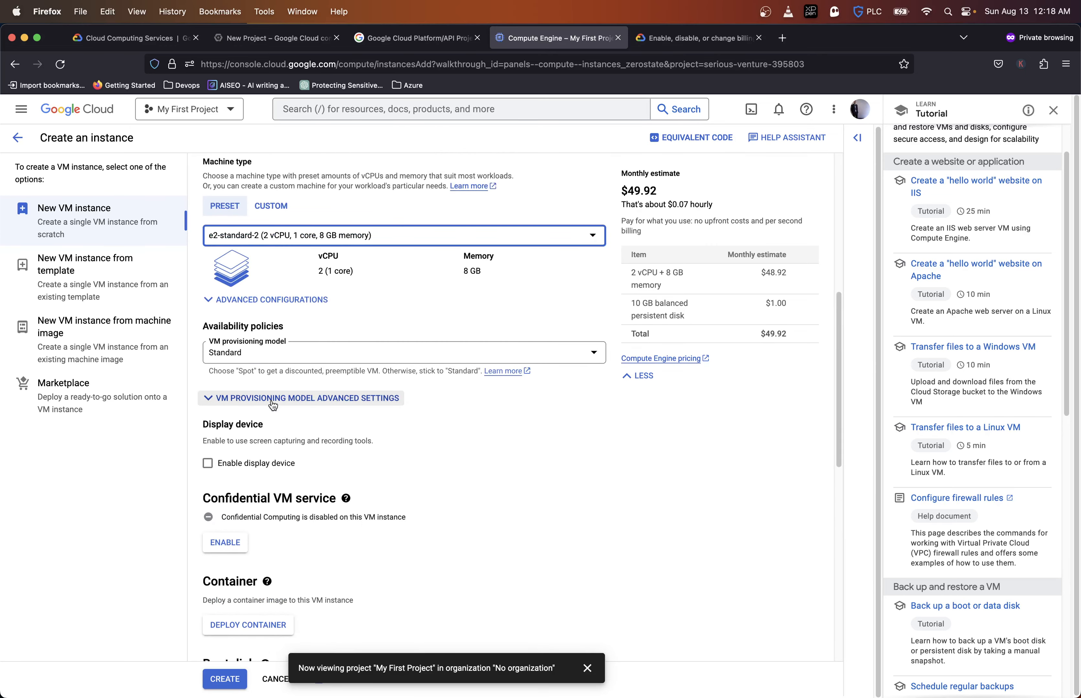
click(271, 398)
scroll(271, 399, down, 1)
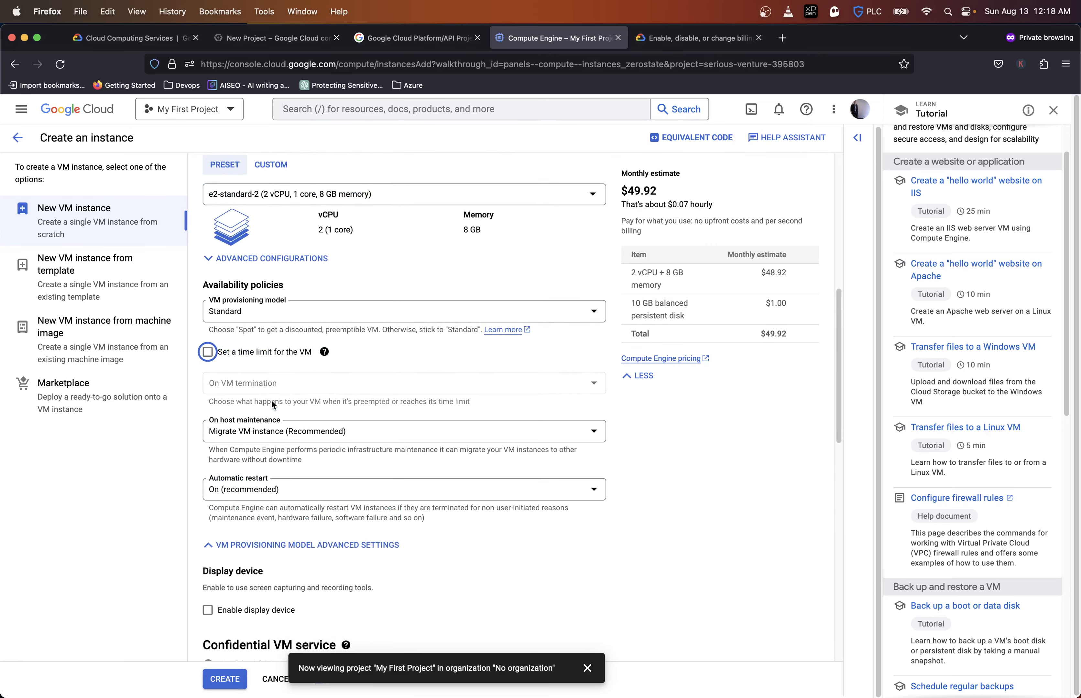
scroll(271, 386, up, 2)
click(271, 349)
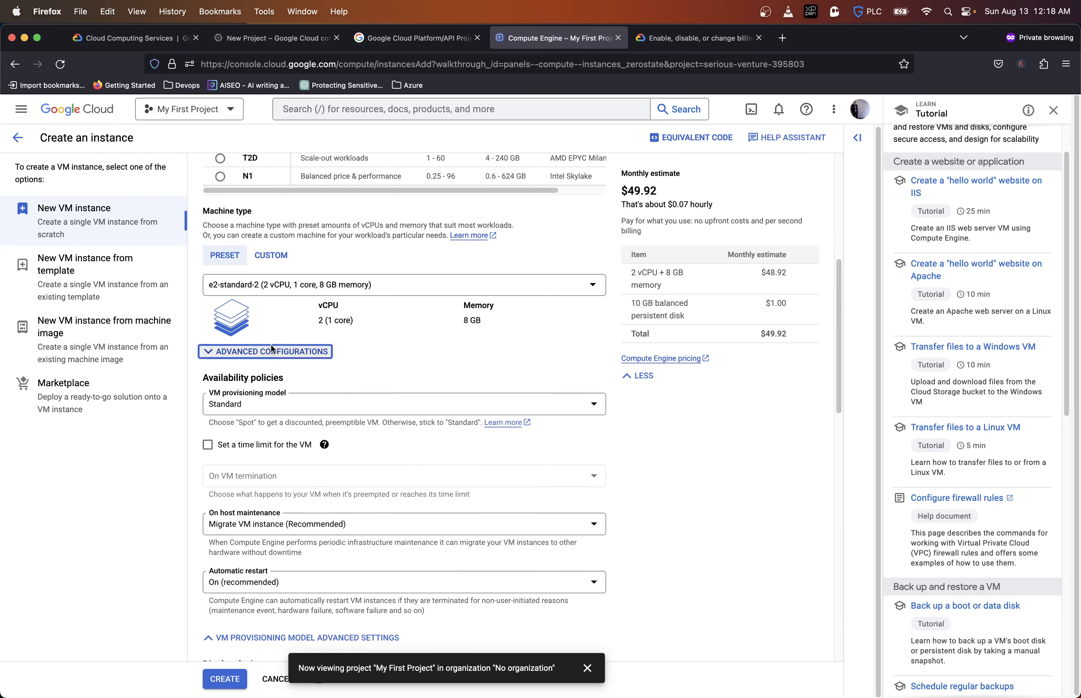
scroll(256, 399, up, 7)
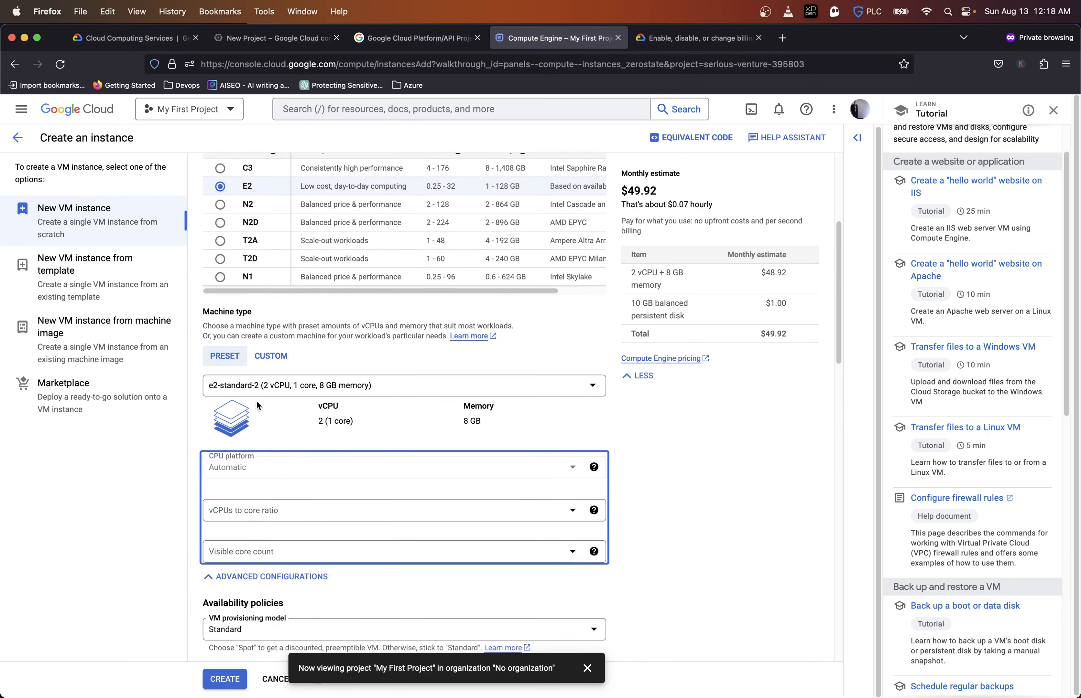
scroll(257, 405, up, 2)
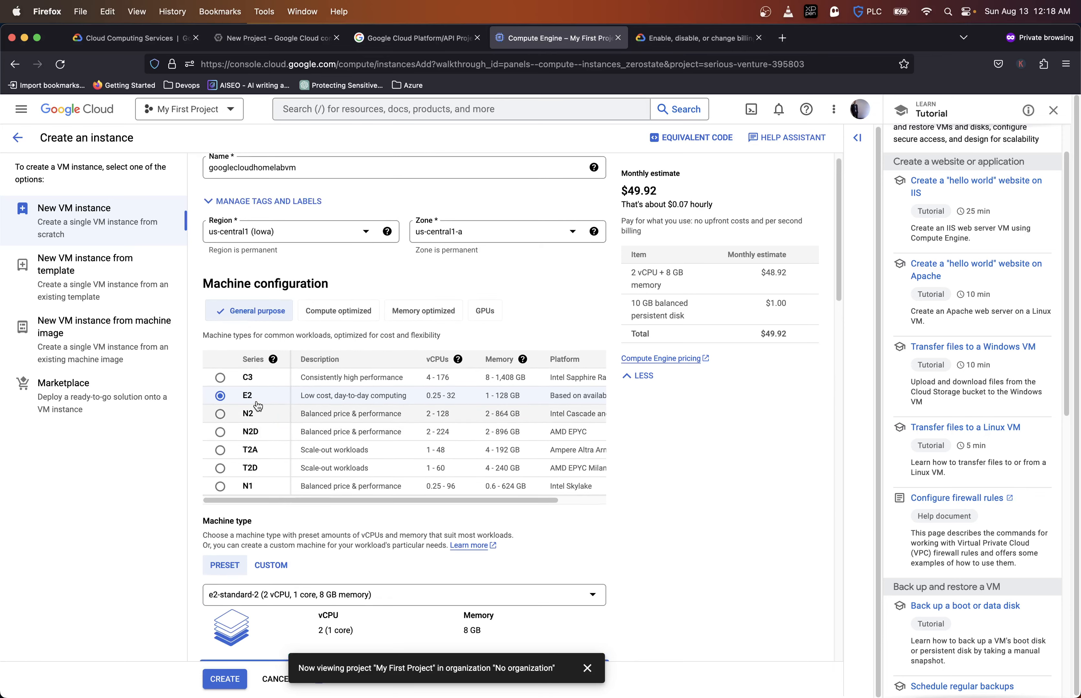
Step: Expand the instance's advanced options and examine the networking settings, including network performance and network interfaces
scroll(258, 406, down, 15)
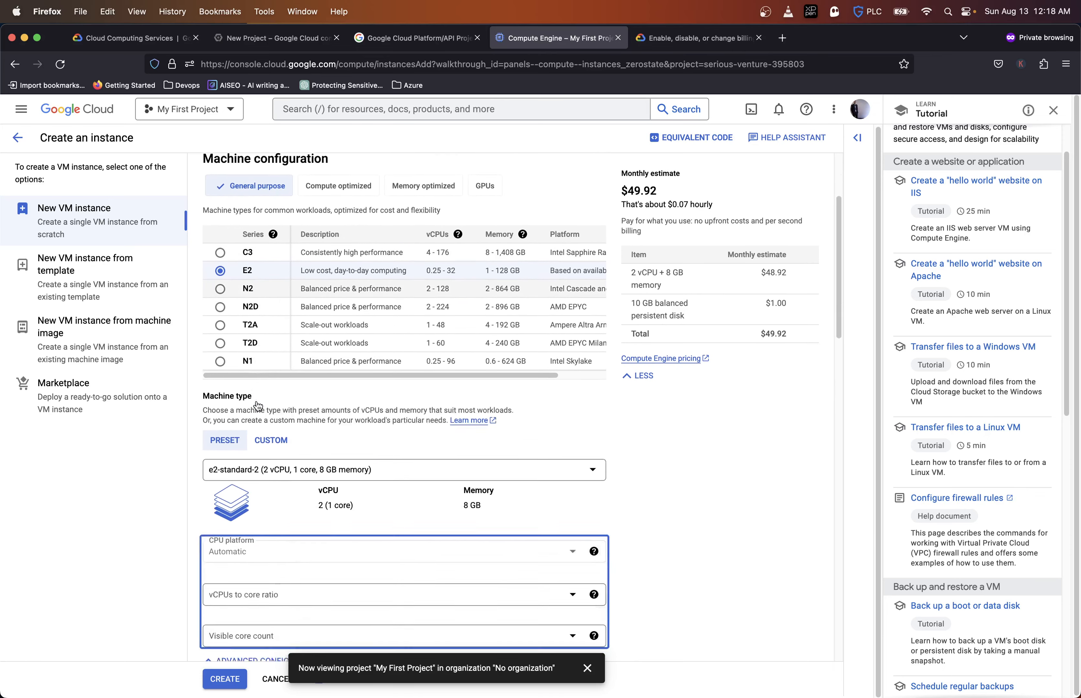
scroll(258, 406, down, 10)
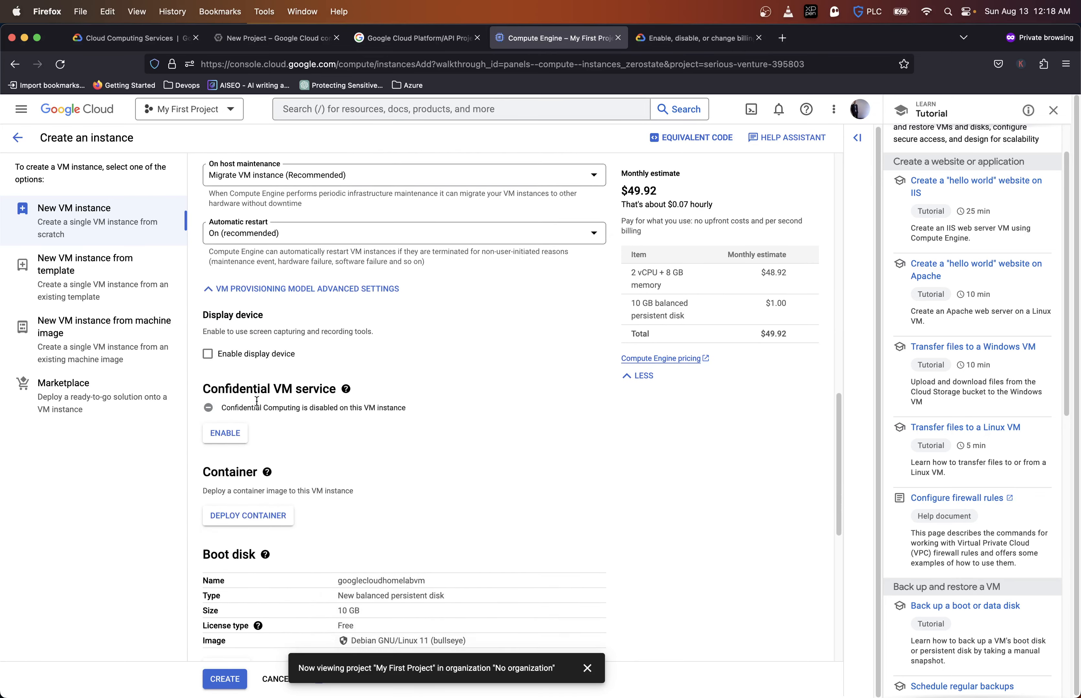
scroll(257, 406, down, 1)
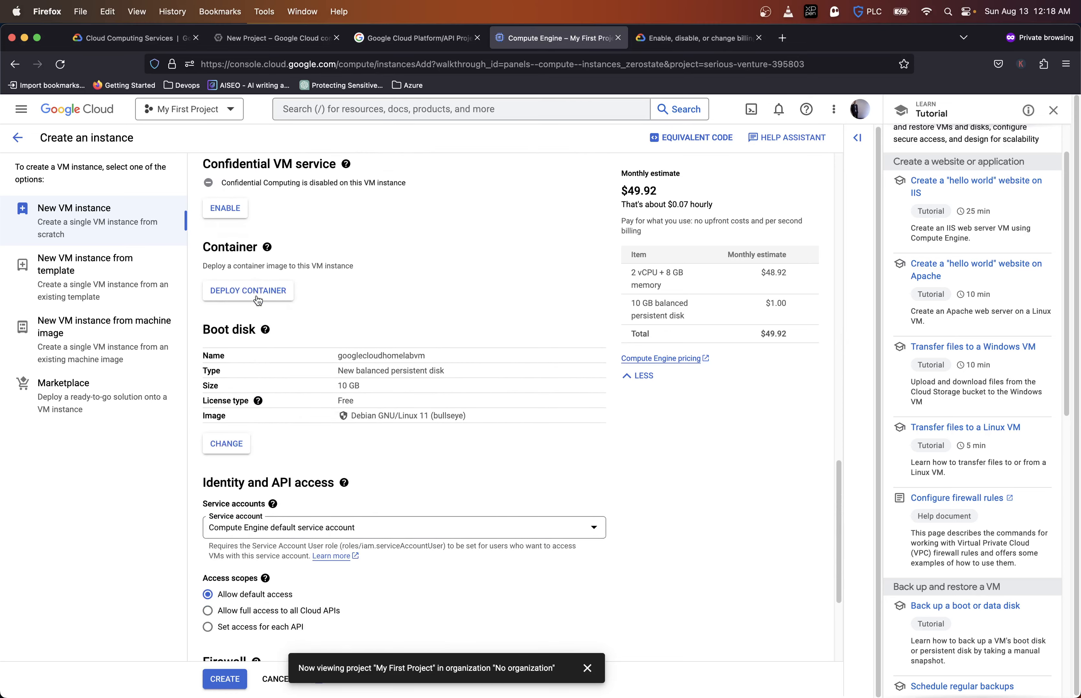
mouse_move(258, 401)
scroll(277, 545, down, 5)
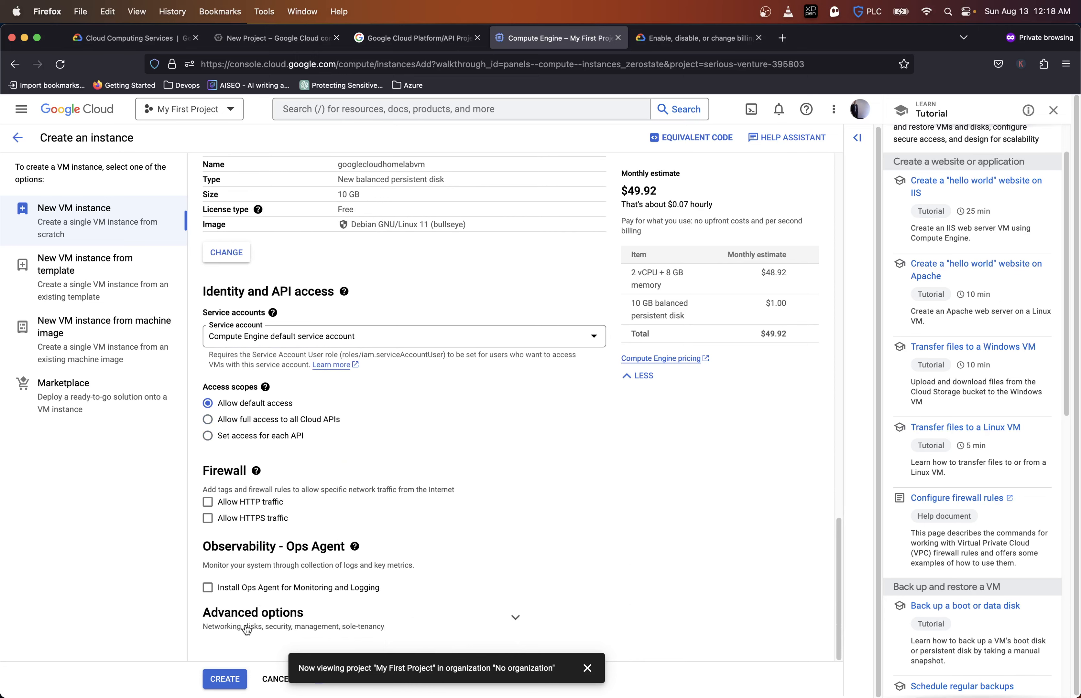
click(248, 623)
scroll(247, 630, down, 4)
scroll(246, 630, down, 2)
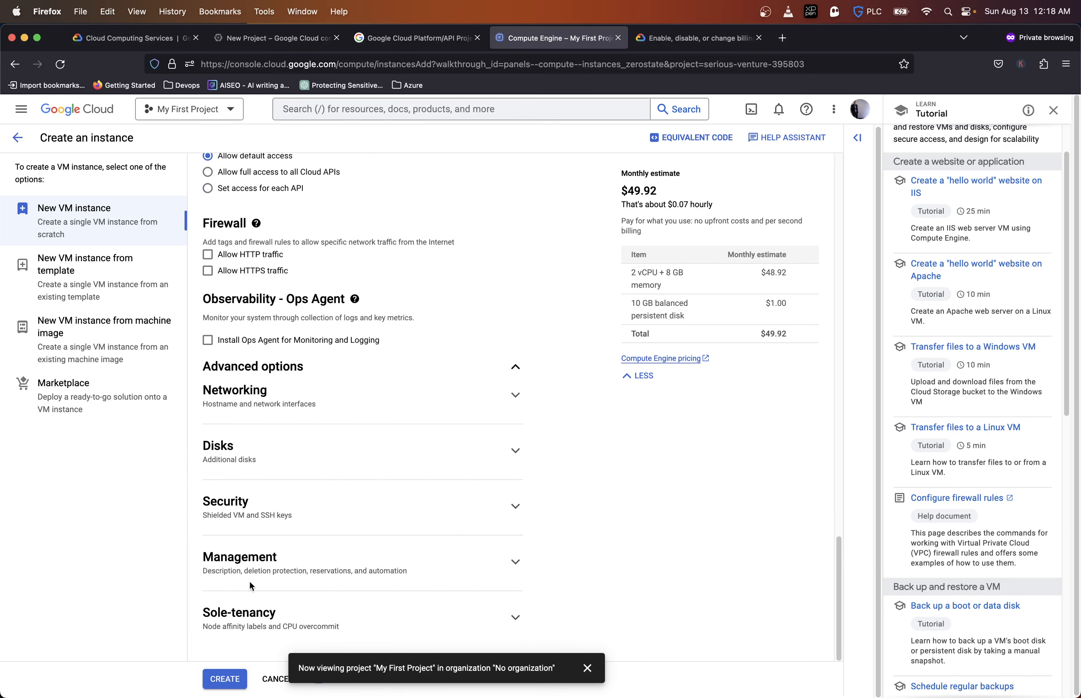
click(268, 407)
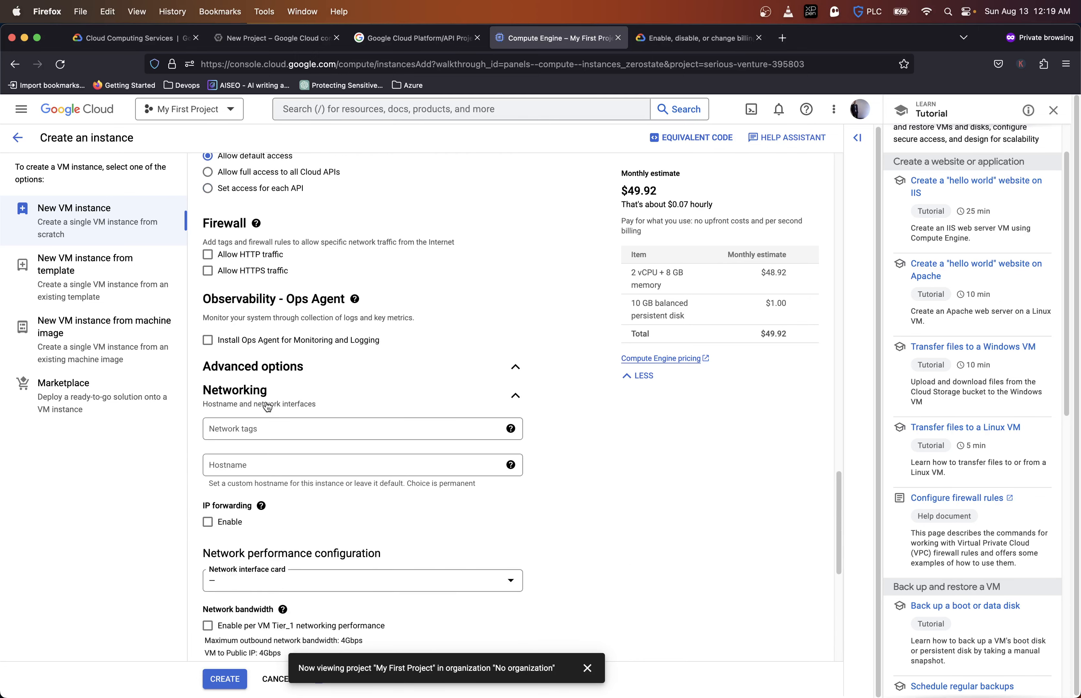
scroll(266, 379, down, 6)
scroll(266, 377, down, 3)
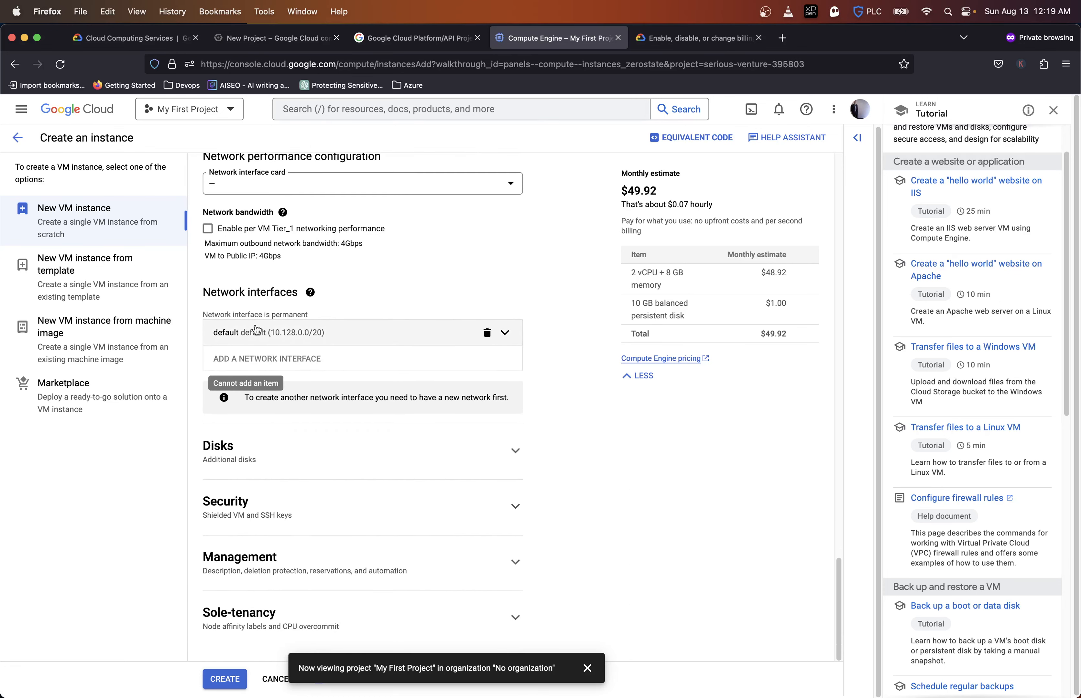
scroll(269, 452, down, 1)
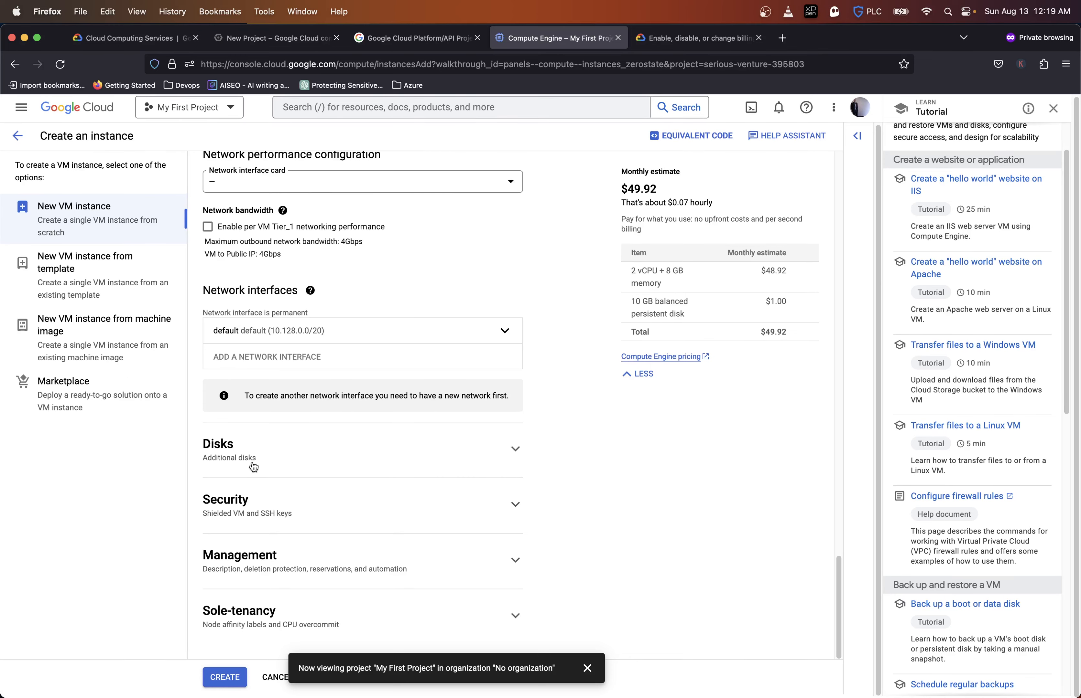
Step: Expand the additional disks and security sections and examine the disk and Shielded VM options
click(271, 453)
scroll(252, 481, down, 1)
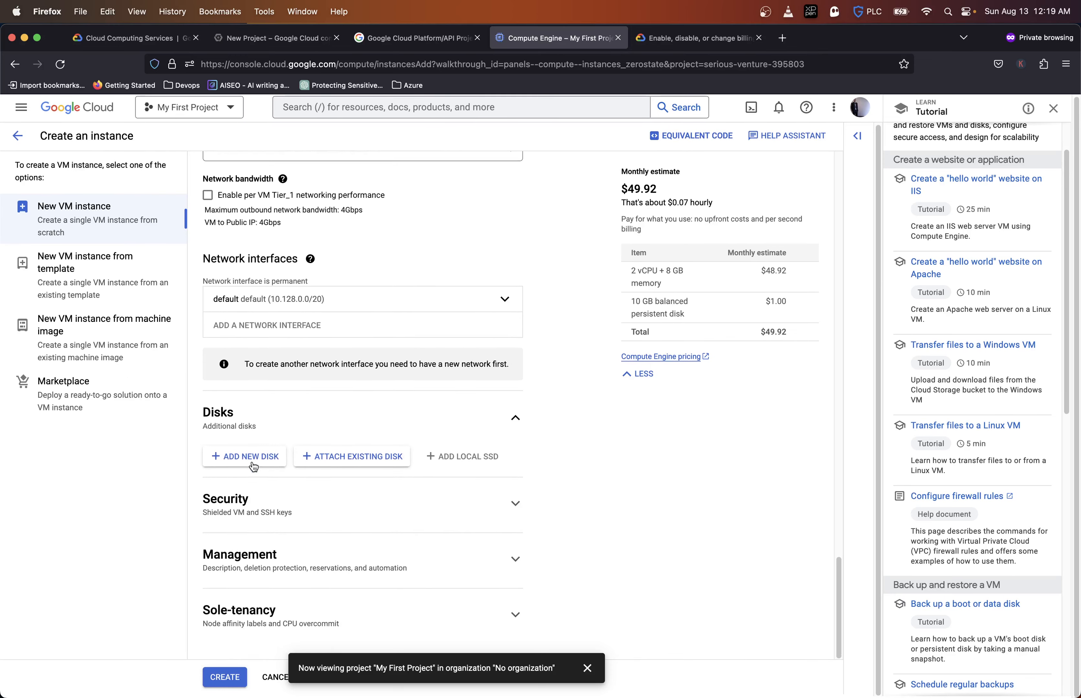
click(247, 499)
scroll(248, 497, down, 5)
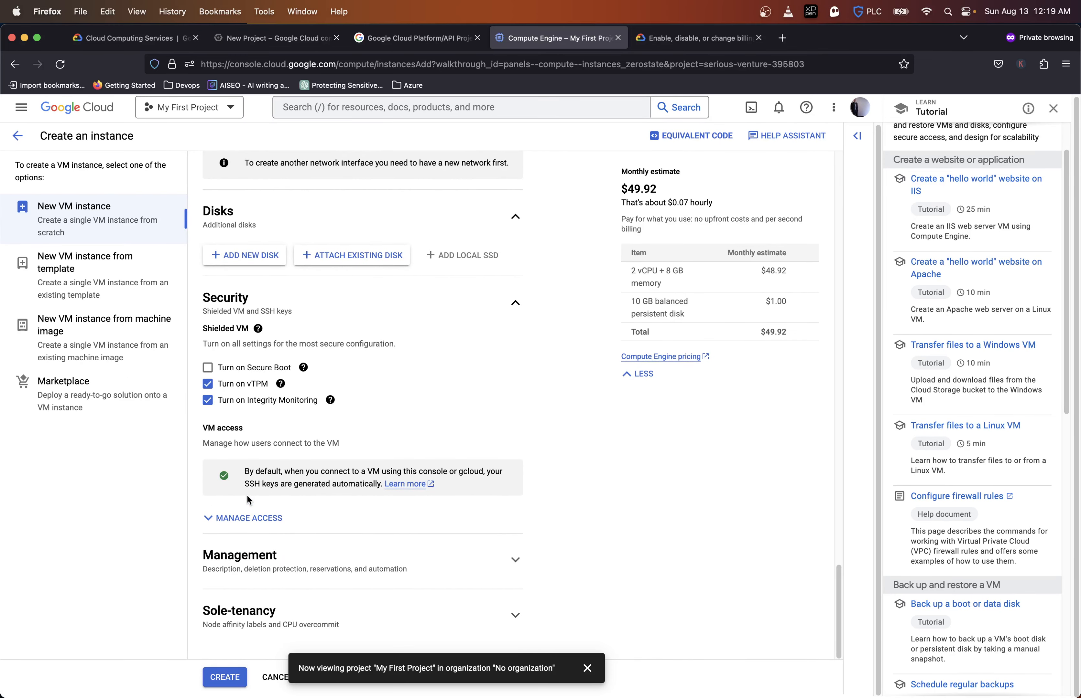
Step: Expand the management and manage access settings, and examine the SSH key, deletion protection, startup script, metadata and data encryption options
click(248, 555)
scroll(249, 553, down, 1)
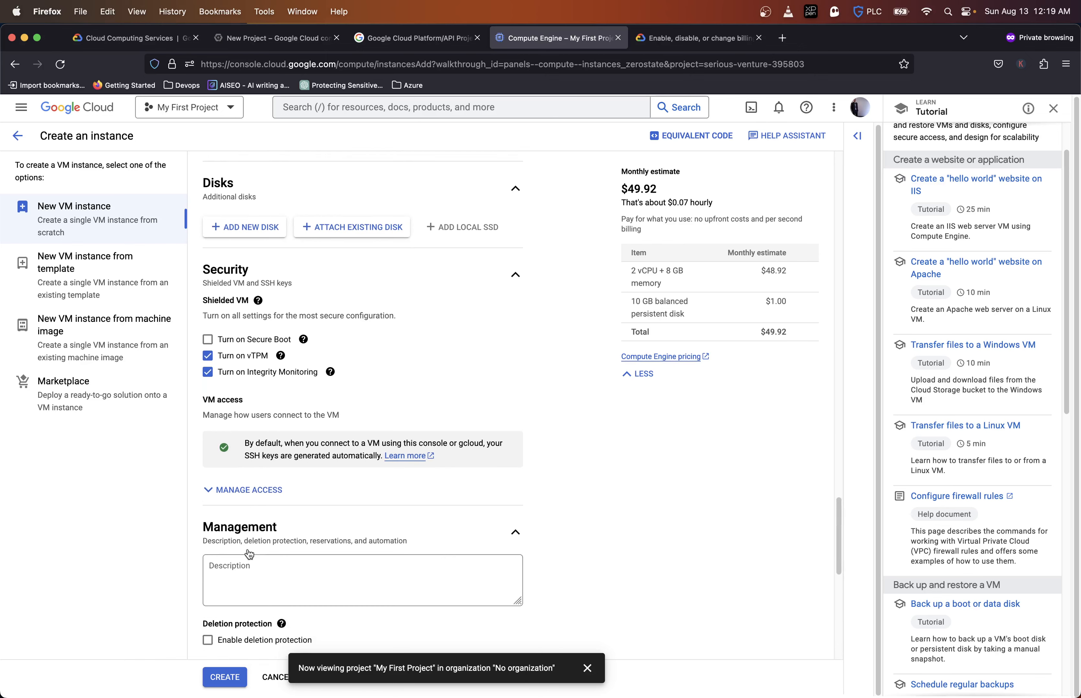
click(249, 480)
scroll(250, 477, down, 2)
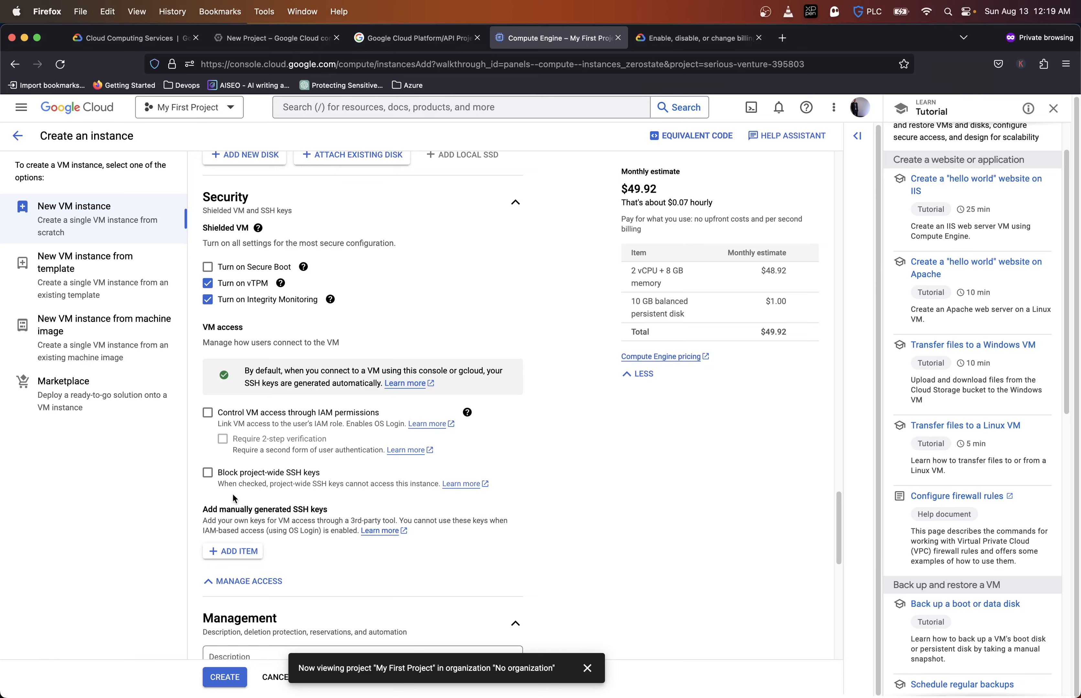
scroll(233, 482, down, 1)
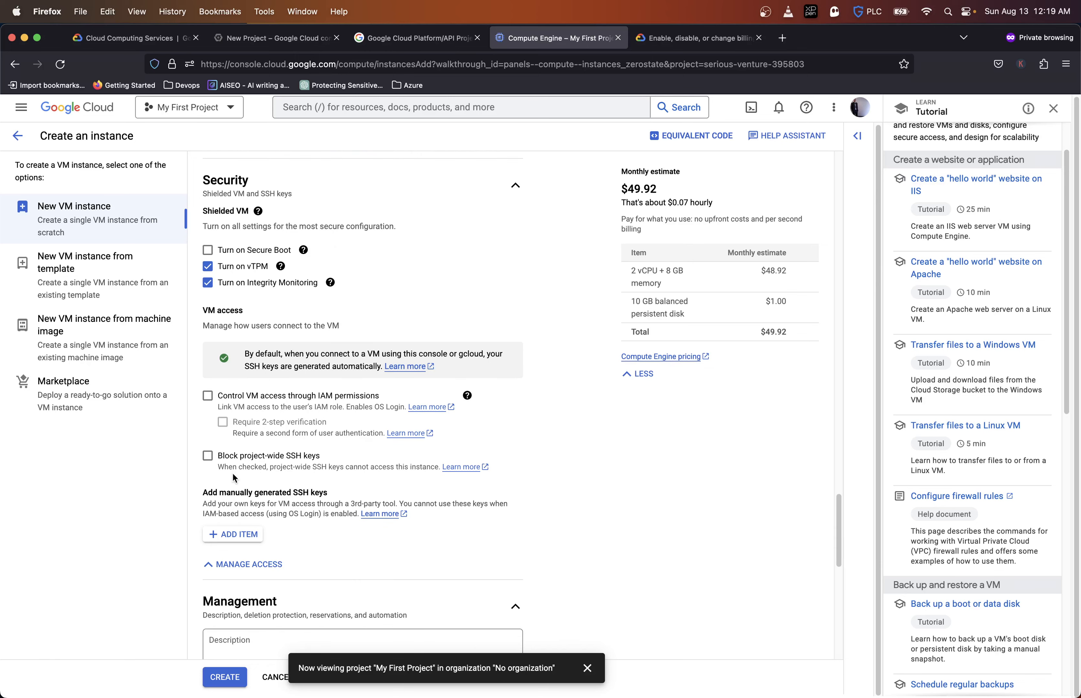
scroll(232, 472, down, 1)
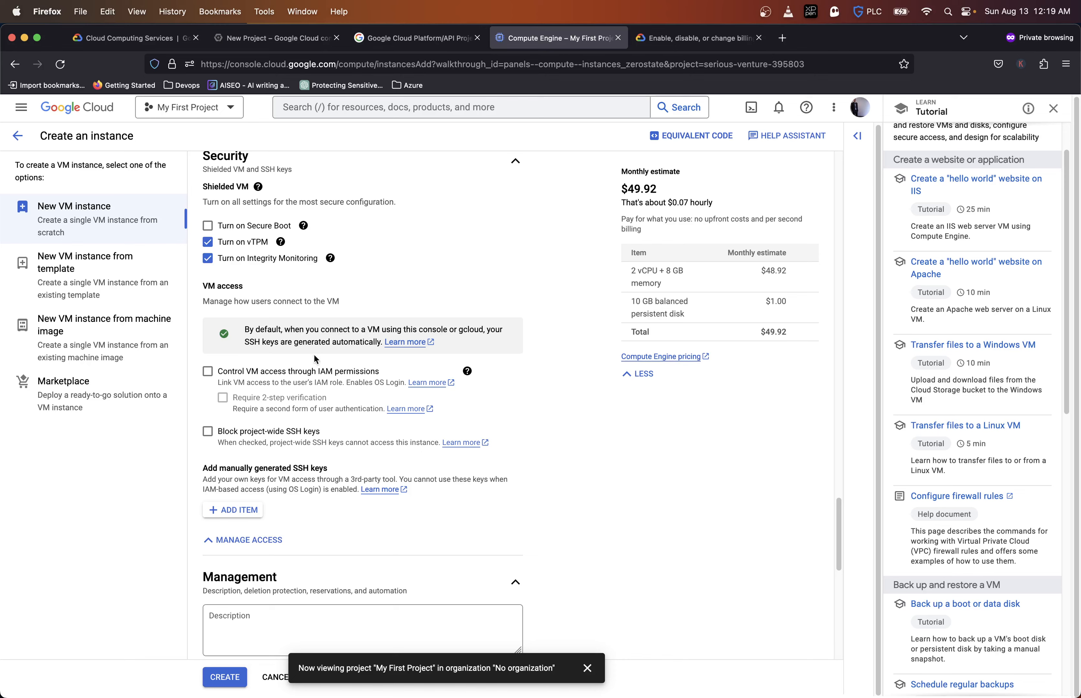
scroll(283, 386, down, 3)
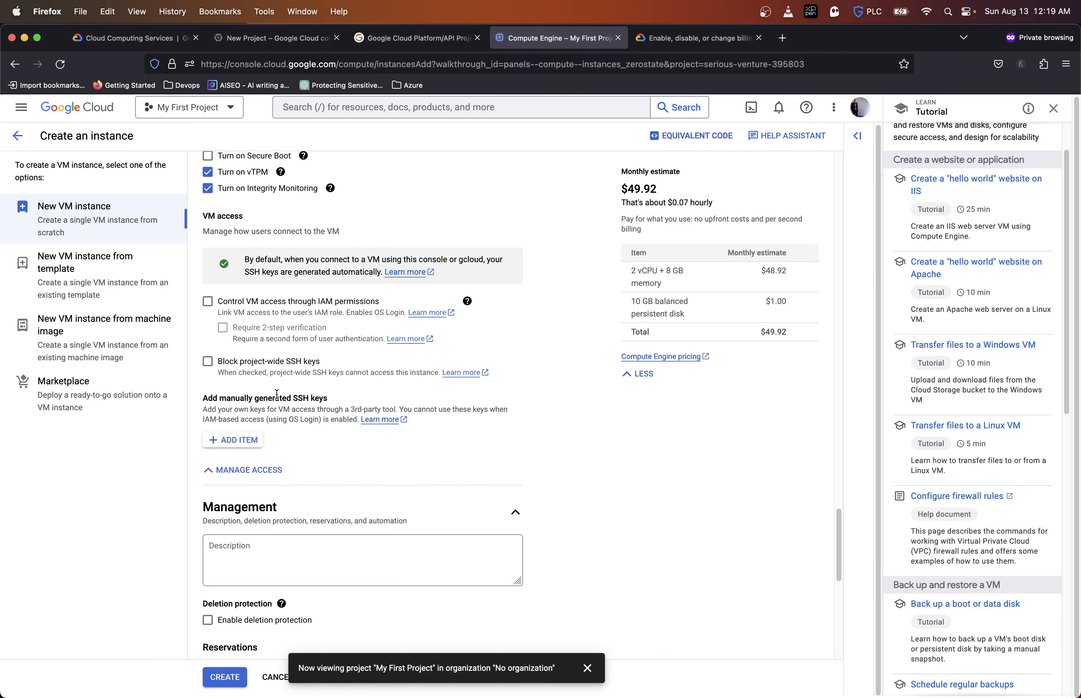
scroll(255, 411, down, 4)
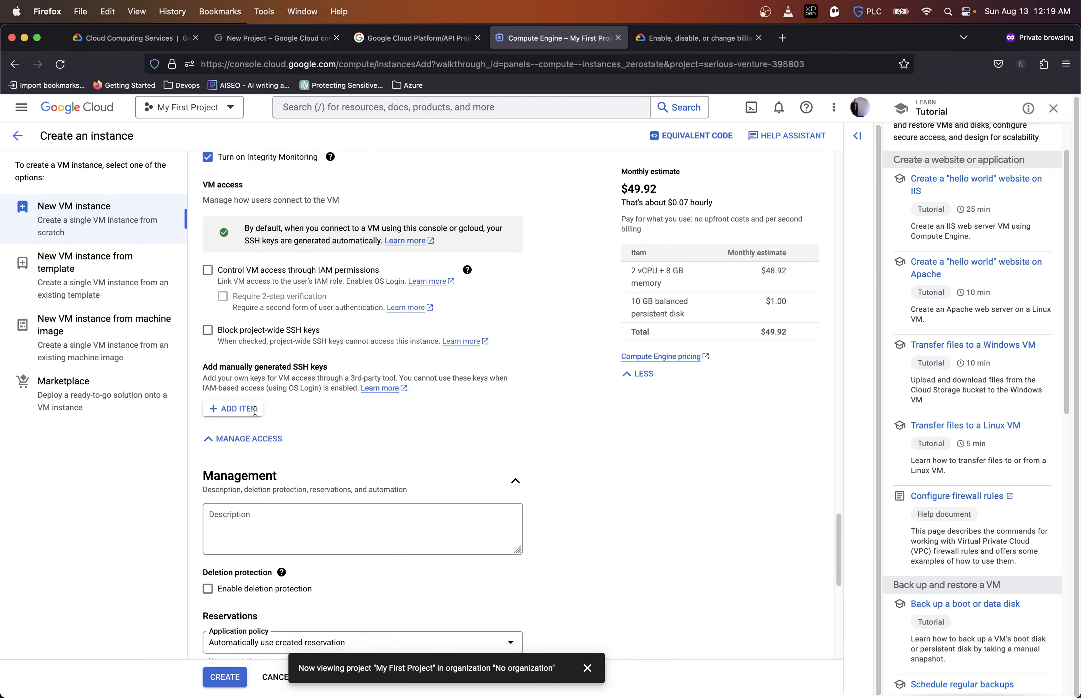
scroll(256, 416, down, 10)
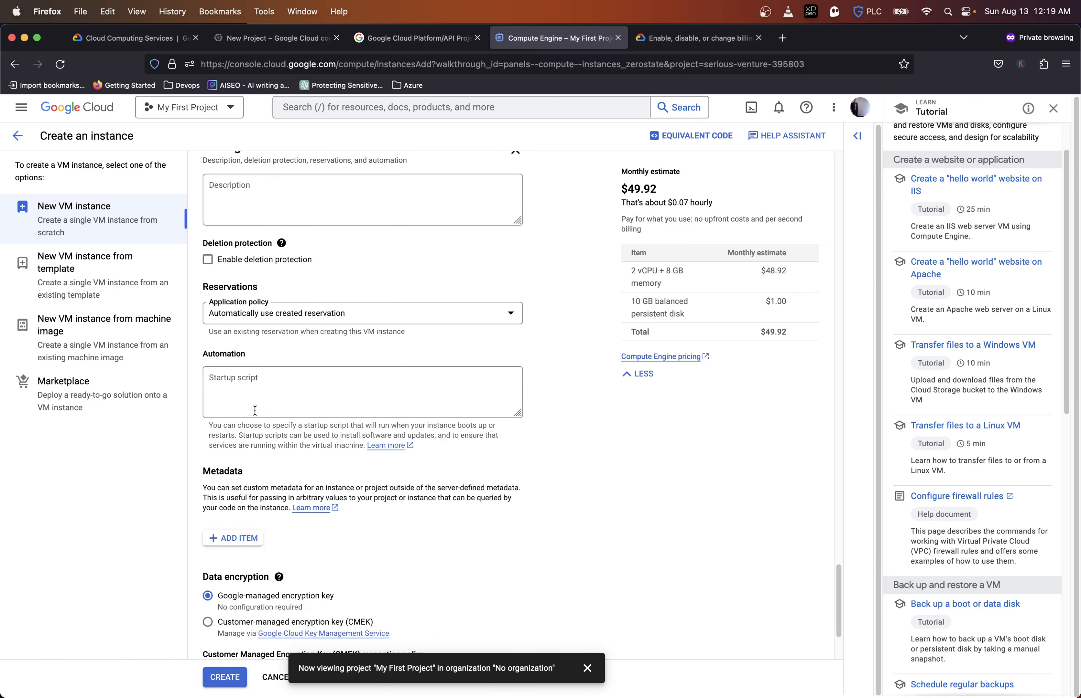
scroll(255, 410, down, 5)
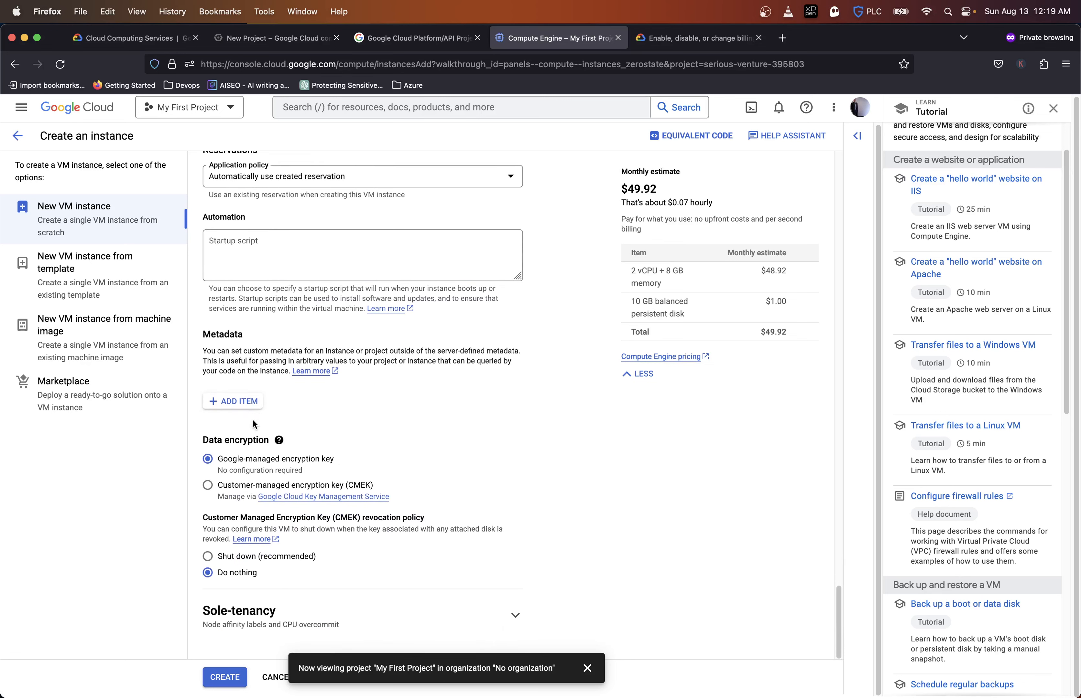
Step: Open the VM's boot disk settings and choose Windows Server as the operating system from the public images
scroll(233, 580, up, 15)
scroll(234, 582, up, 10)
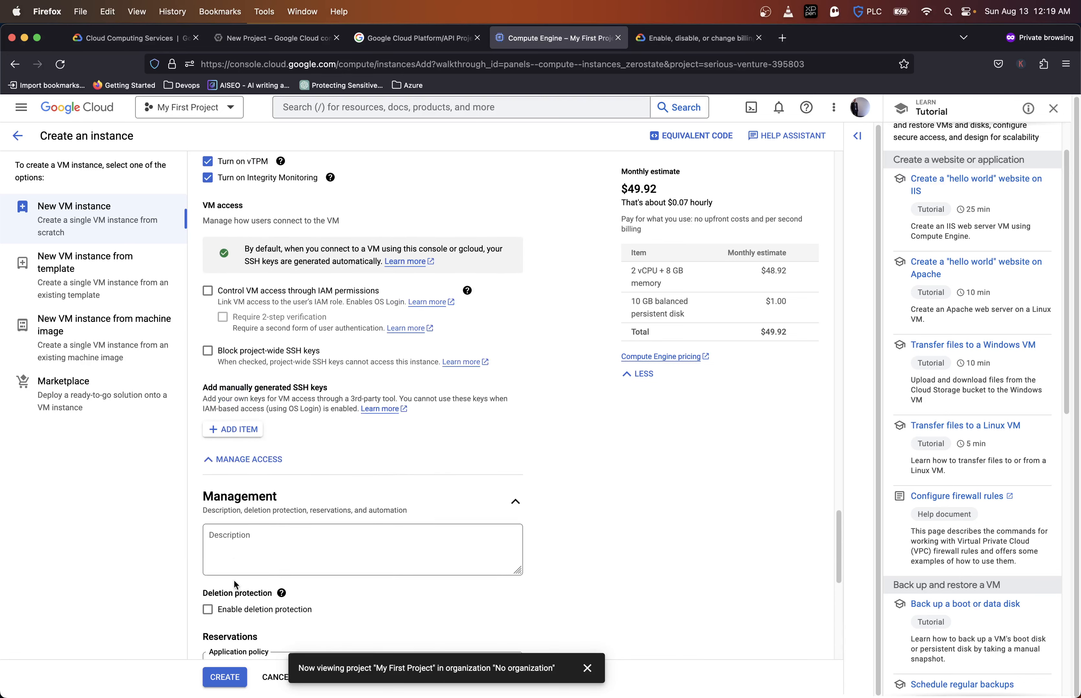
scroll(235, 586, up, 15)
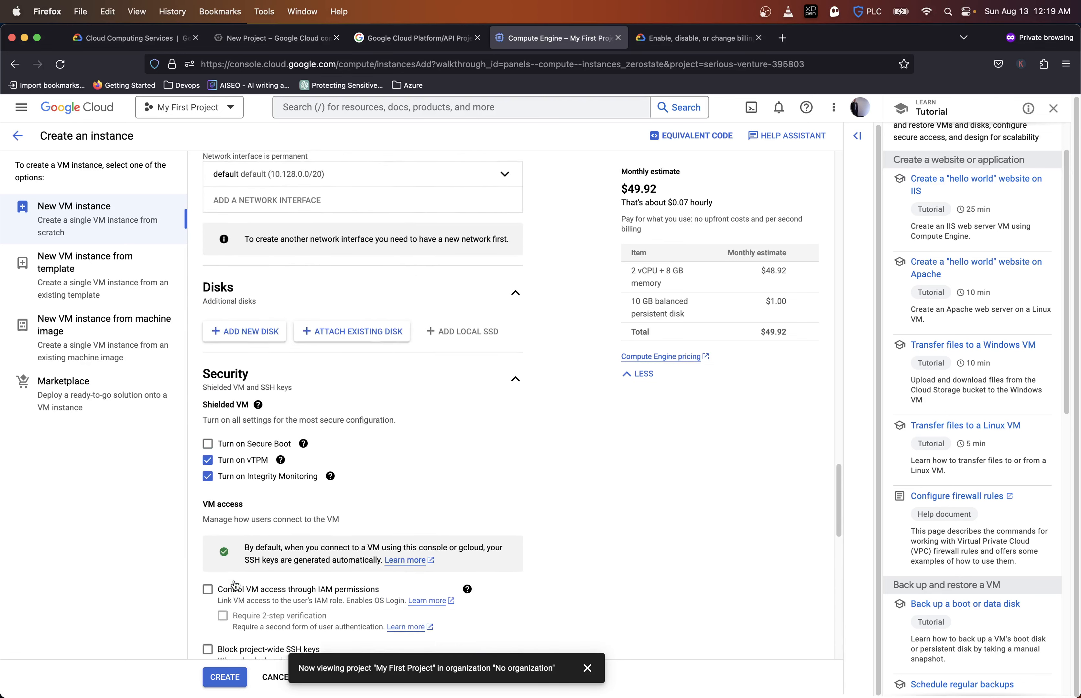
scroll(235, 586, up, 15)
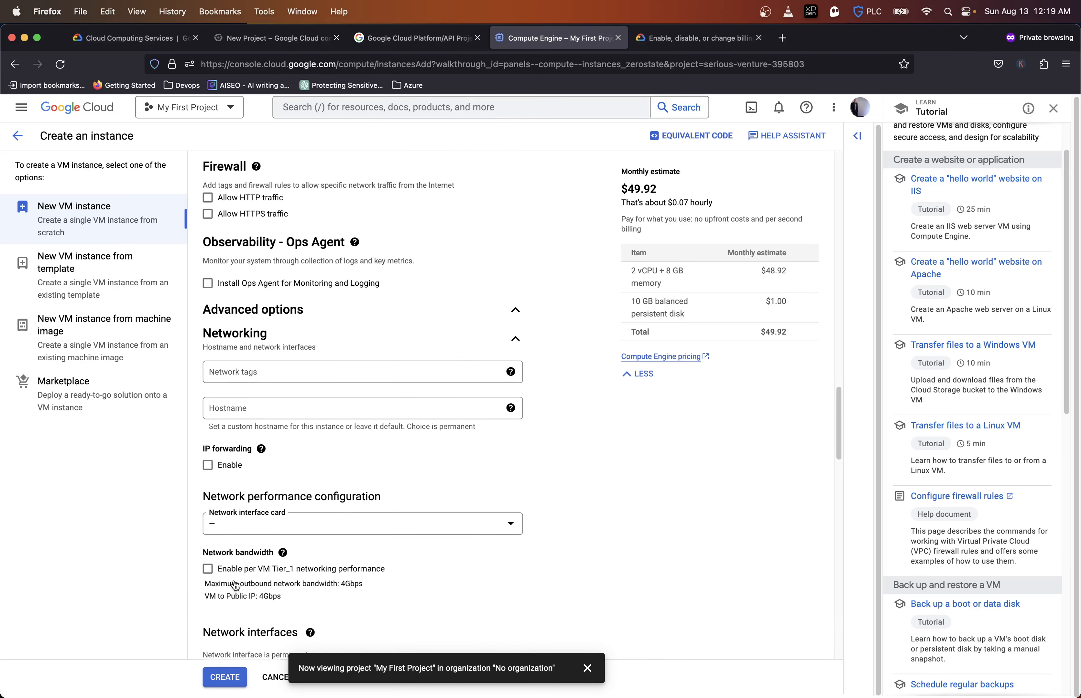
scroll(234, 582, up, 9)
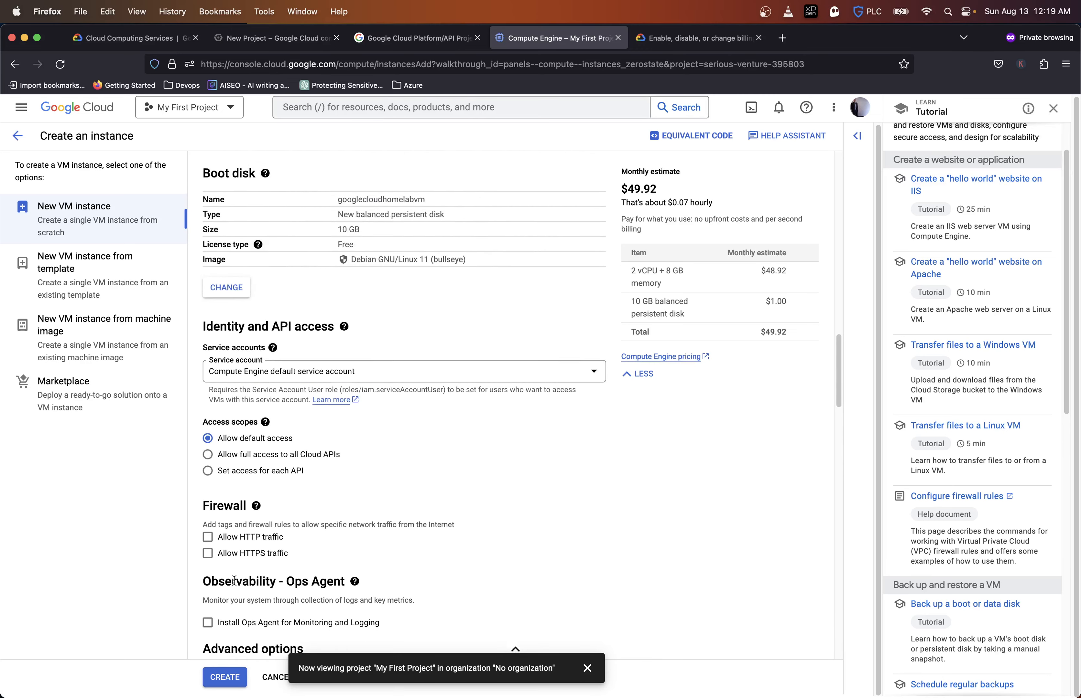
scroll(235, 584, up, 2)
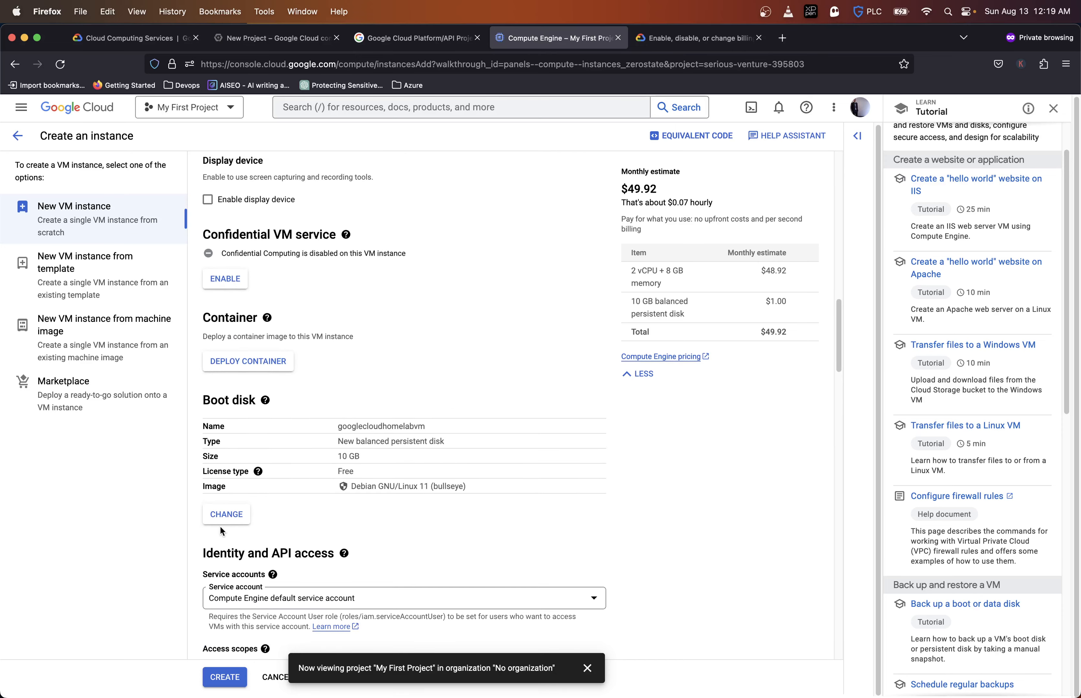
click(221, 515)
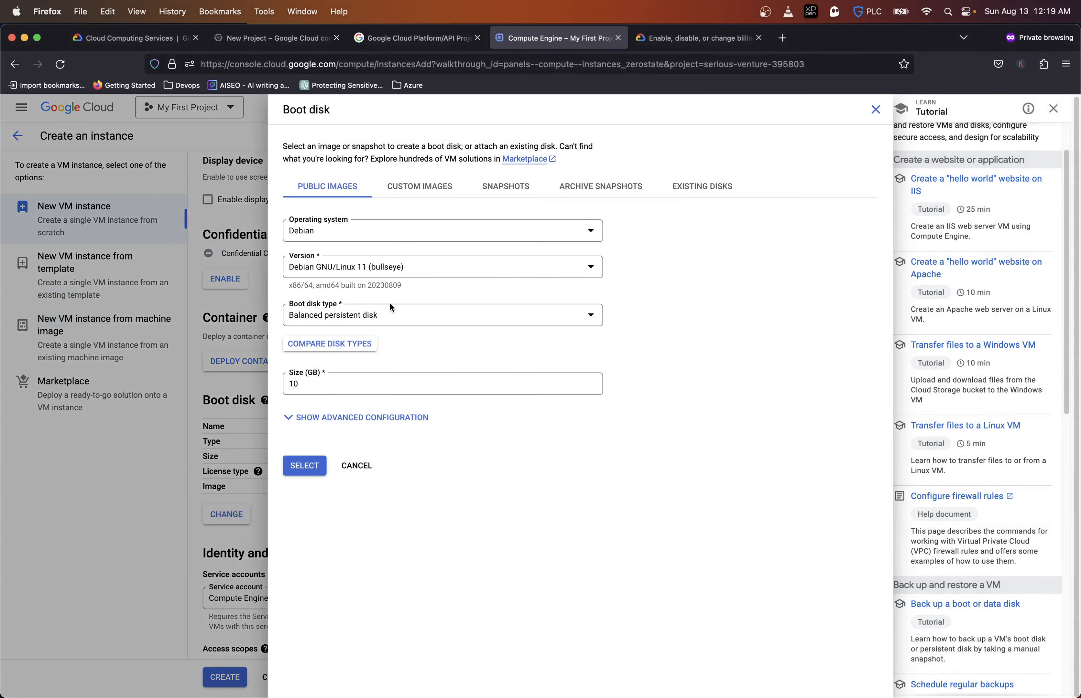
click(388, 232)
scroll(377, 364, down, 6)
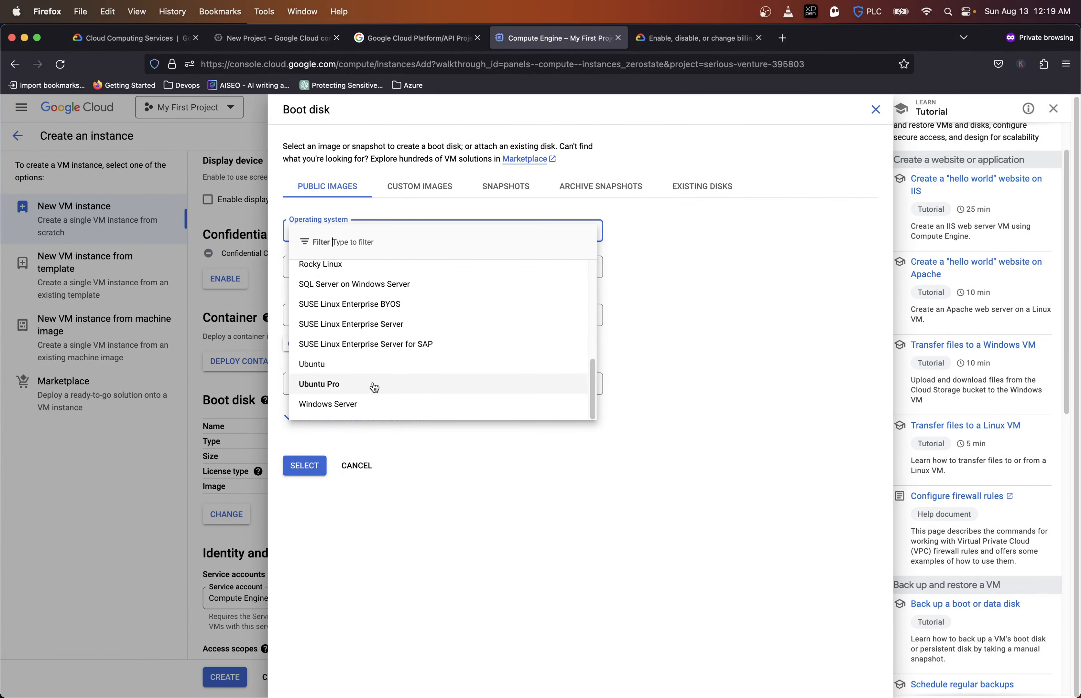
click(358, 406)
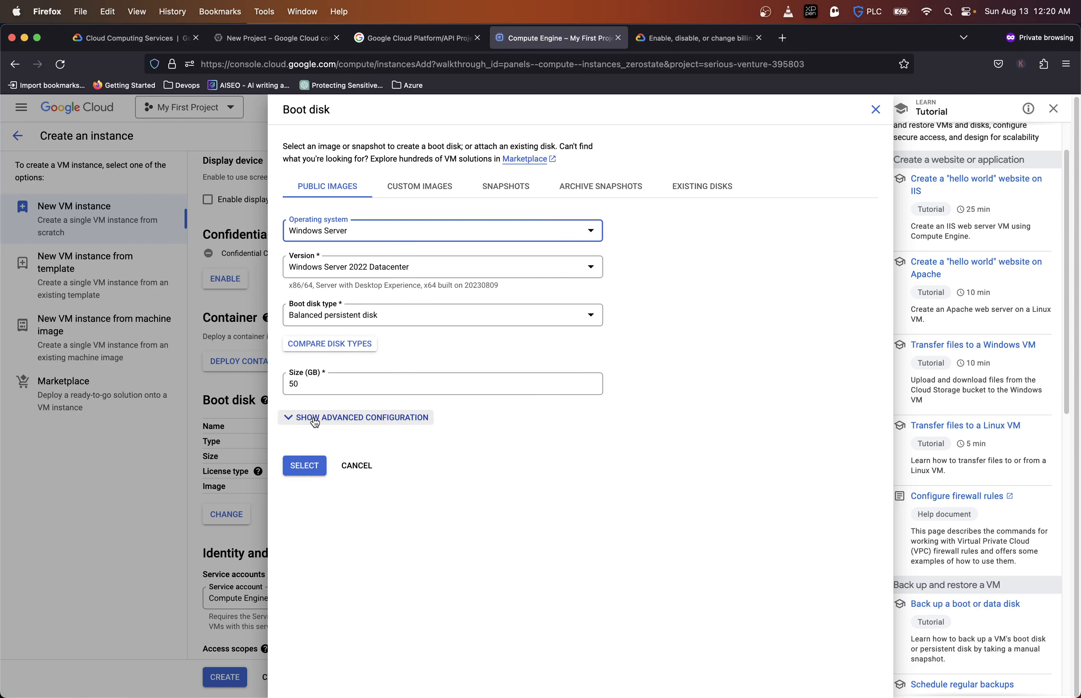
Step: Look over the custom images and the boot disk's advanced configuration, and apply the Windows Server 2022 Datacenter public image
click(417, 188)
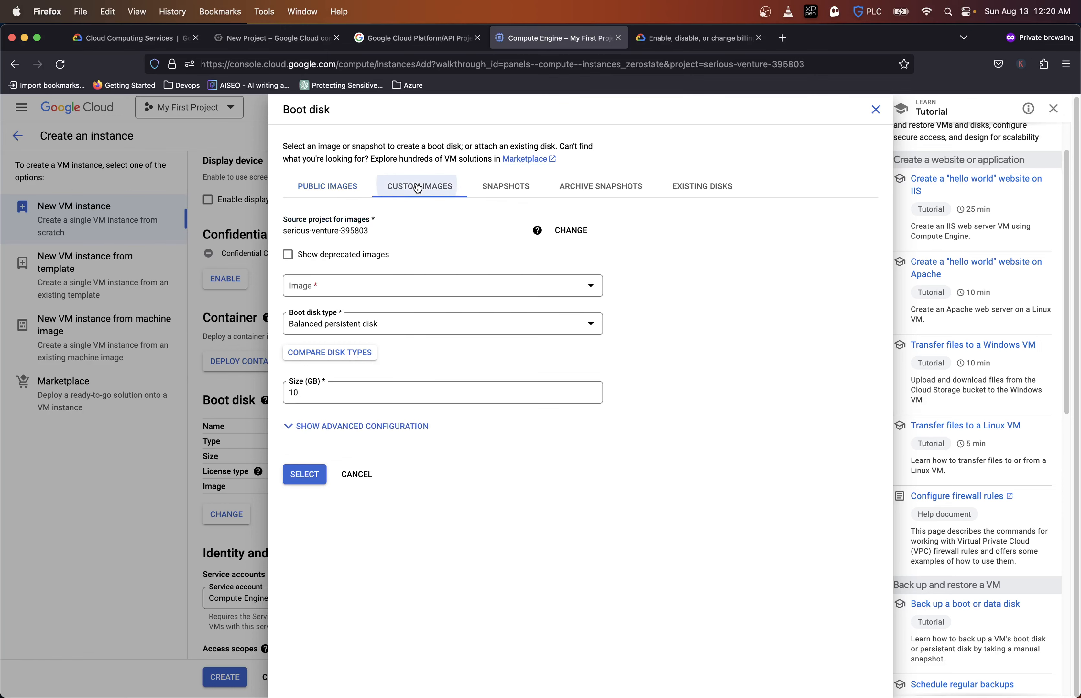
click(346, 187)
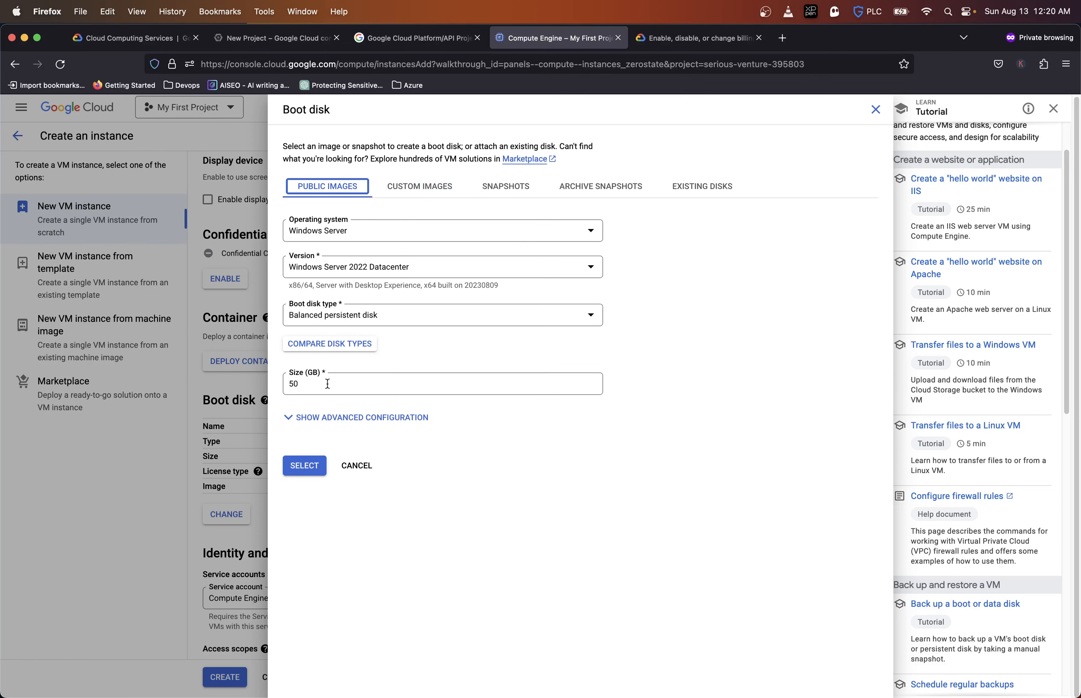
click(306, 428)
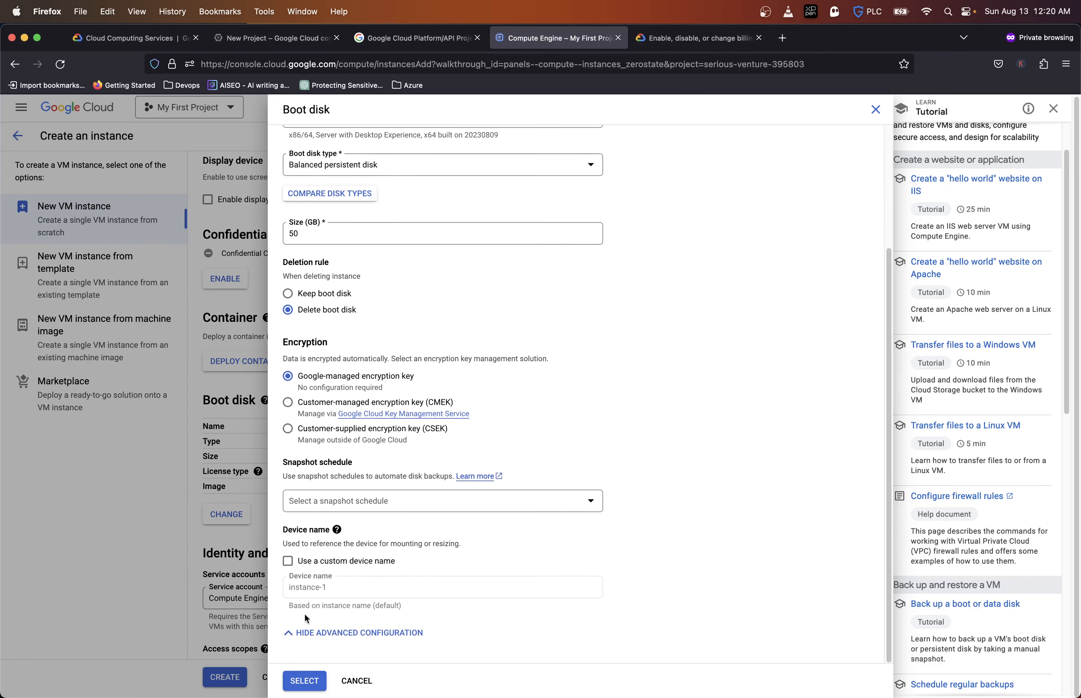
click(304, 681)
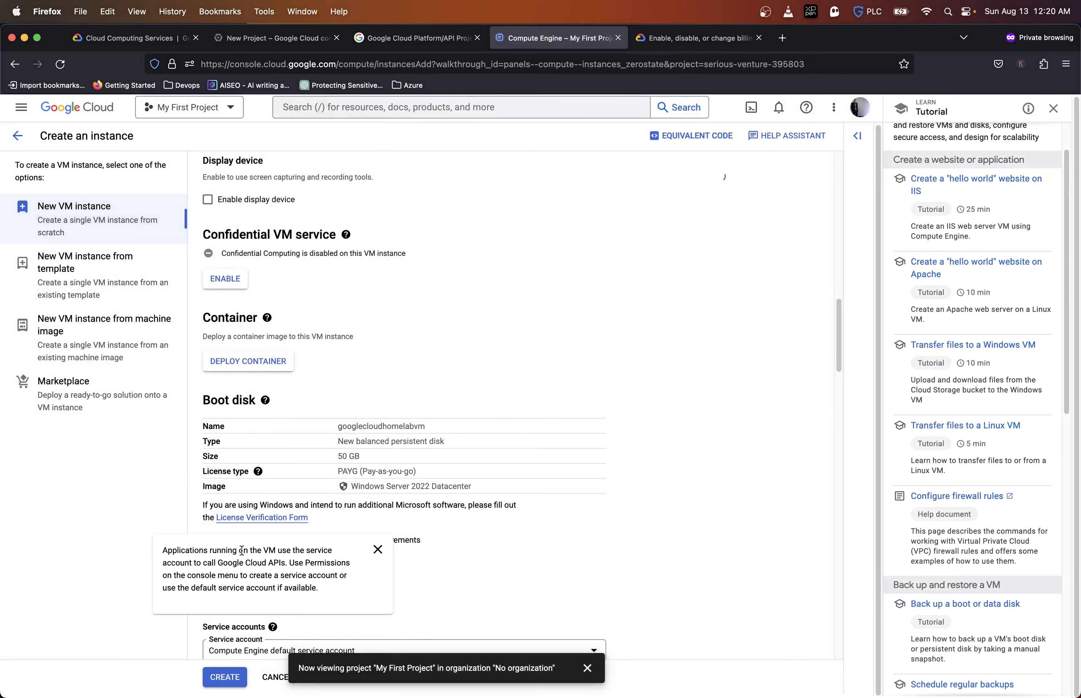
Step: Dismiss the project notification, review the remaining instance settings and create the VM
scroll(315, 501, down, 2)
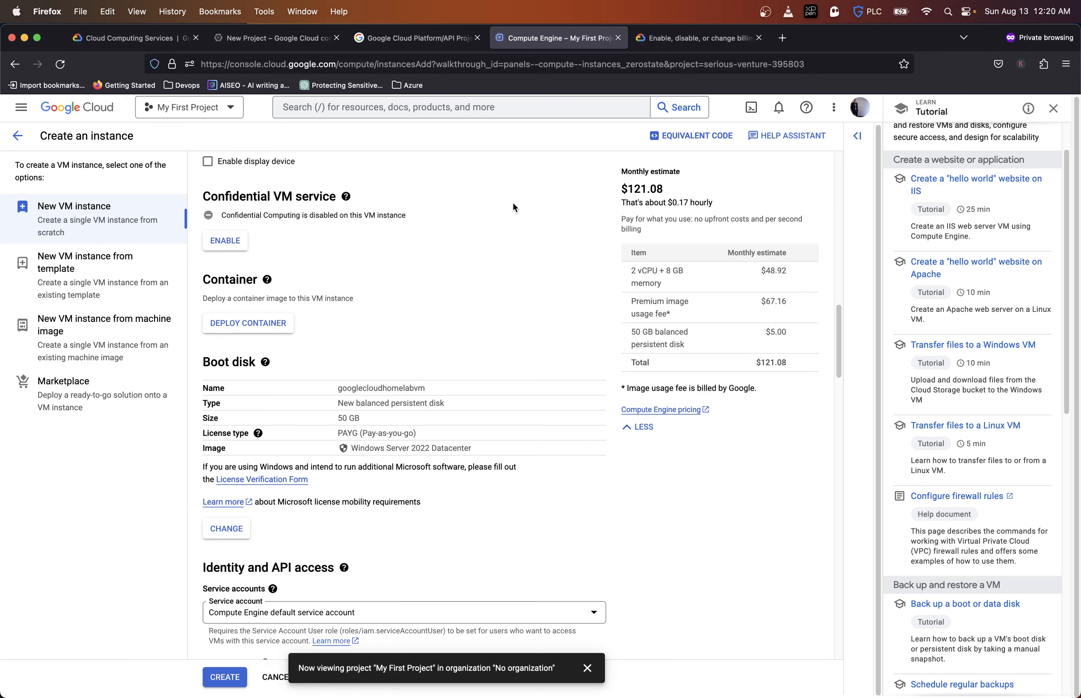
scroll(504, 227, down, 10)
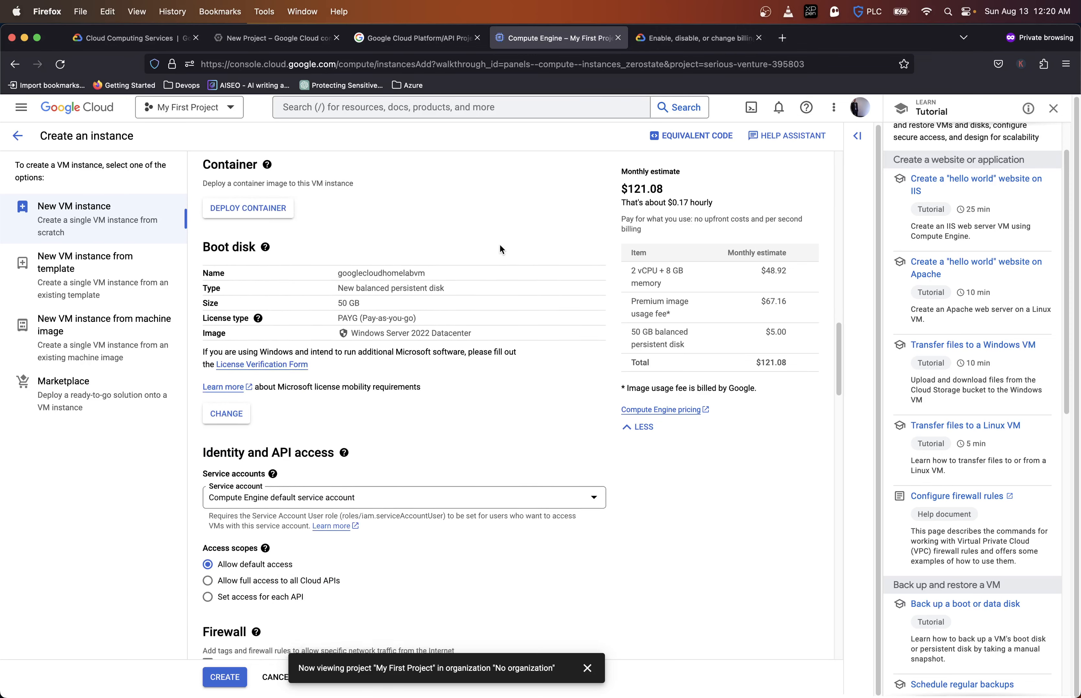
scroll(501, 238, down, 20)
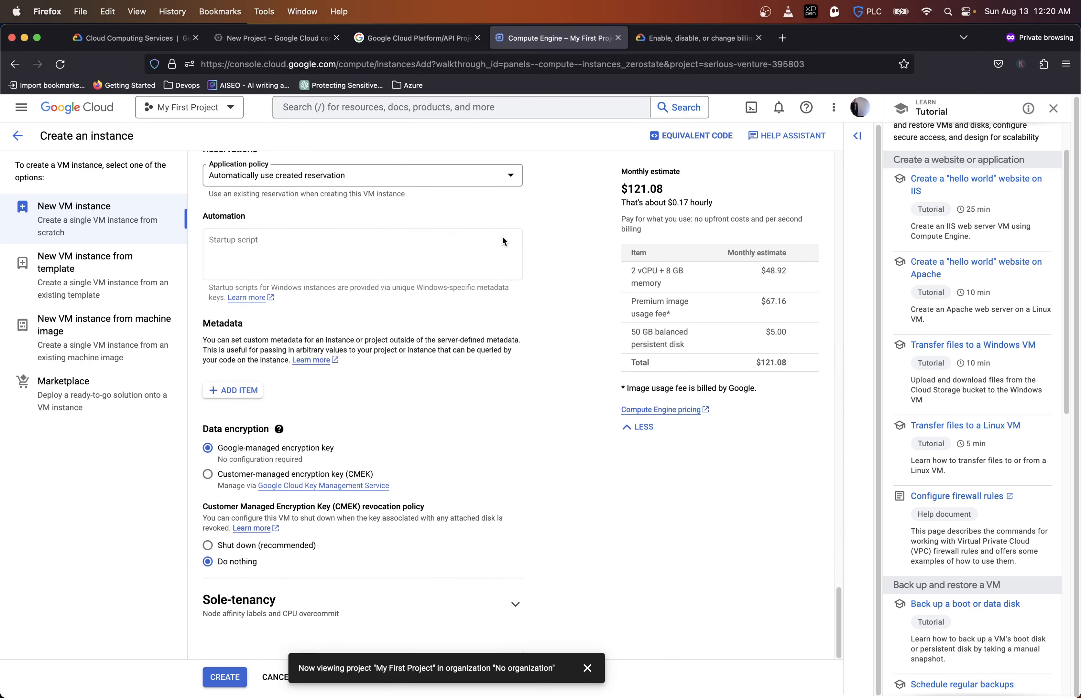
click(587, 668)
scroll(590, 673, up, 15)
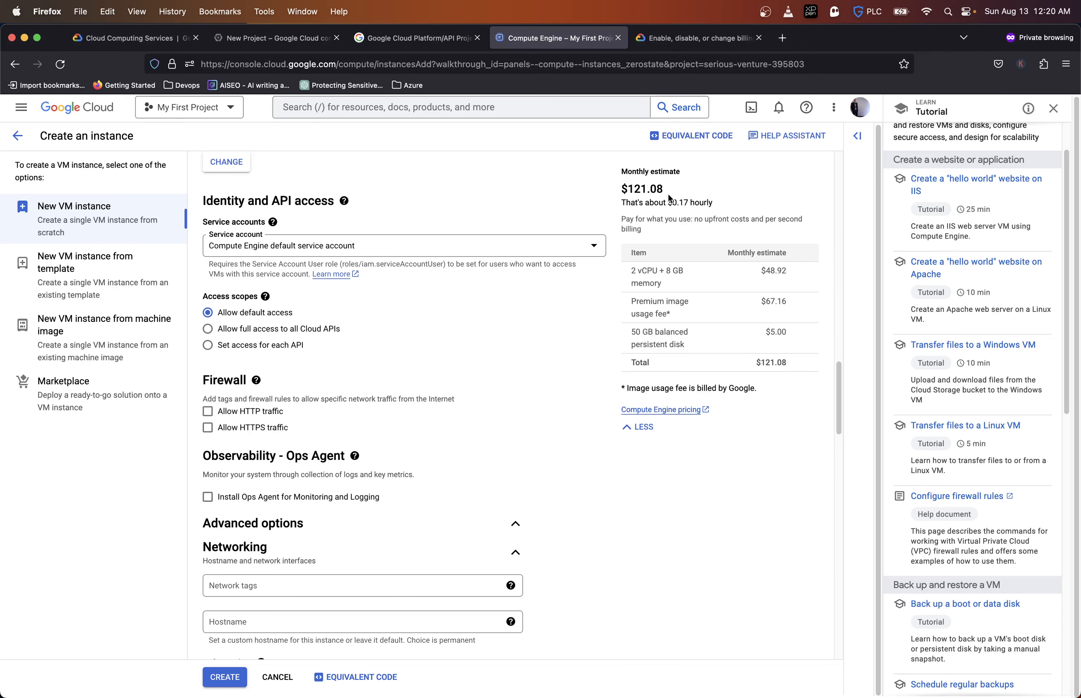
scroll(526, 361, down, 15)
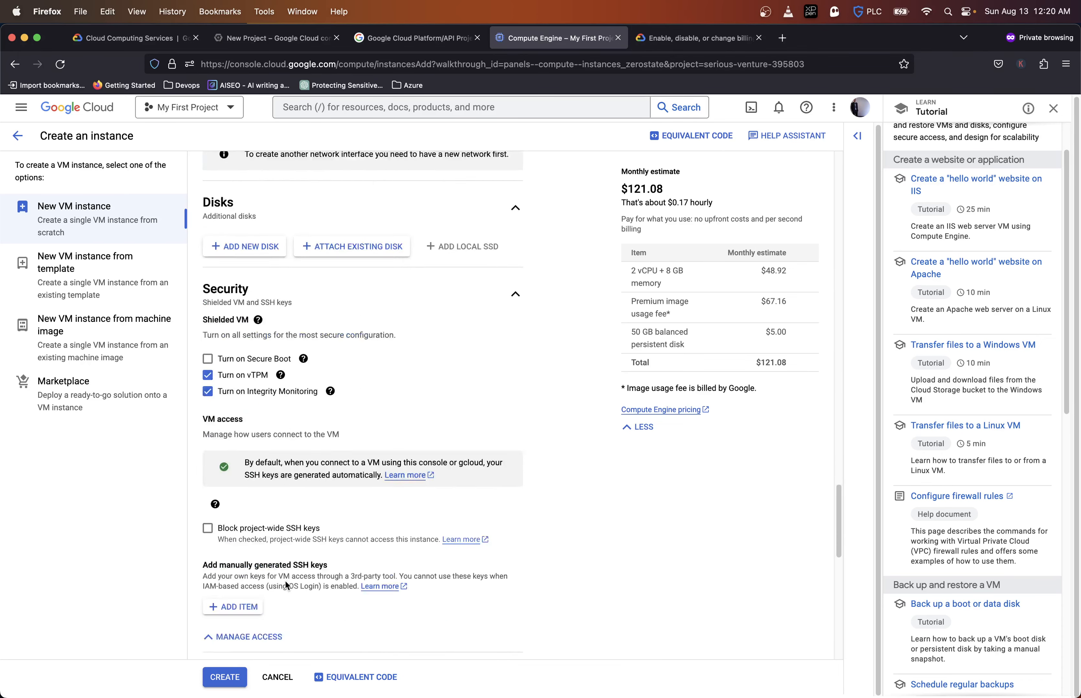
scroll(242, 628, down, 5)
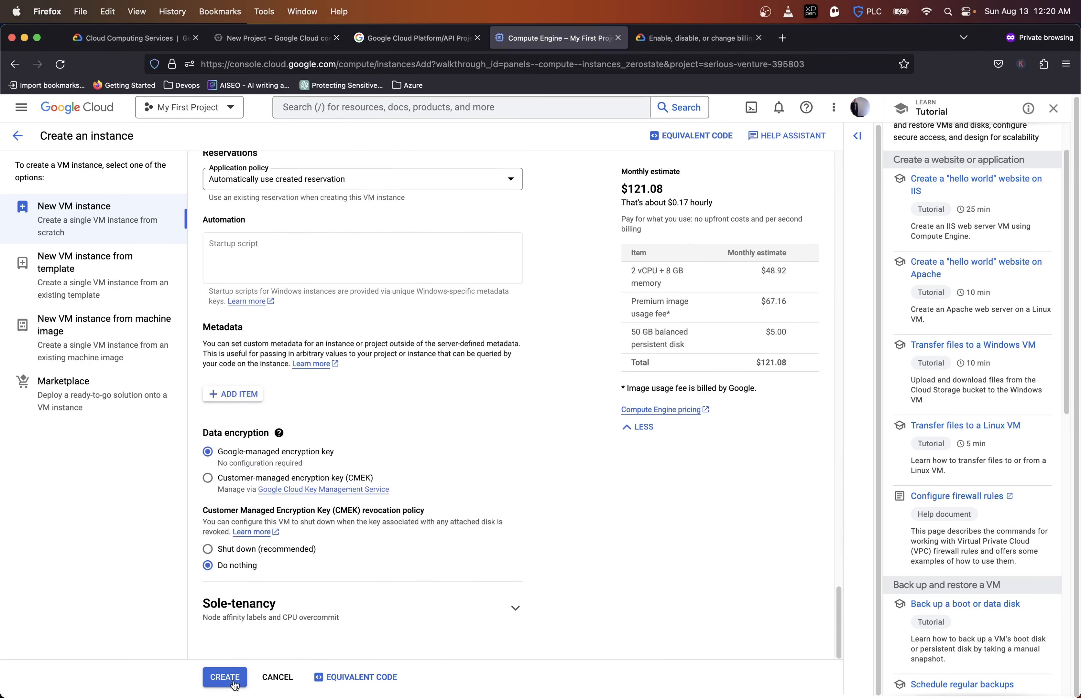
click(231, 673)
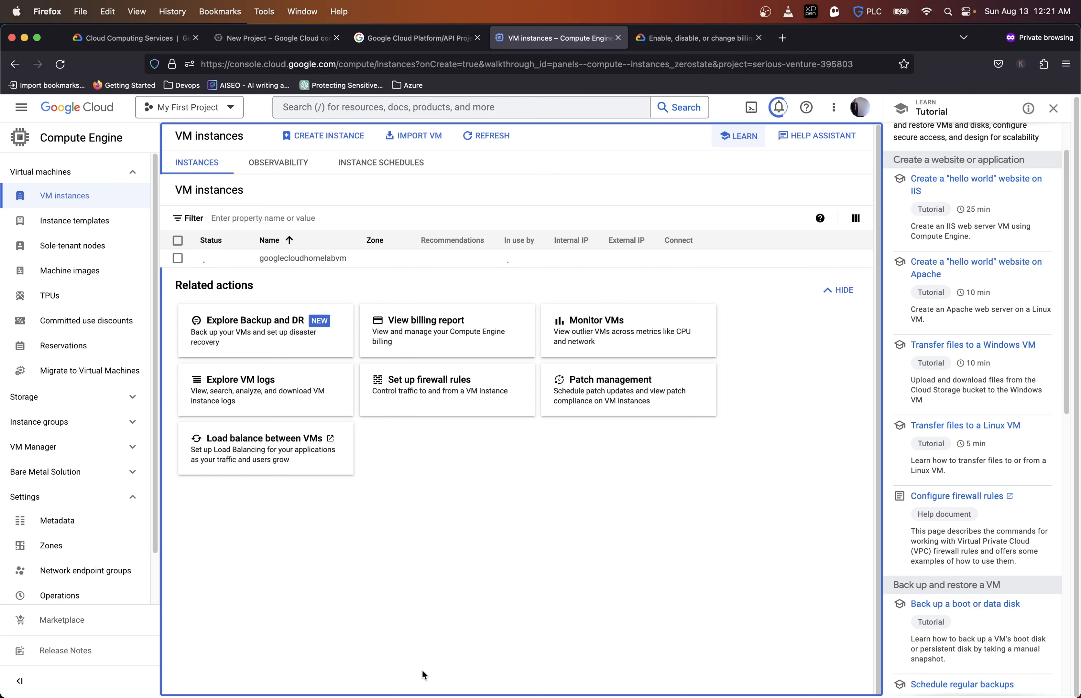
Step: Close the tutorial panel and open the details of the googlecloudhomelabvm instance
click(1053, 108)
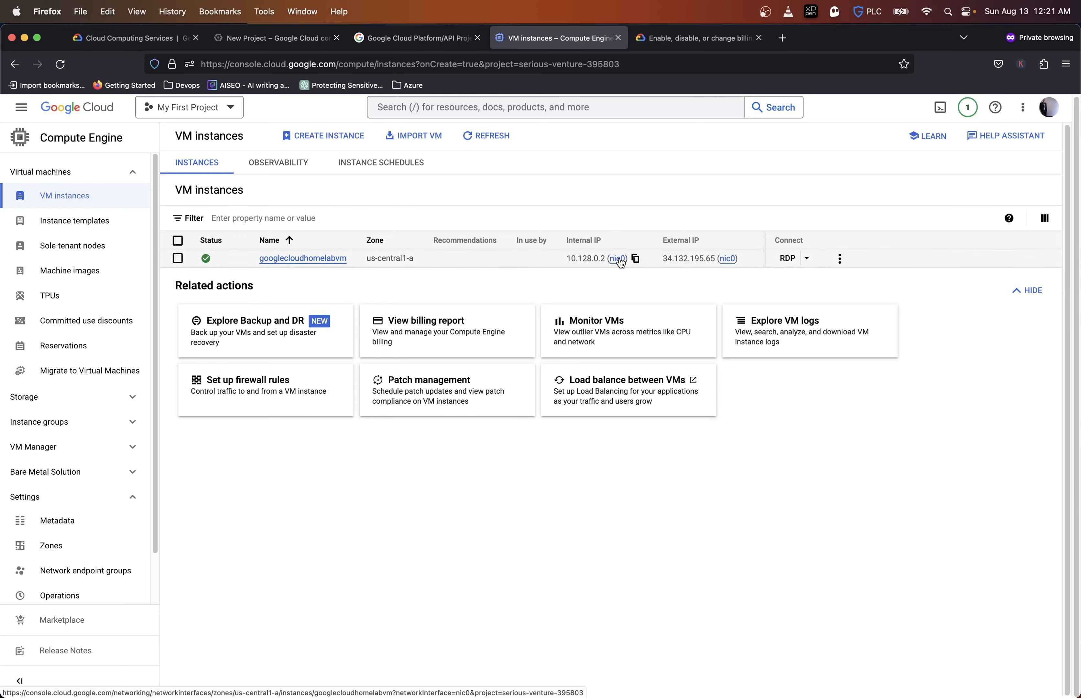
click(290, 259)
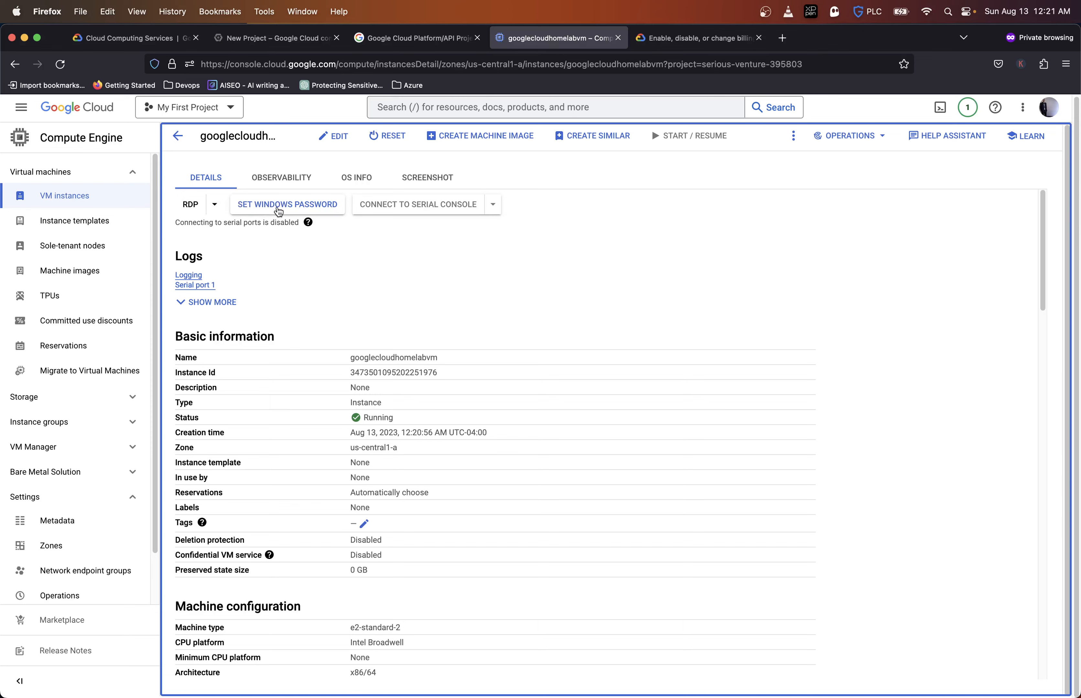
Step: Check the Windows password dialog without setting a password, and examine the instance's machine configuration, networking, storage and management details
click(279, 204)
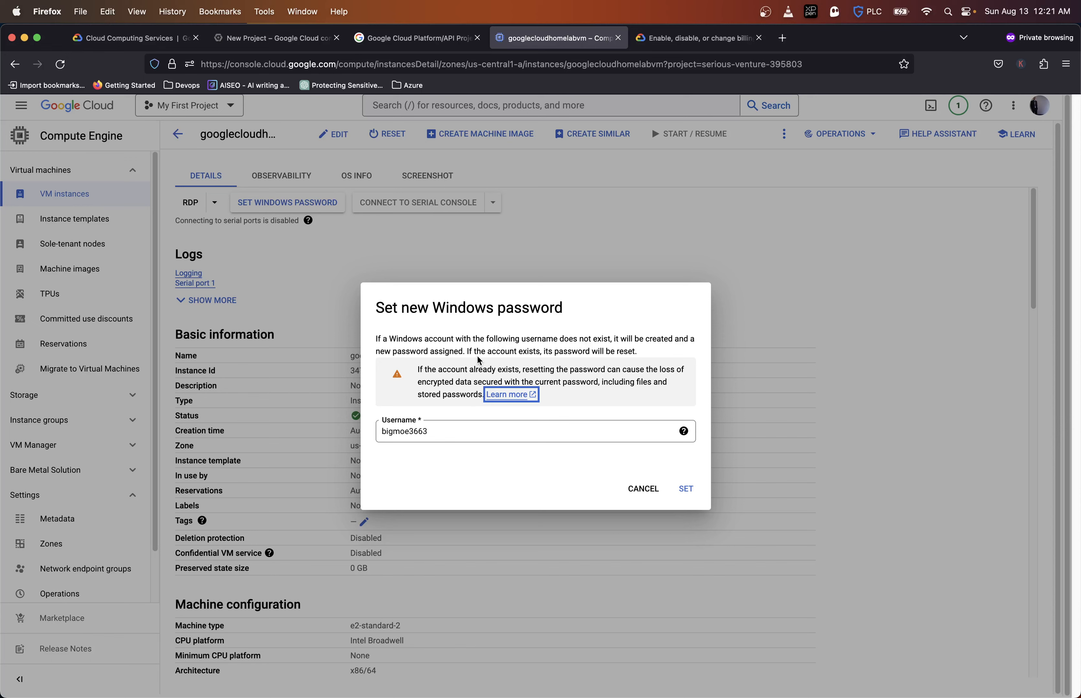
click(640, 490)
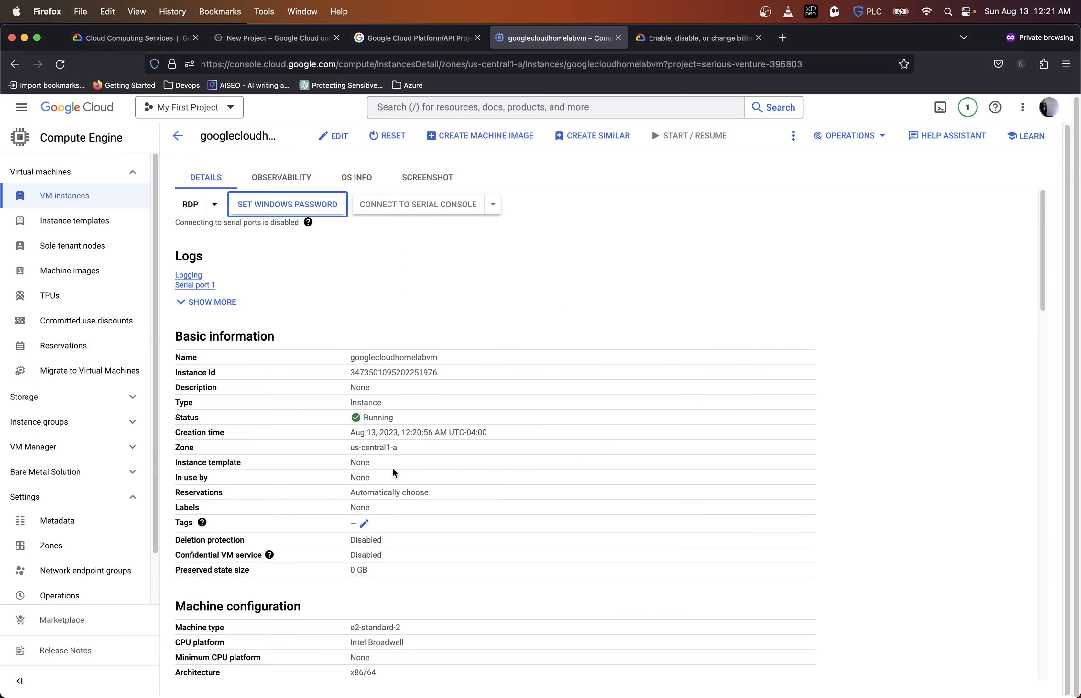
scroll(385, 480, down, 5)
scroll(385, 481, down, 10)
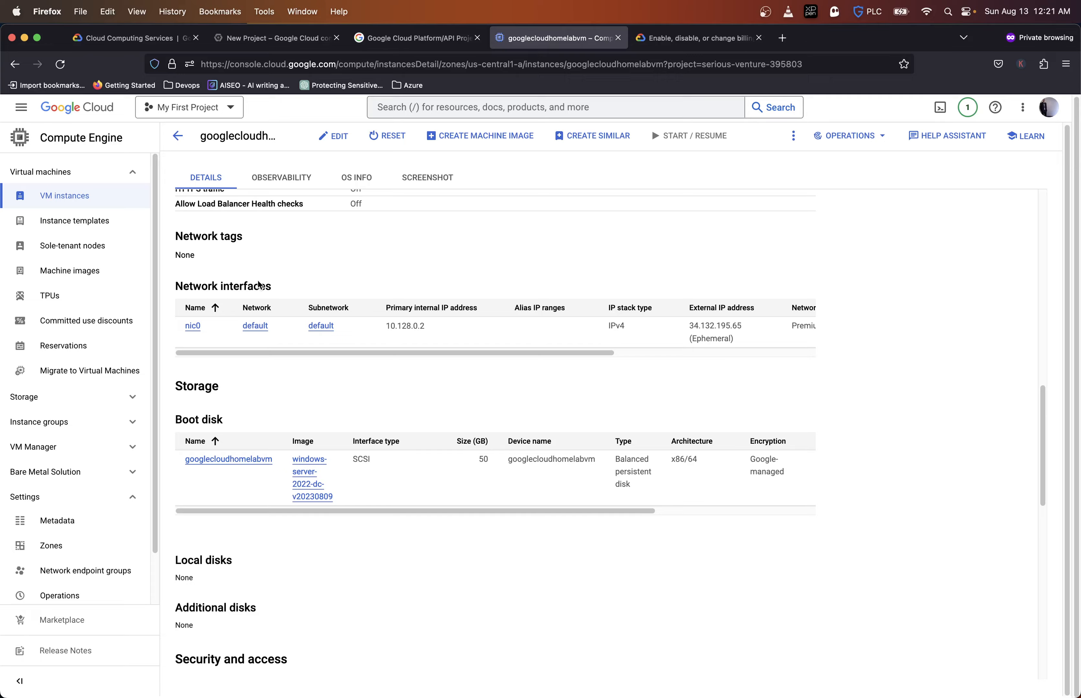
scroll(225, 348, down, 2)
scroll(272, 416, down, 10)
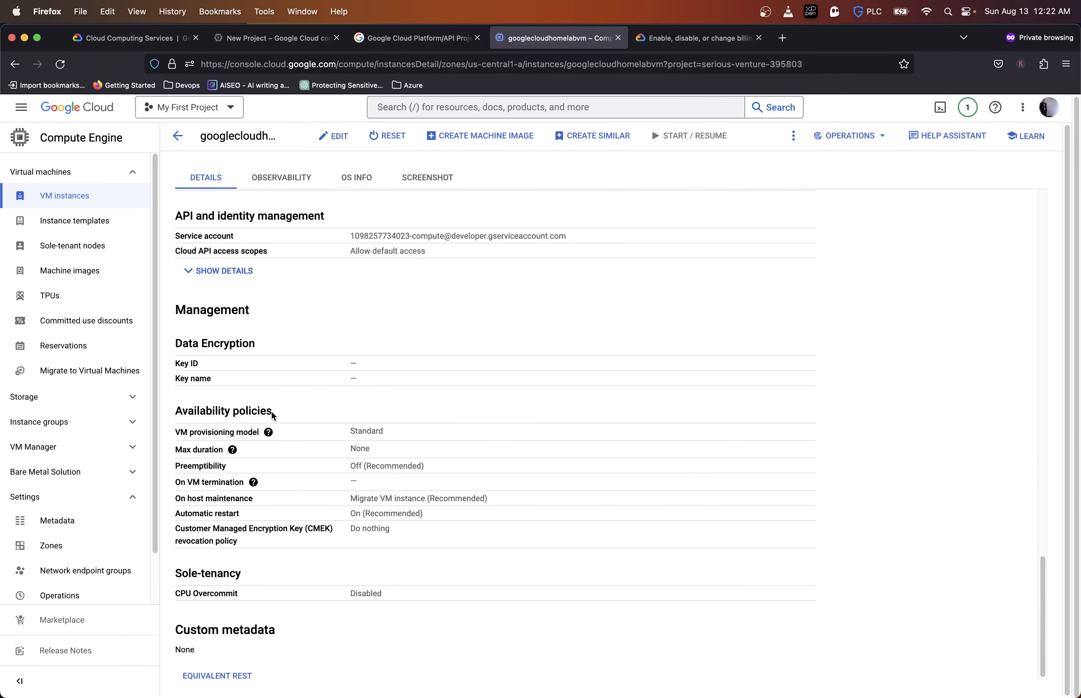
scroll(272, 415, up, 15)
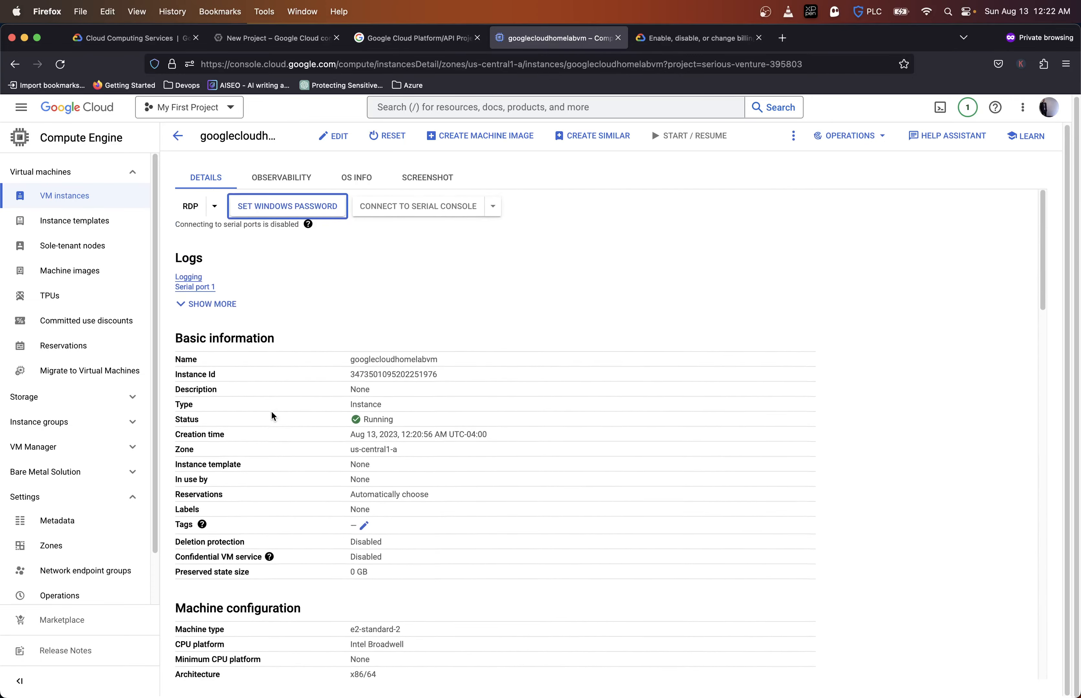
scroll(273, 415, down, 10)
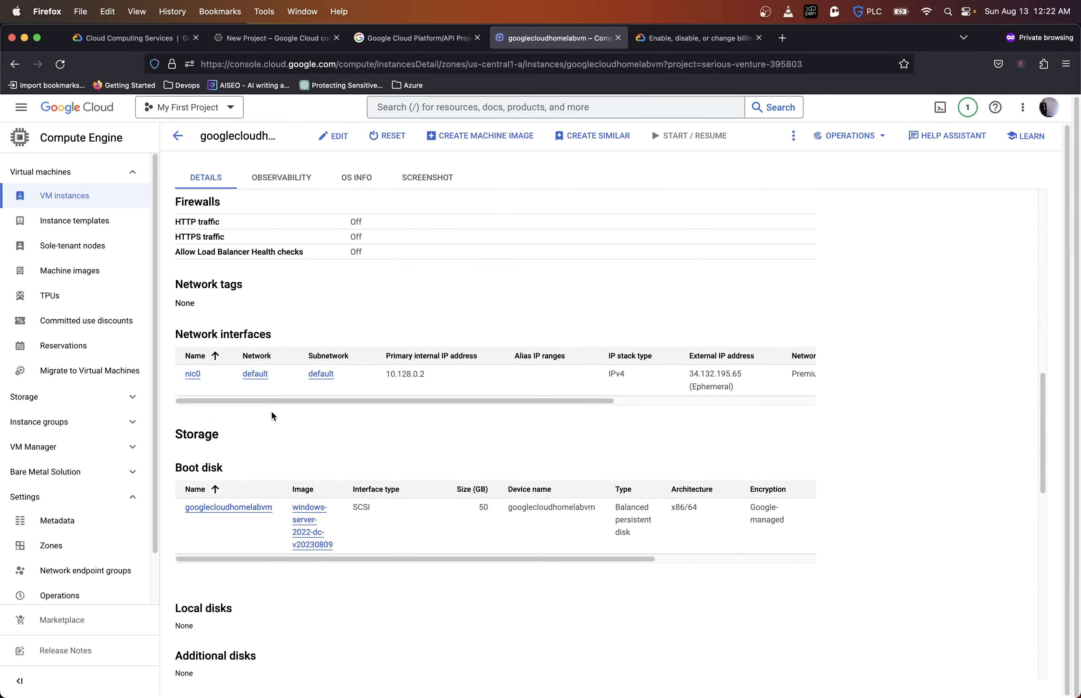
scroll(273, 416, up, 10)
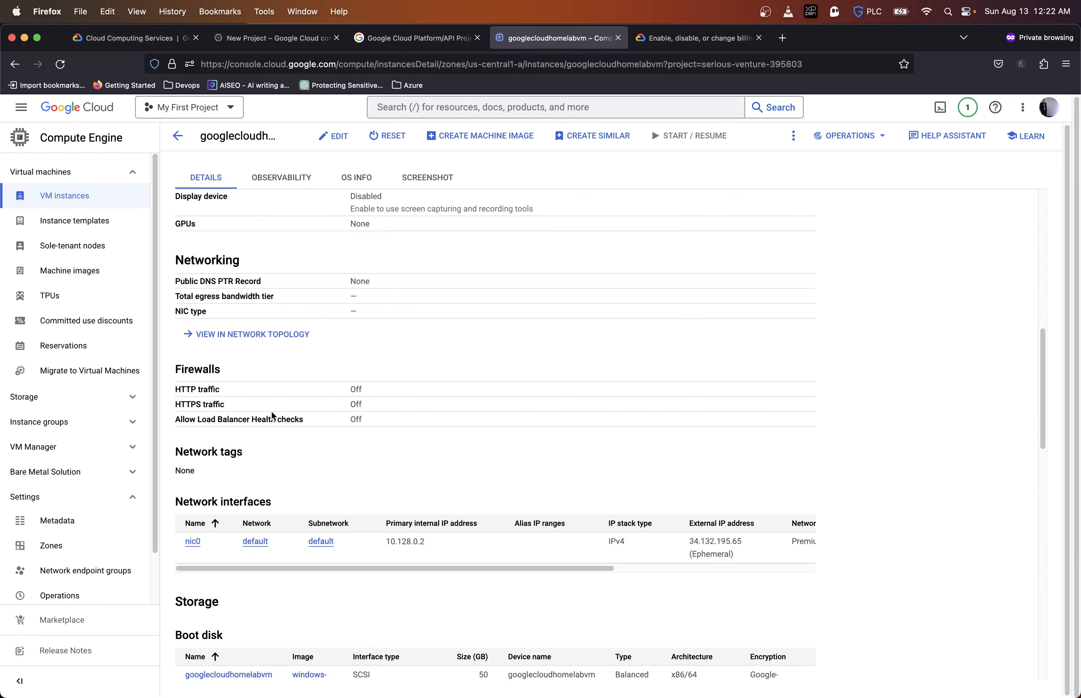
scroll(274, 417, up, 10)
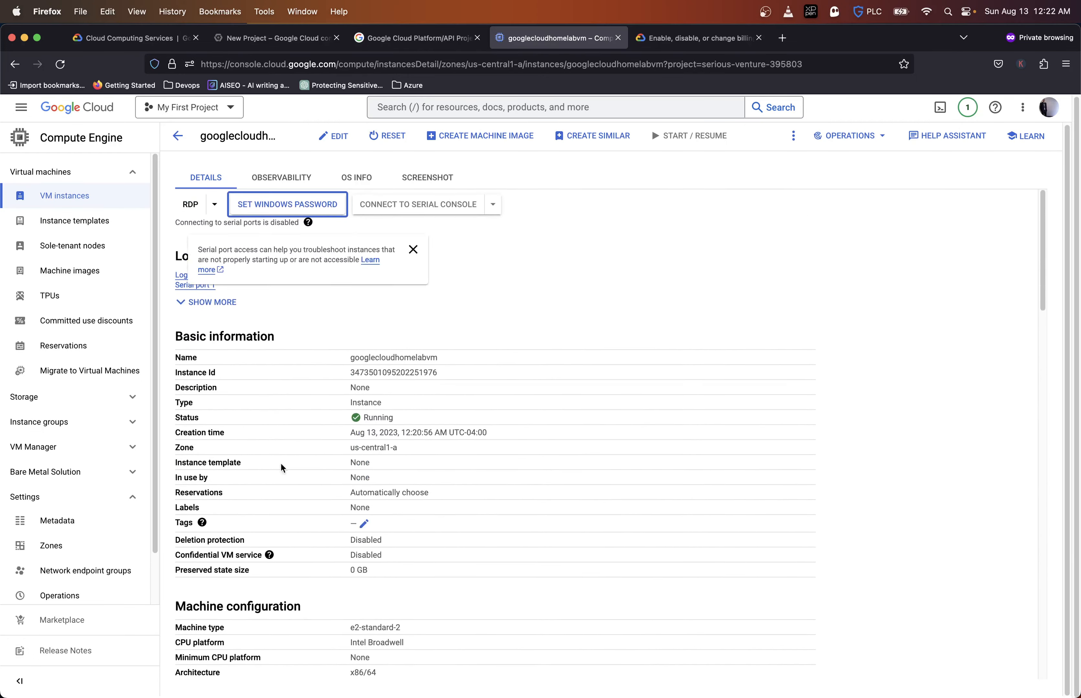
scroll(273, 416, down, 1)
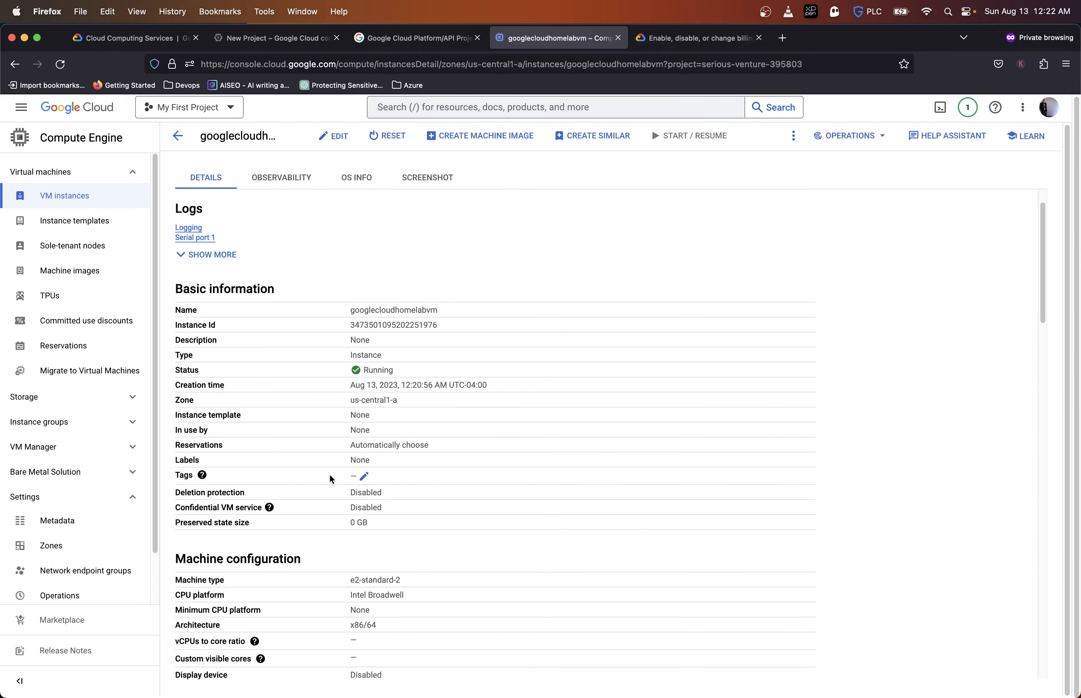
scroll(333, 477, down, 10)
scroll(331, 480, down, 5)
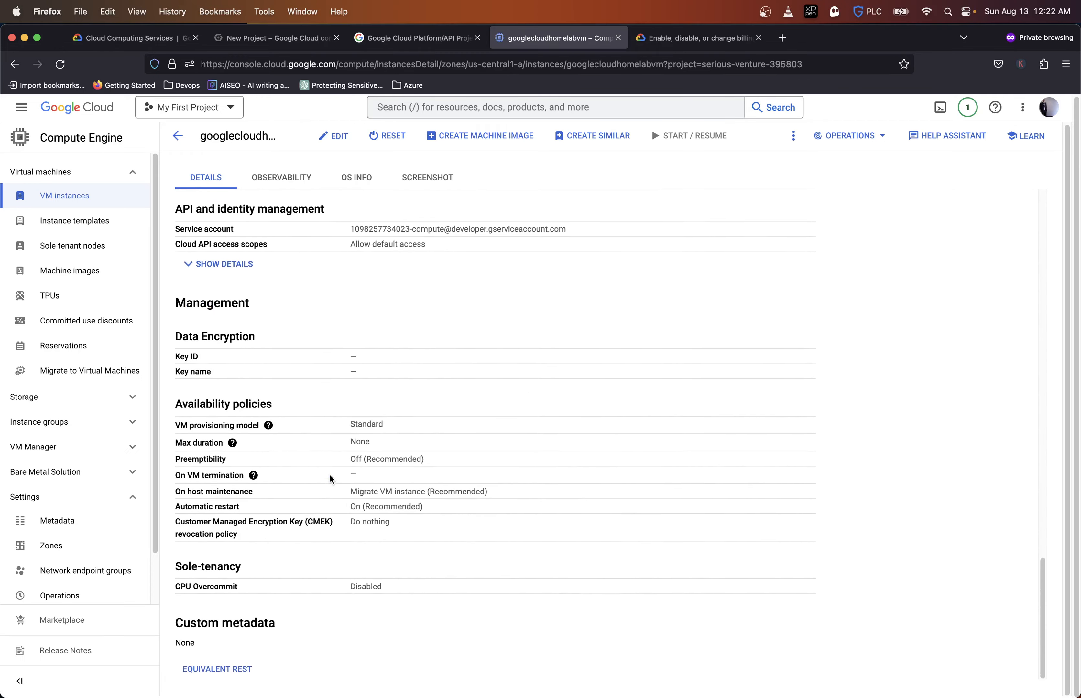
scroll(332, 479, up, 9)
scroll(332, 479, up, 10)
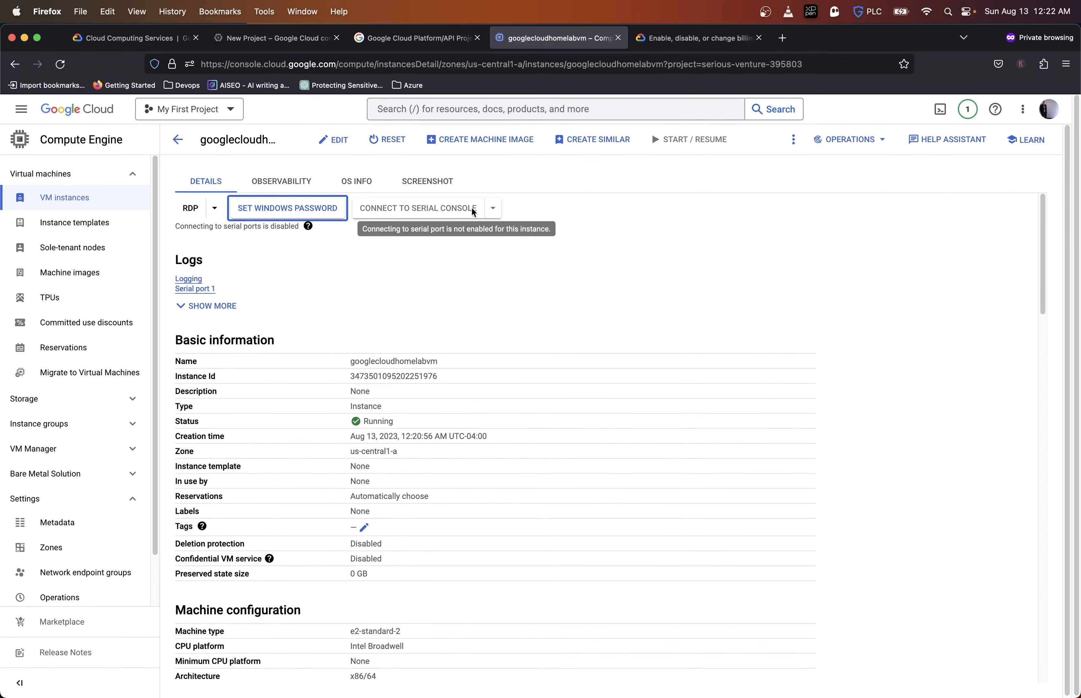
Step: Check the serial console connection options, view the instance's OS info and return to its details
click(492, 208)
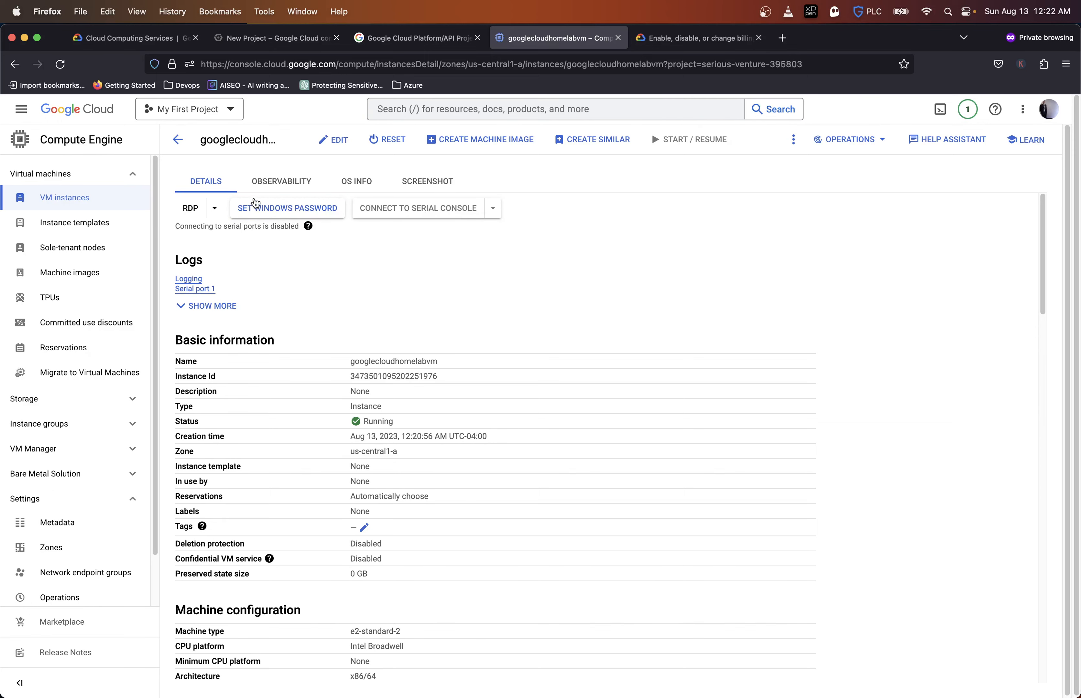
click(348, 187)
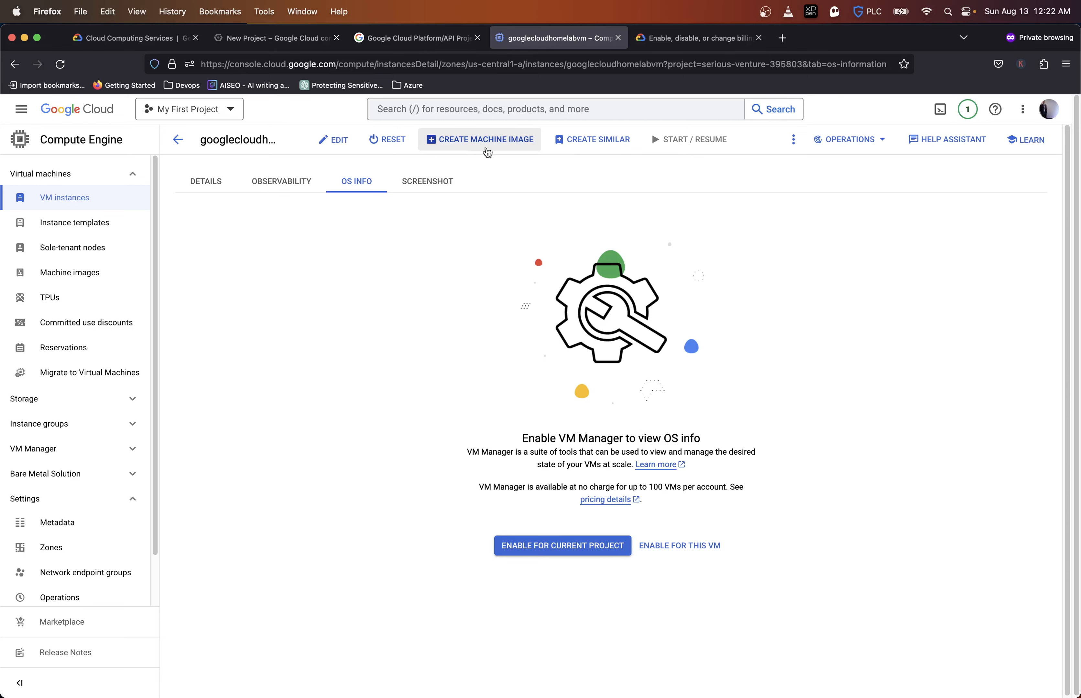
click(195, 183)
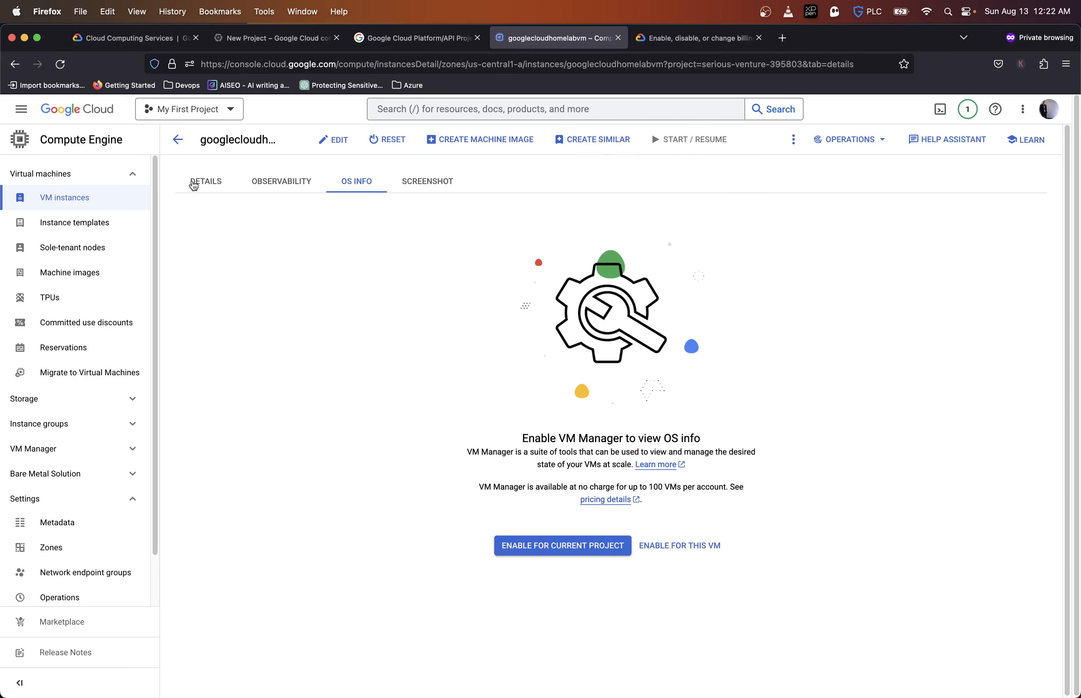
Step: Check the instance's screenshot view, return to its details and copy the external IP address of network interface nic0
click(430, 181)
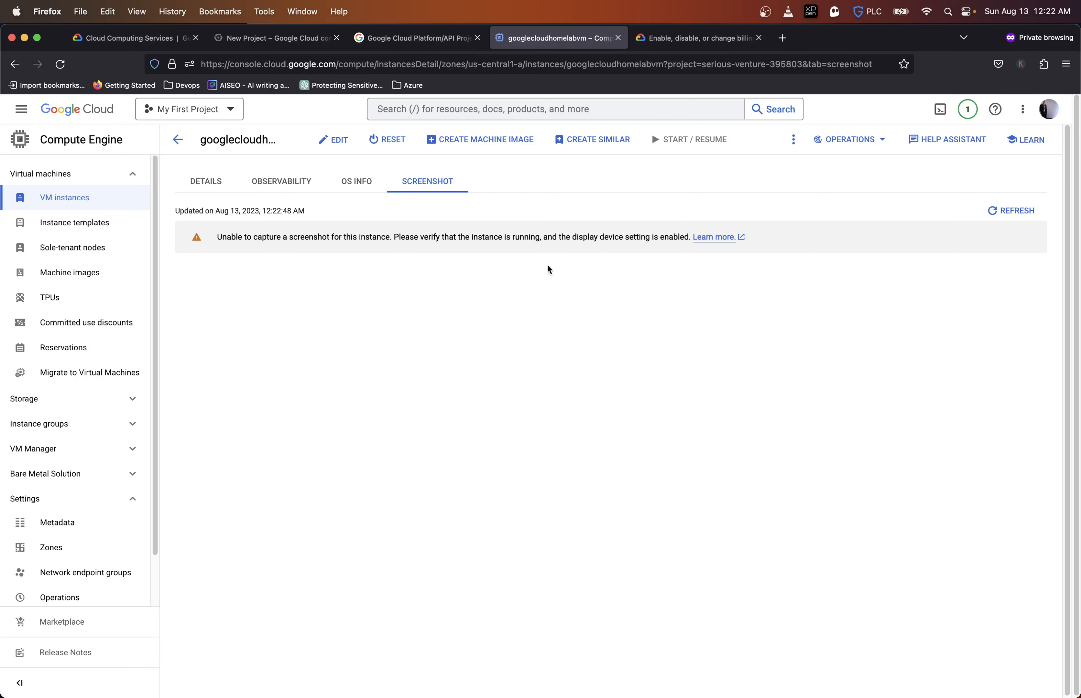
click(206, 181)
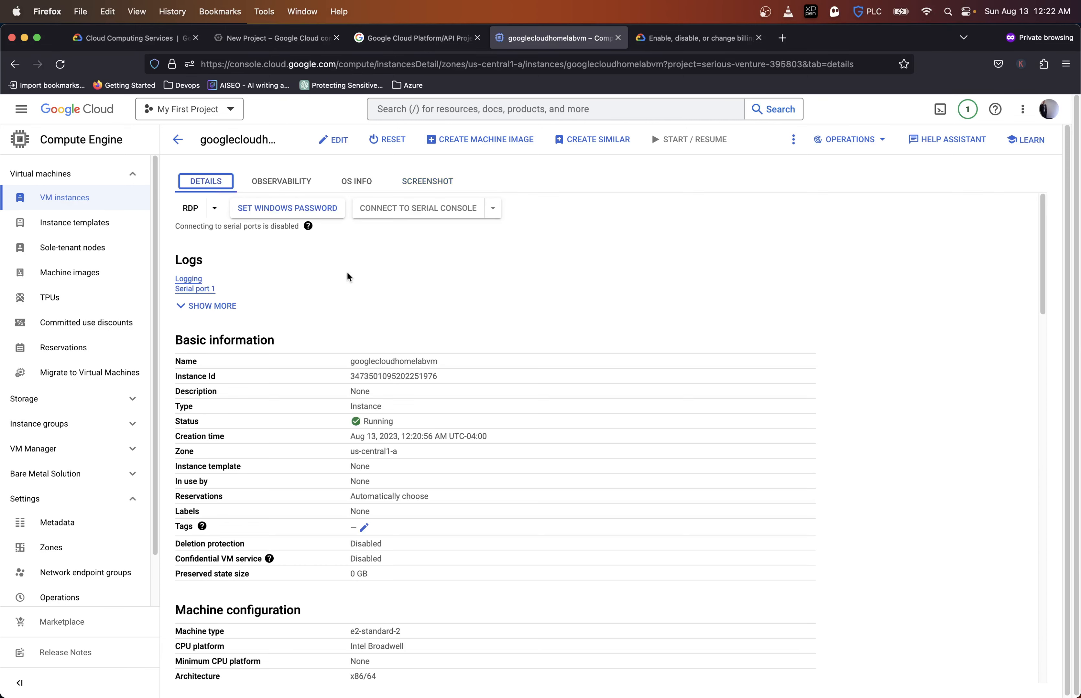
scroll(397, 430, down, 10)
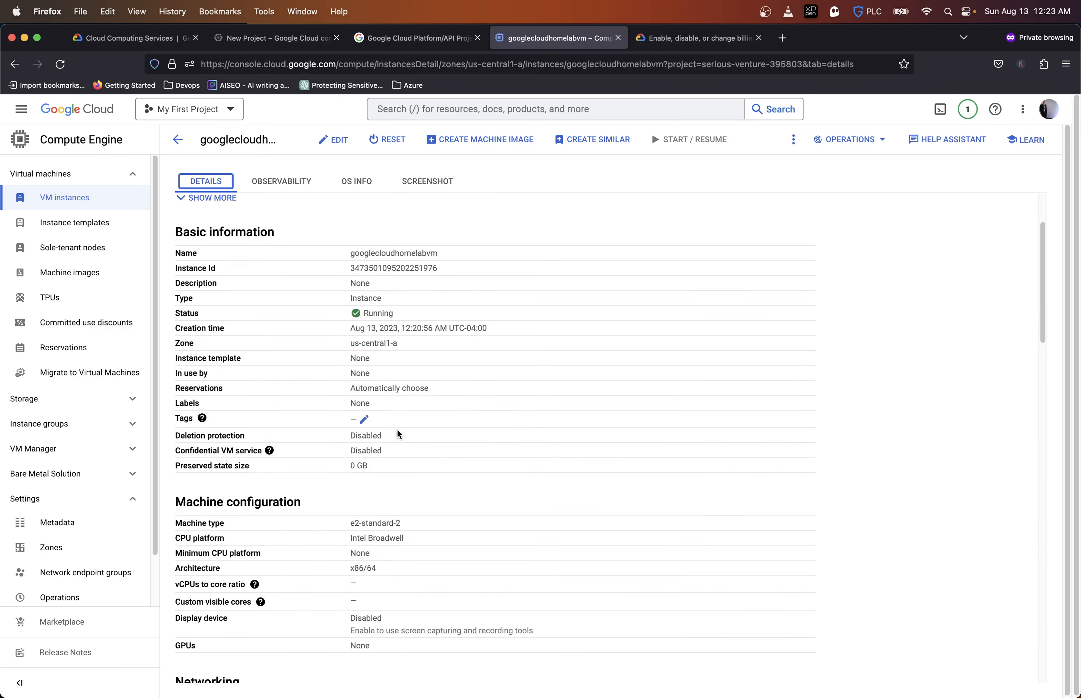
scroll(396, 430, down, 1)
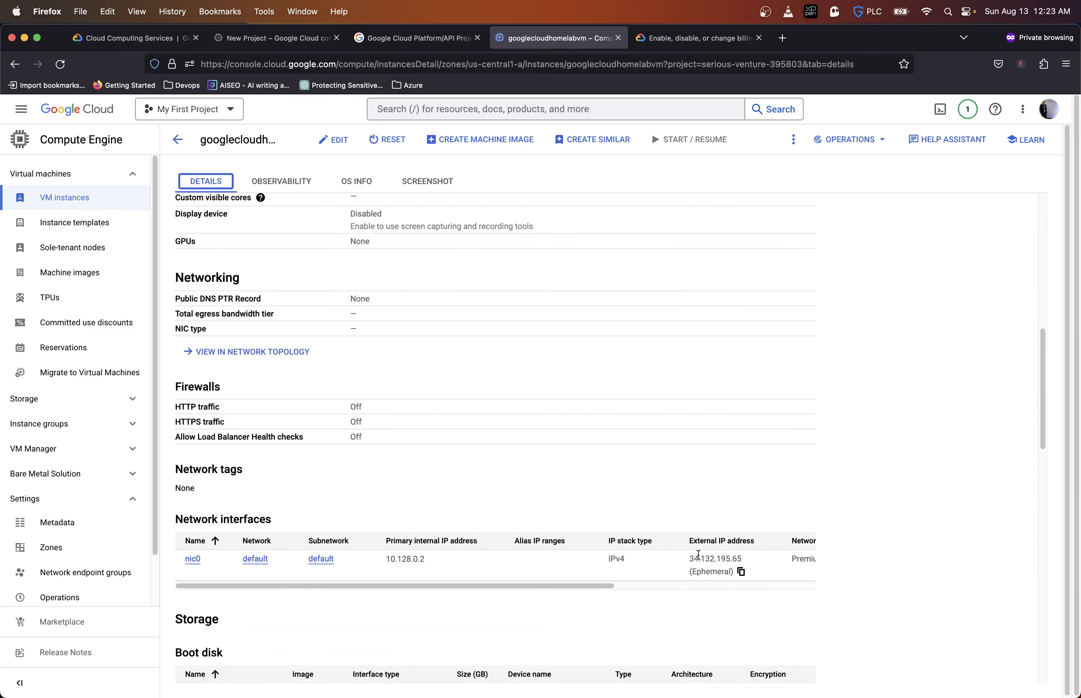
triple_click(717, 556)
double_click(717, 557)
drag(740, 557, 685, 560)
key(super+c)
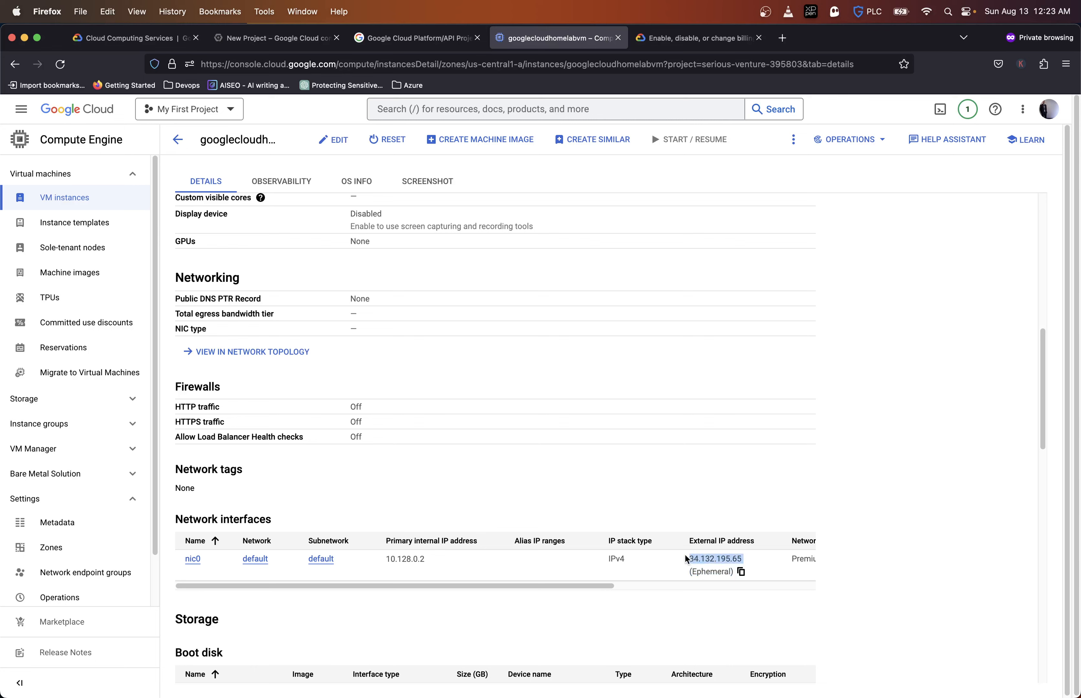
Step: Switch to Microsoft Remote Desktop, add a PC with the copied address 34.132.195.65 and start a connection to it
mouse_move(668, 681)
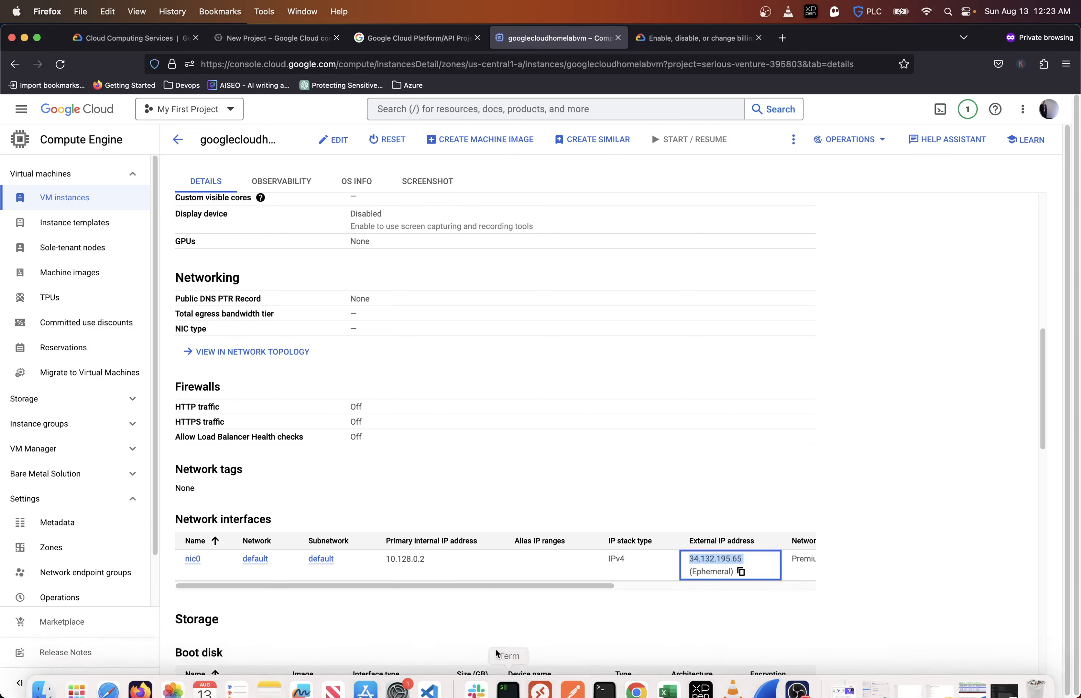
right_click(540, 681)
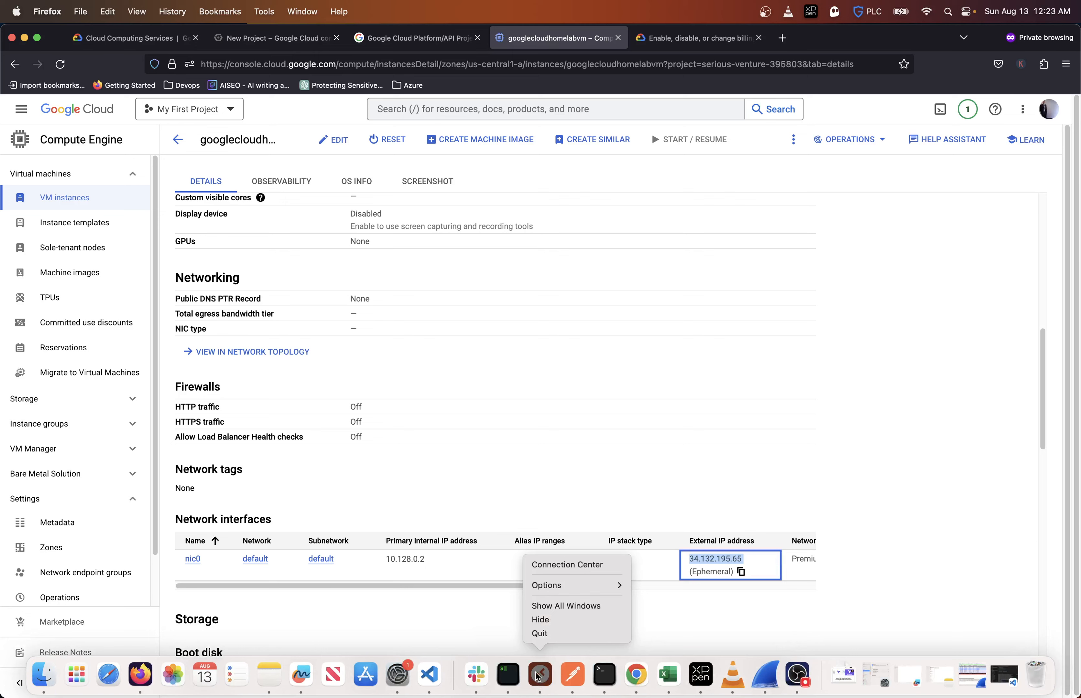
click(544, 679)
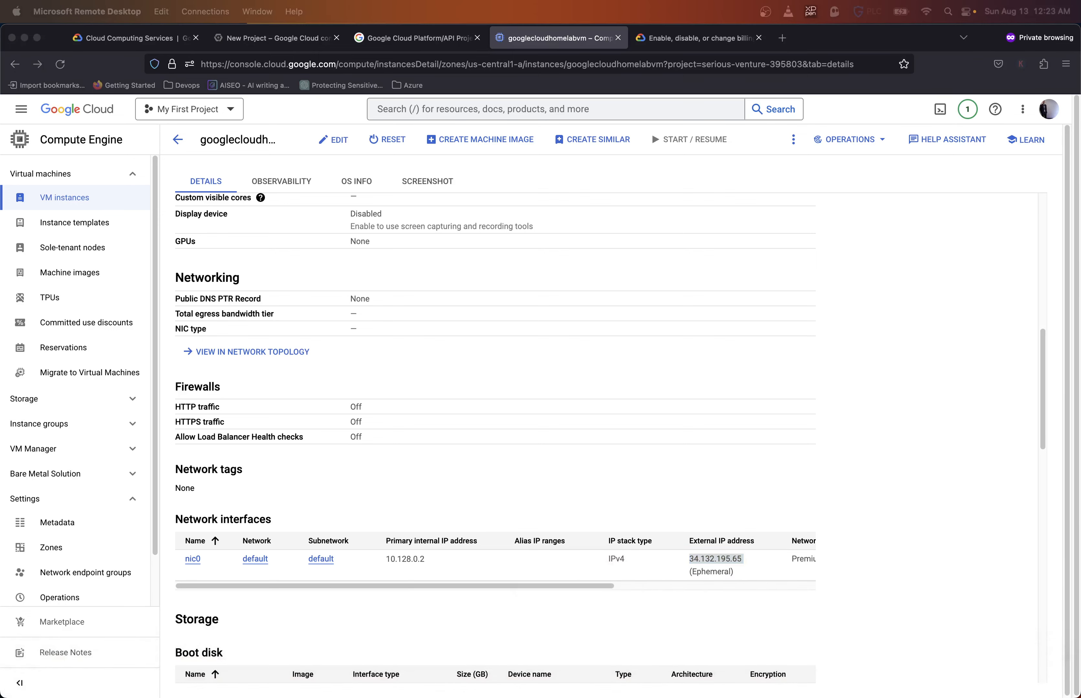
drag(822, 178, 489, 129)
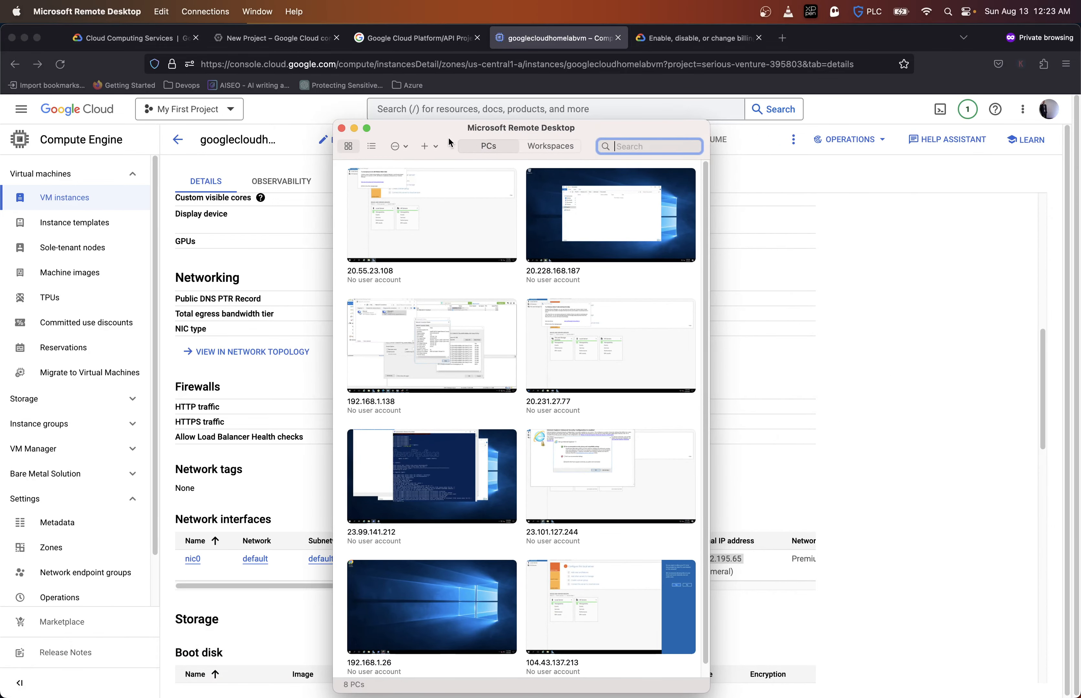
click(431, 145)
click(438, 159)
key(super+v)
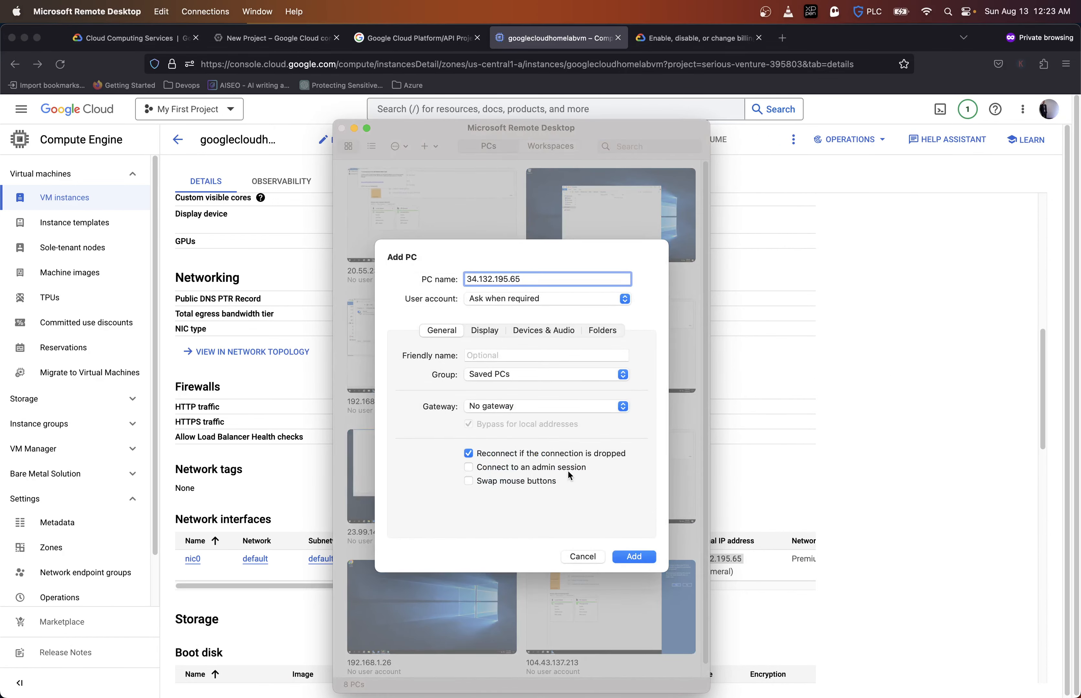
click(634, 558)
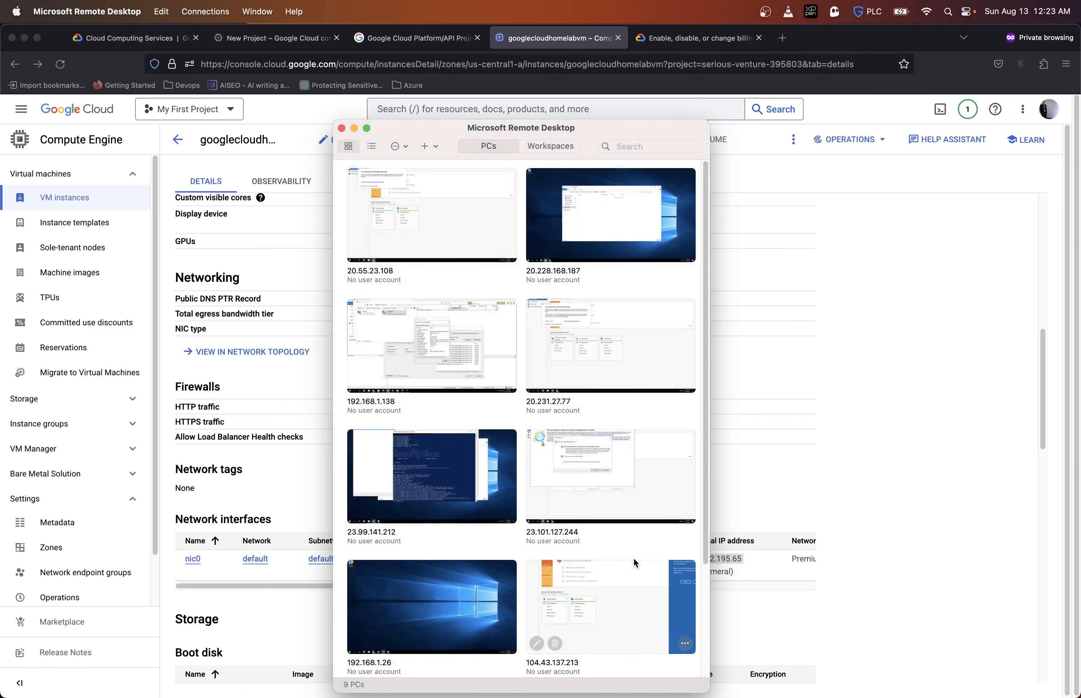
scroll(633, 557, down, 3)
double_click(483, 602)
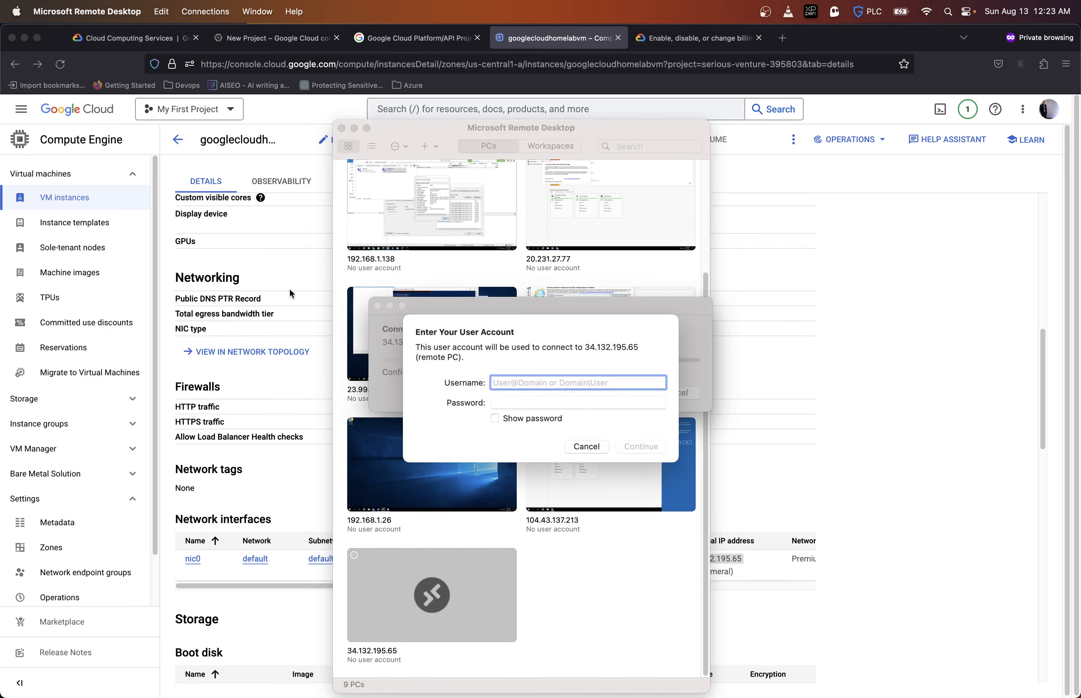
Step: Back in the Google Cloud console in Firefox, set a new Windows password for username googleadmin and copy the generated password
click(163, 301)
scroll(164, 301, up, 15)
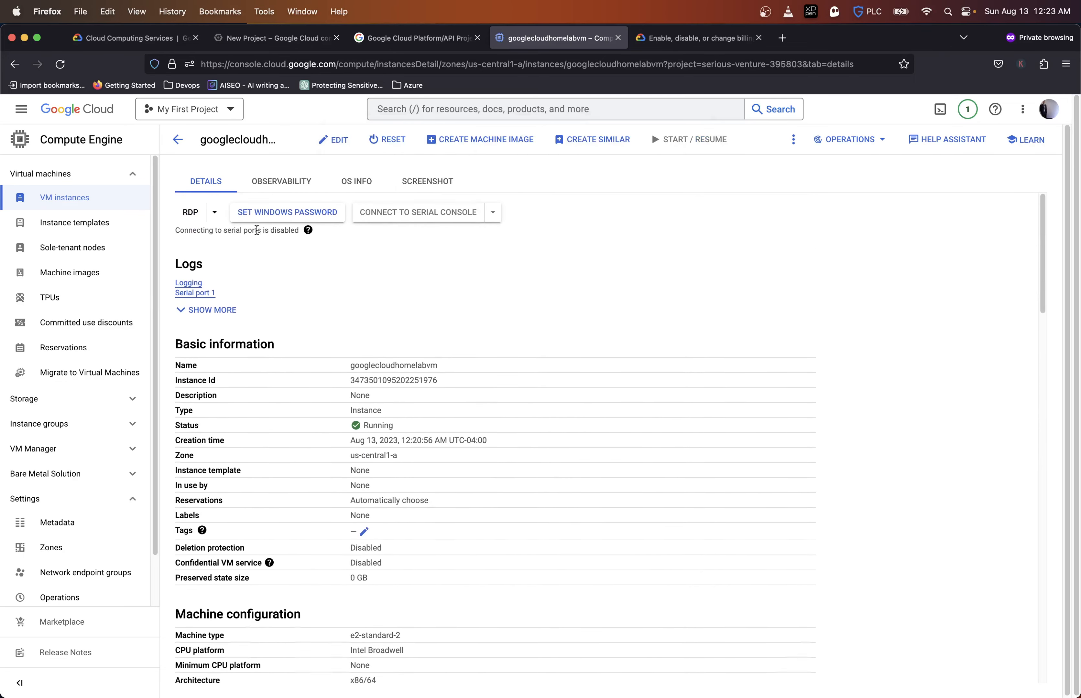
click(304, 210)
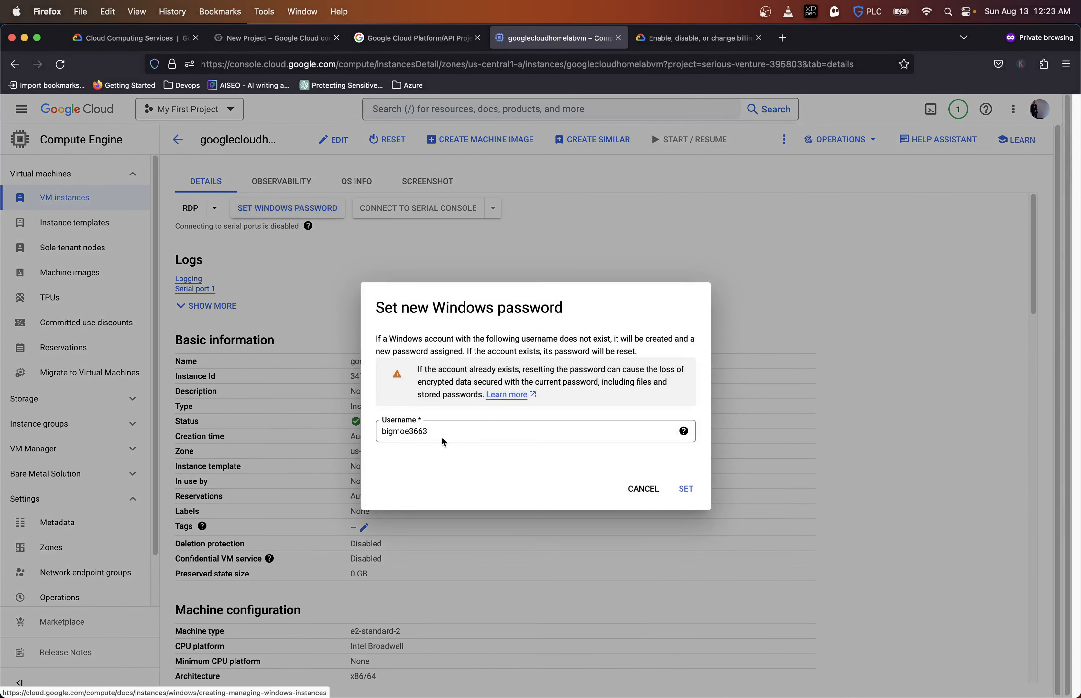
click(460, 435)
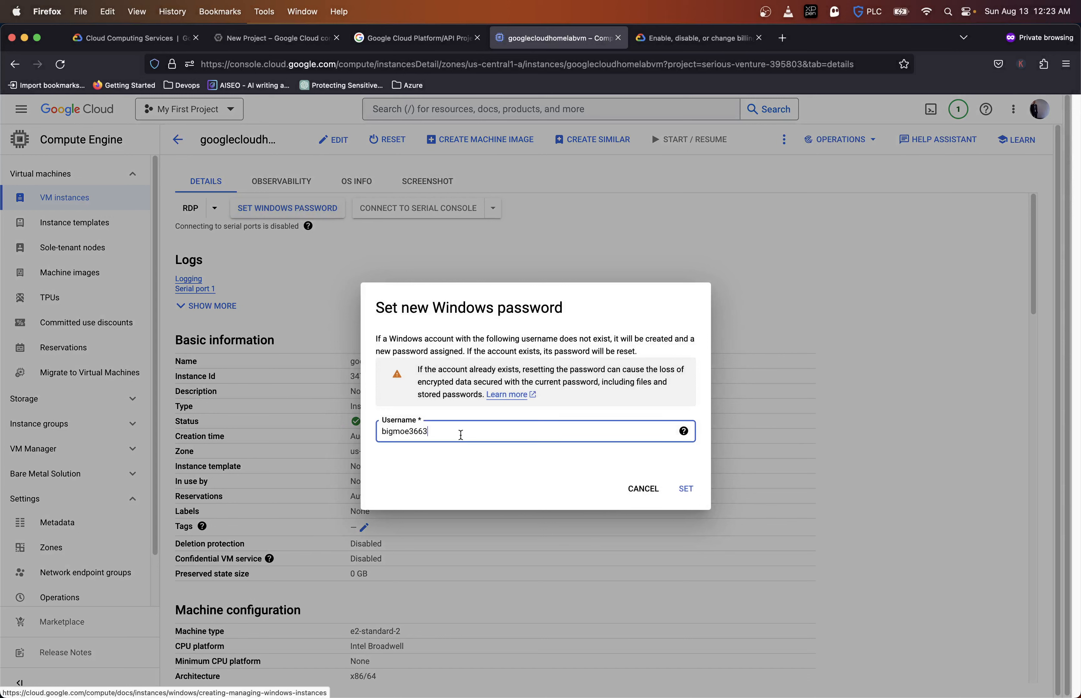
key(super+a)
text(g)
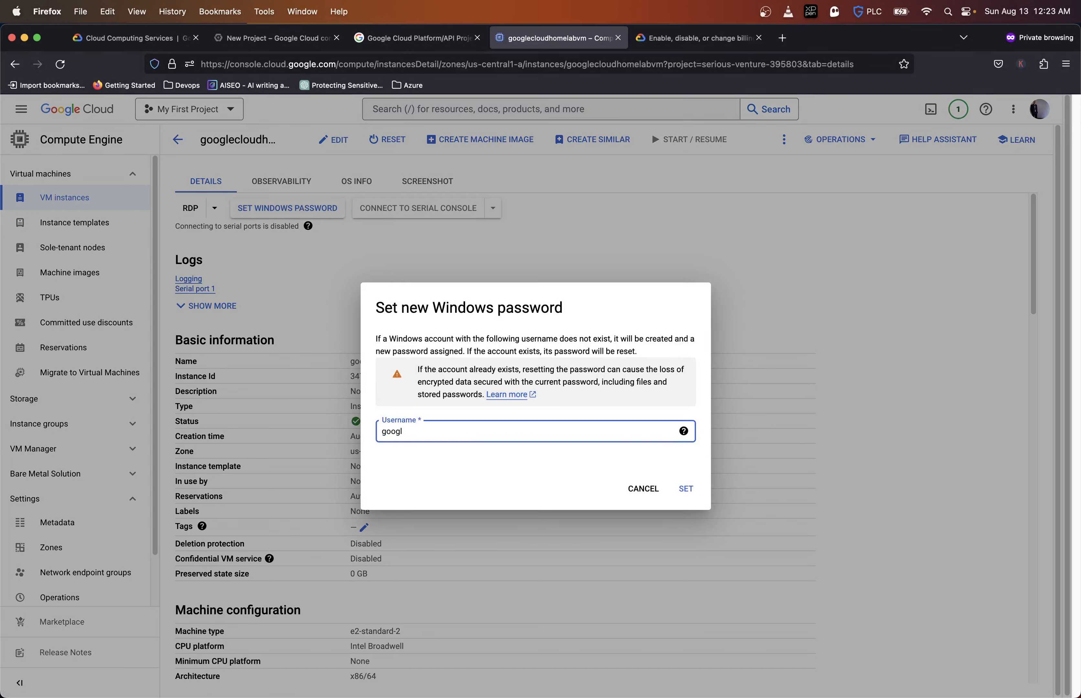
text(oogleadmin)
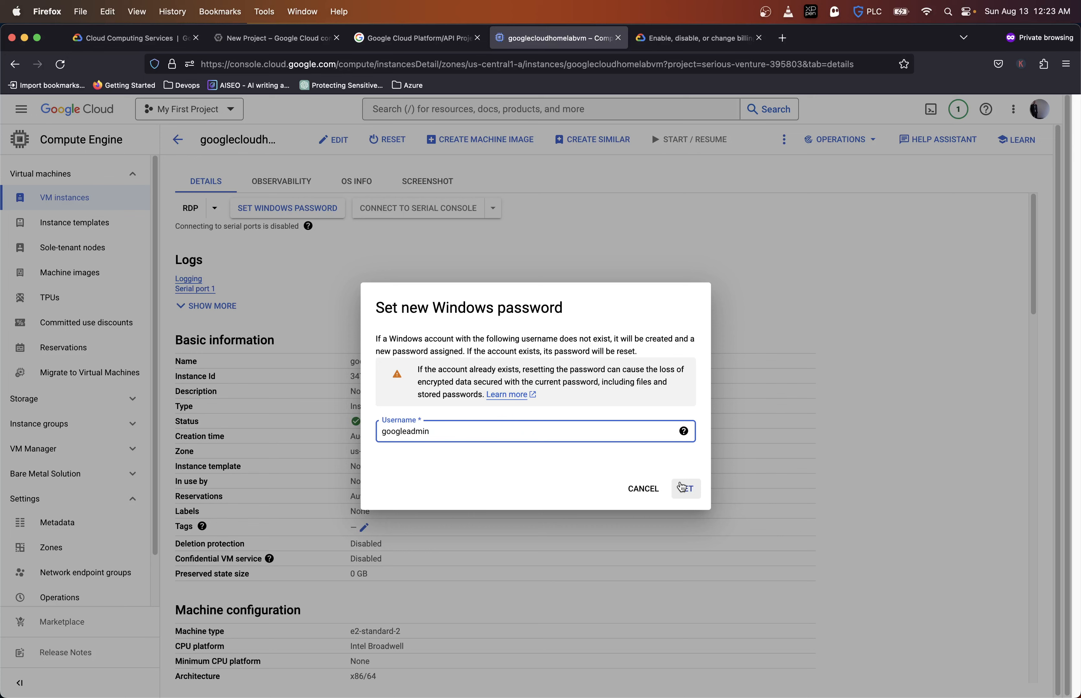
click(682, 489)
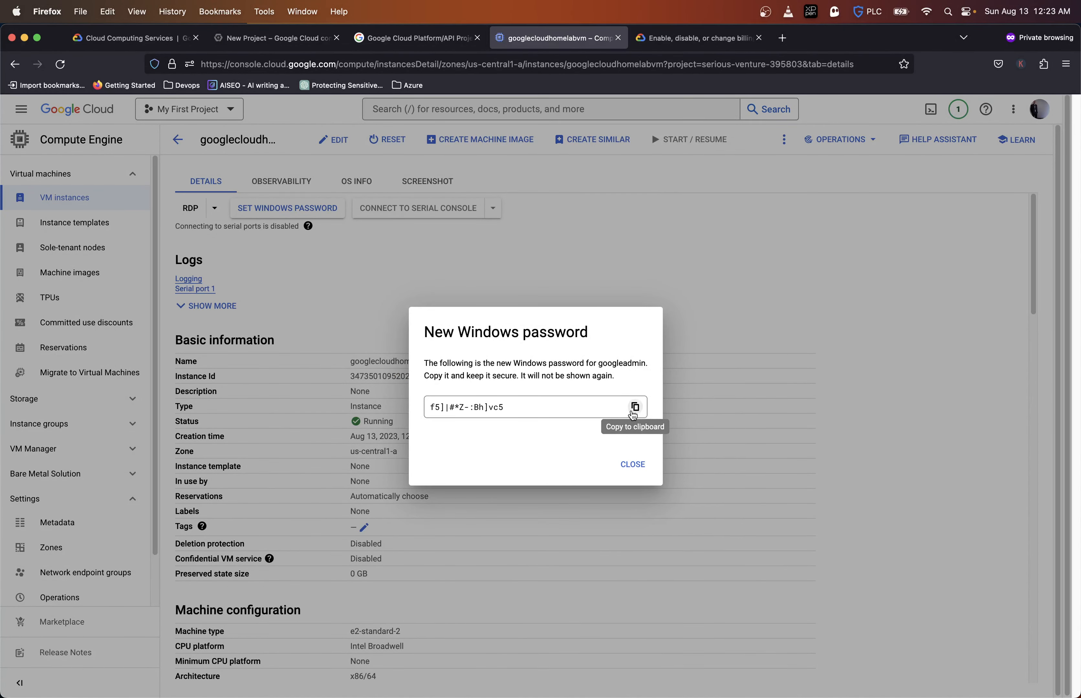
click(634, 408)
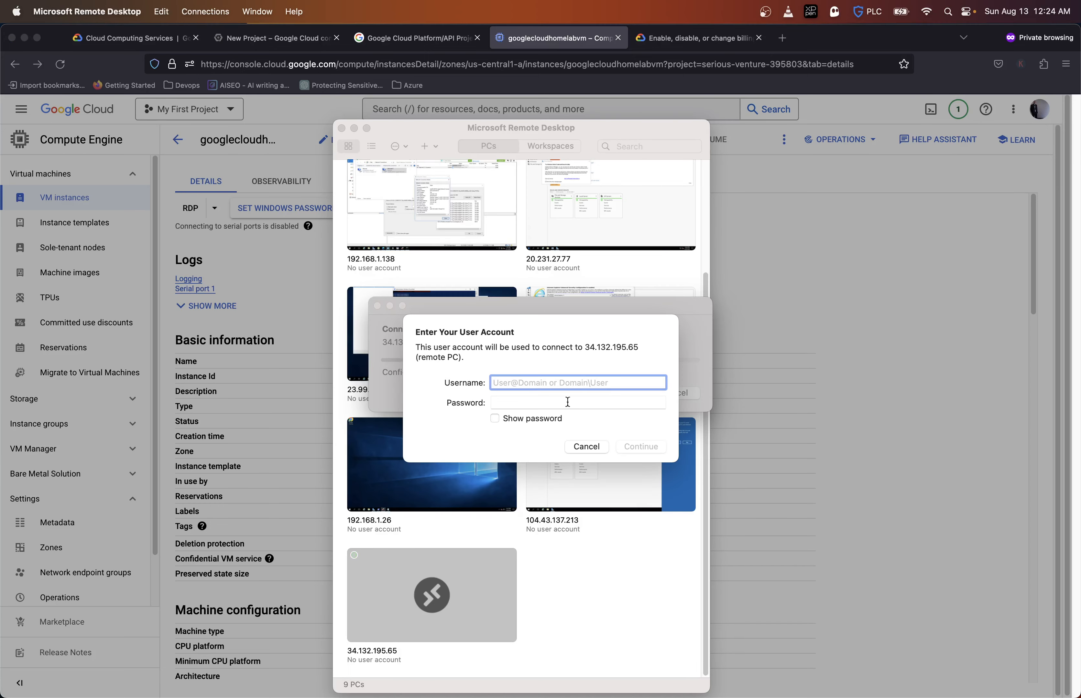
Step: In Microsoft Remote Desktop, sign in as googleadmin with the copied account password and accept the unverified certificate to continue connecting
text(google)
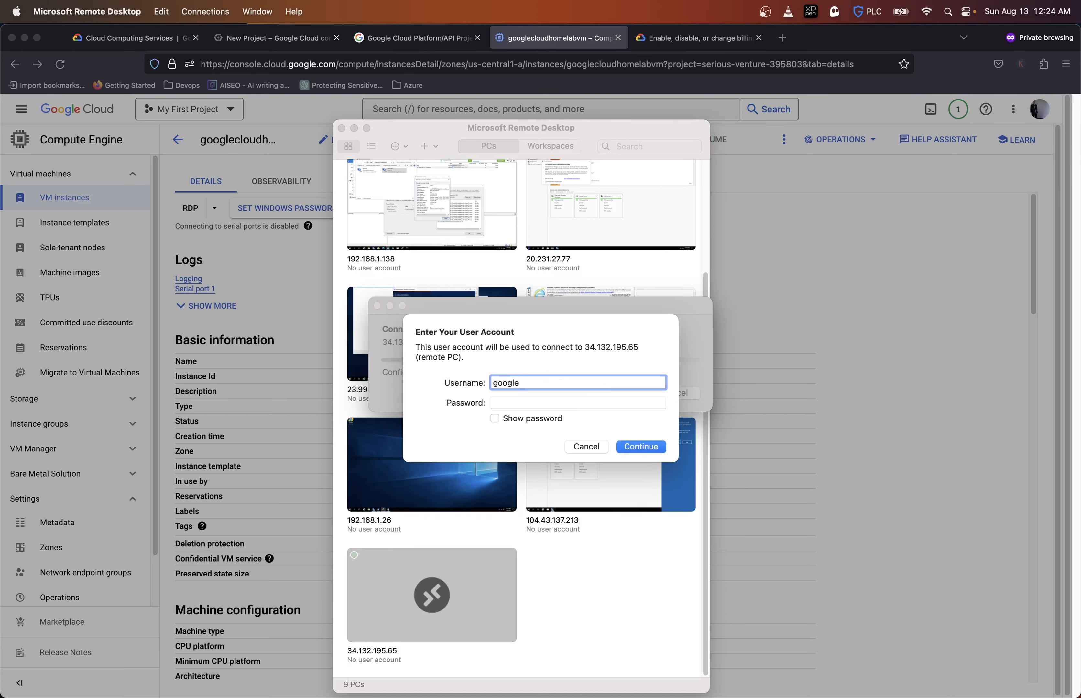
text(admin)
key(Tab)
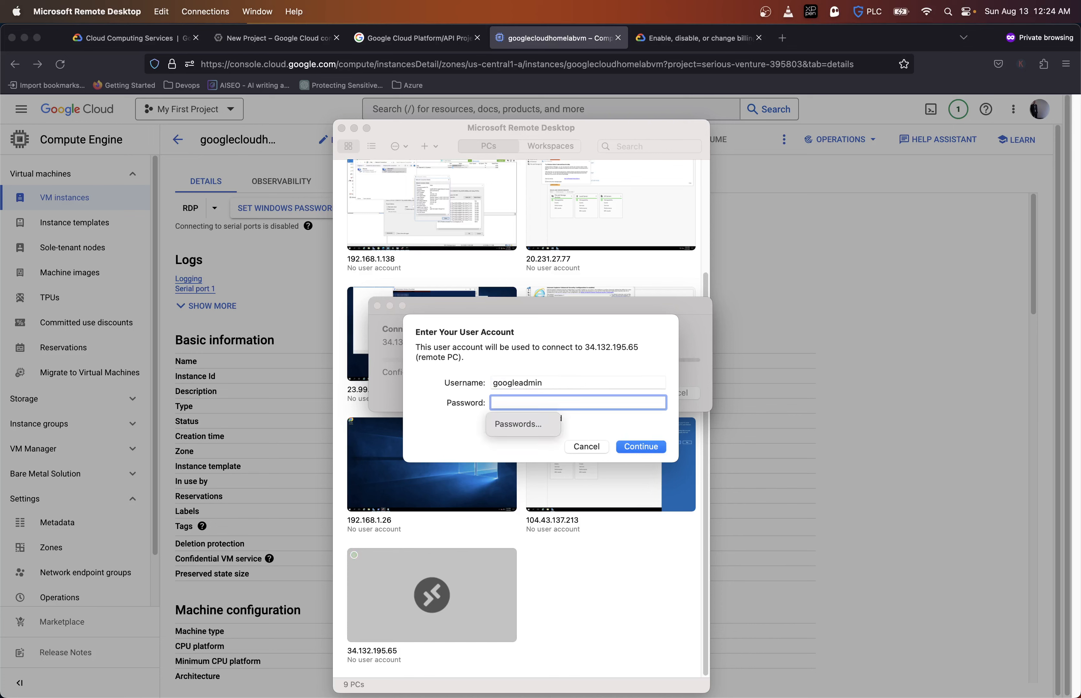
key(super+v)
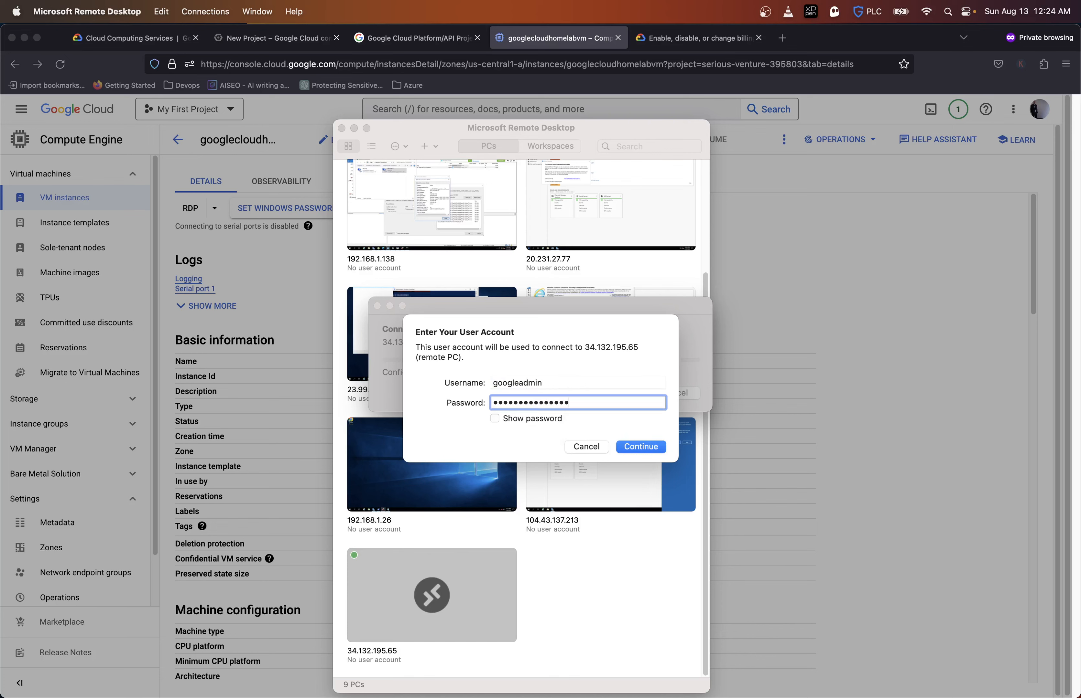
click(637, 447)
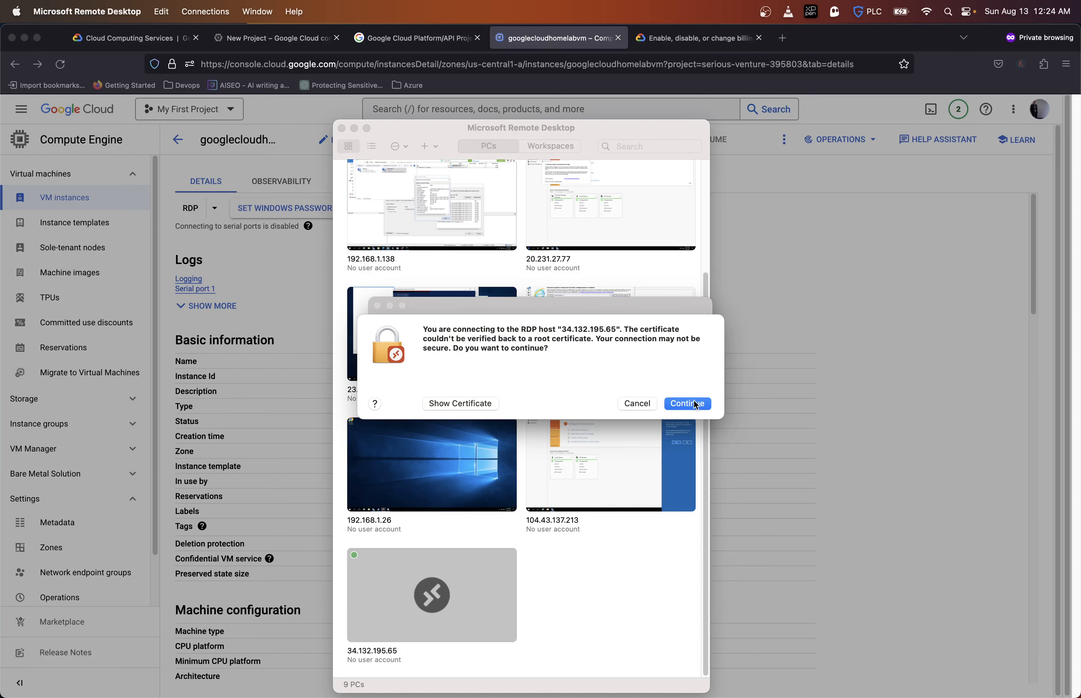
click(694, 401)
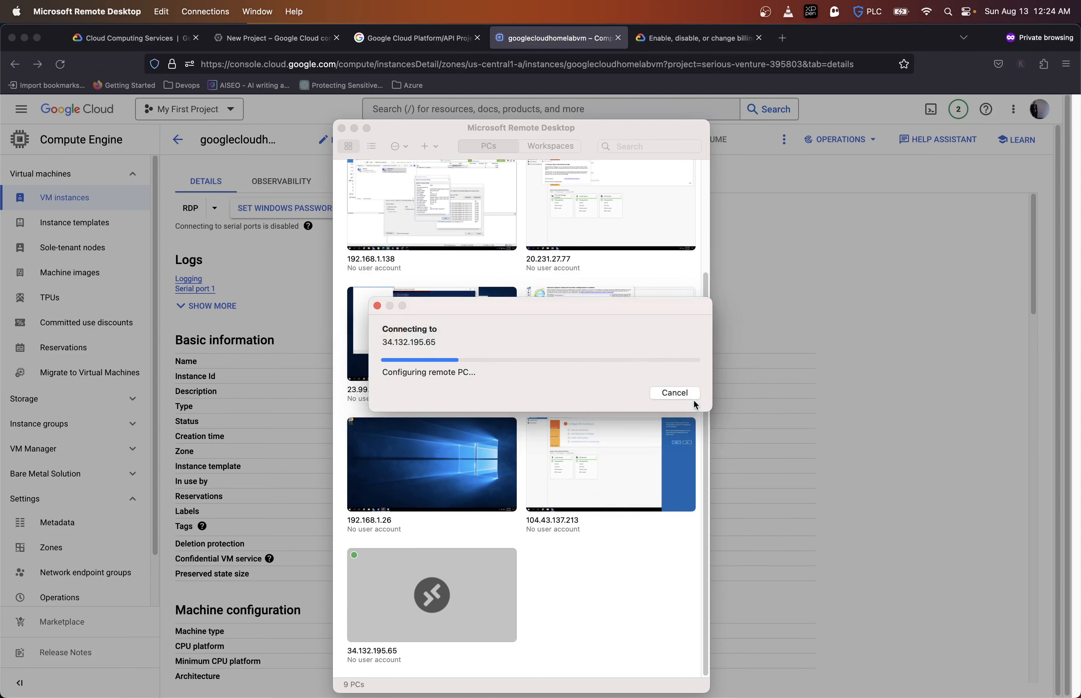